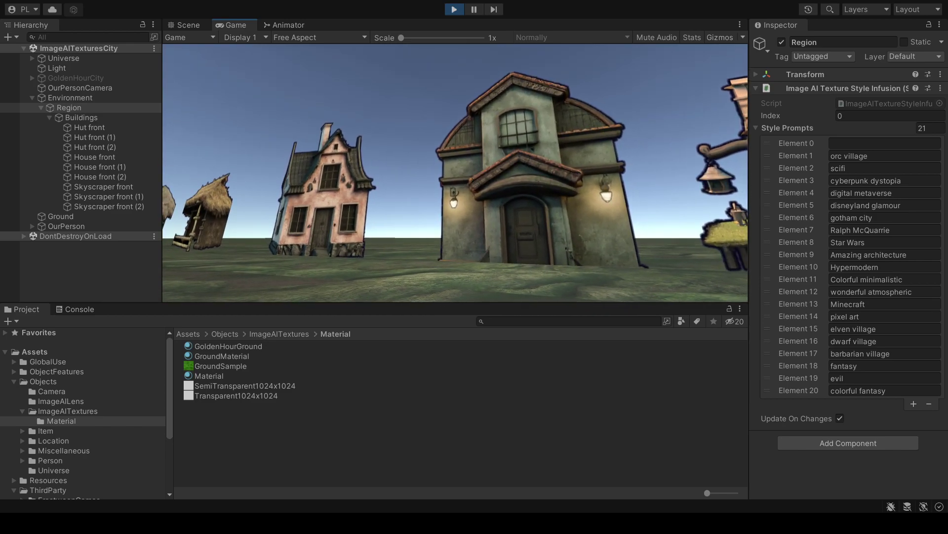
Inspect the first Hut front's Image AI Texture settings, and walk around the running scene to view the default-style buildings.
left_click(105, 127)
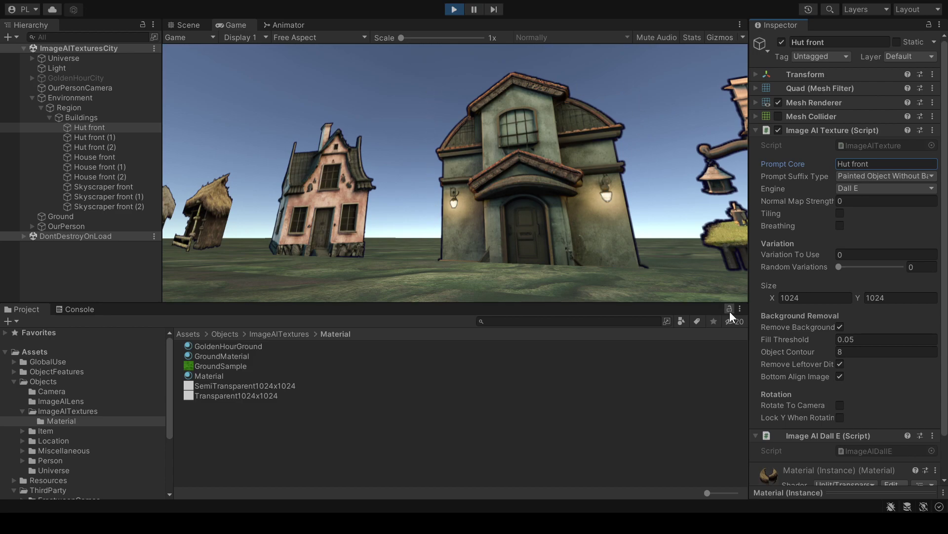
left_click(662, 237)
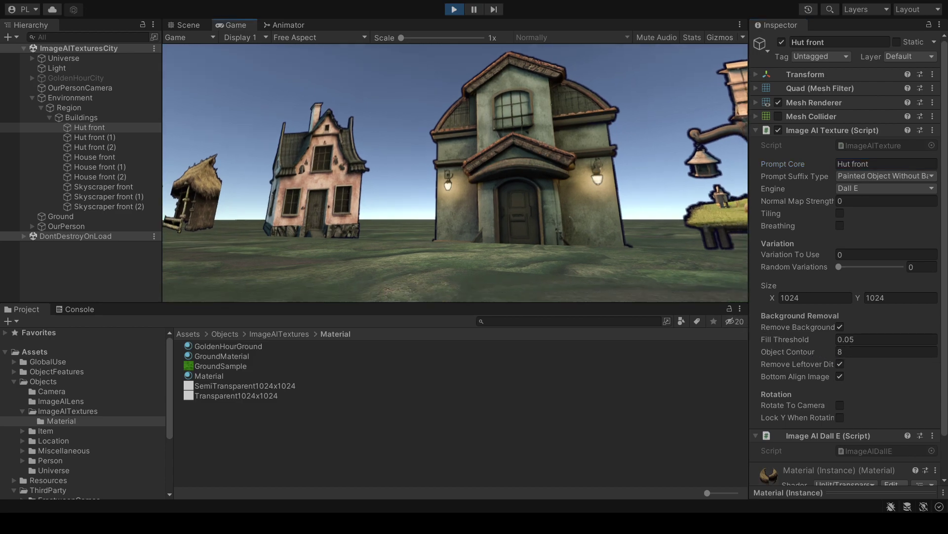
key("w")
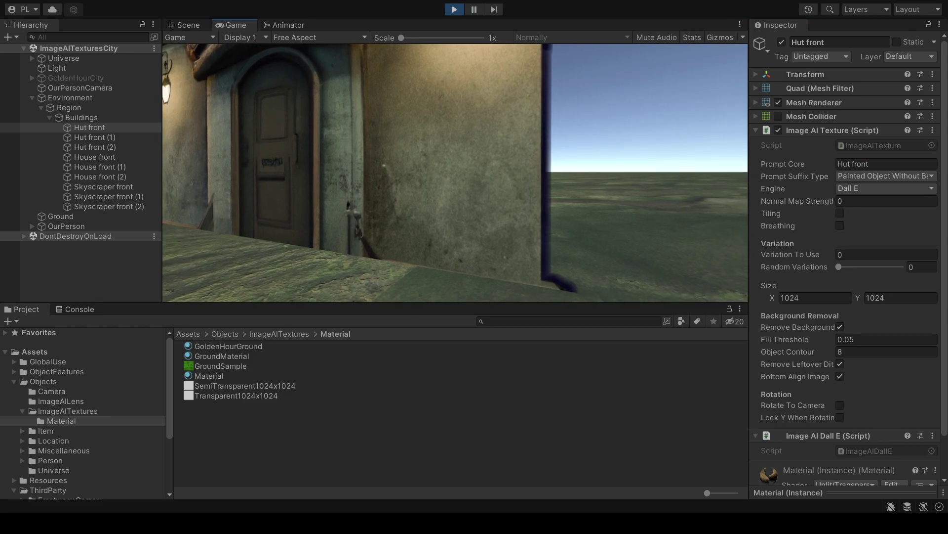
key("s")
key("s")
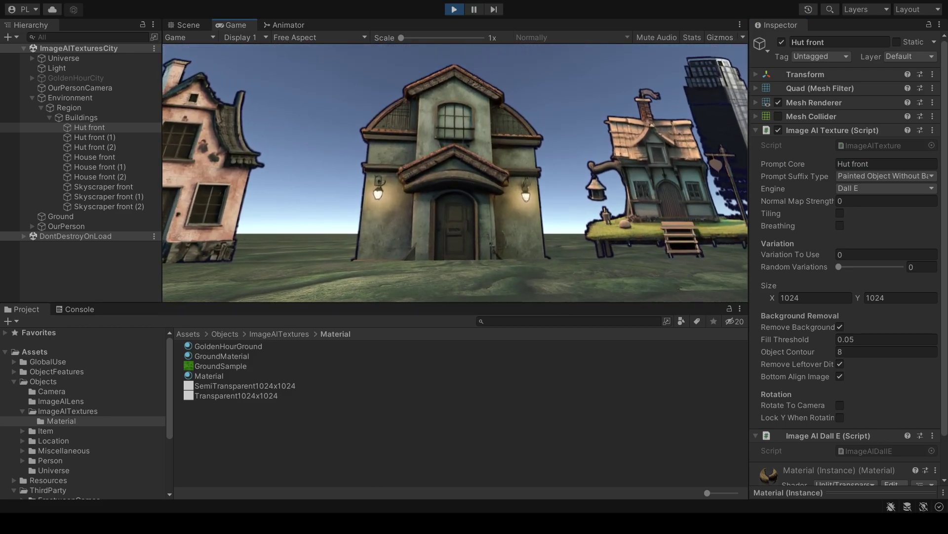
key("d")
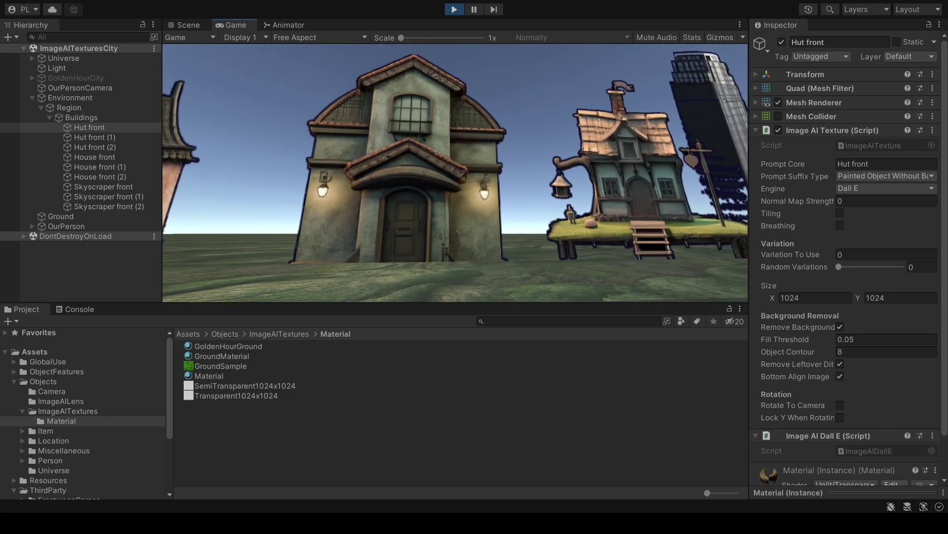
Set the Region object's Image AI Texture Style Infusion index to 1 to apply the orc village style.
left_click(106, 120)
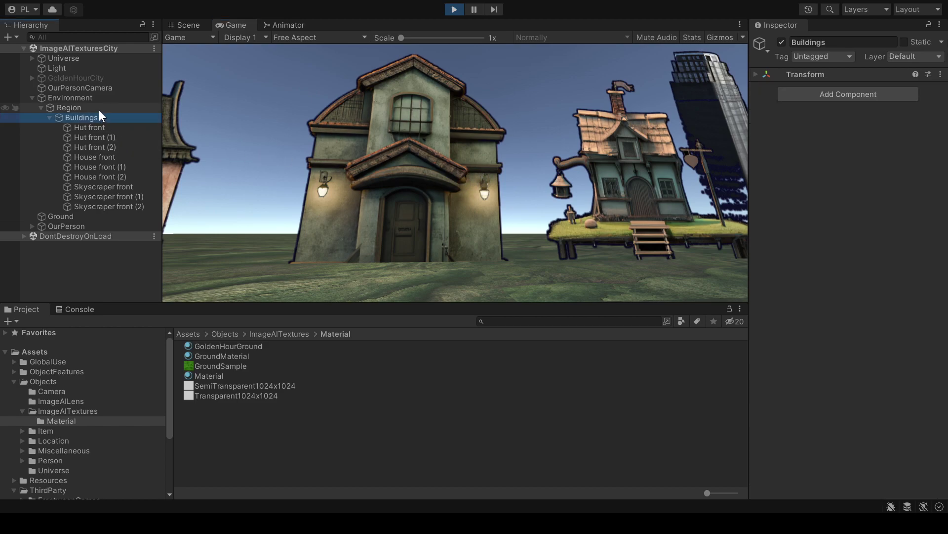
left_click(99, 109)
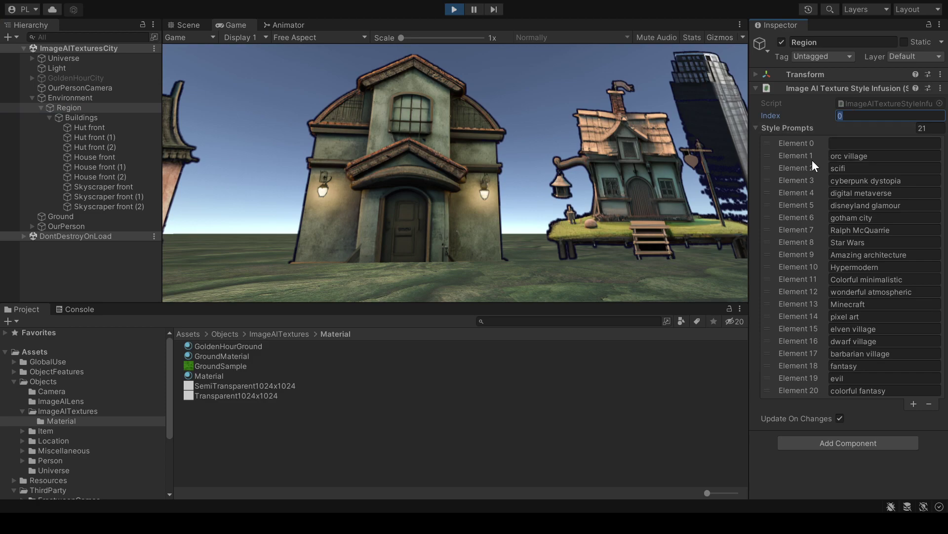
type("1")
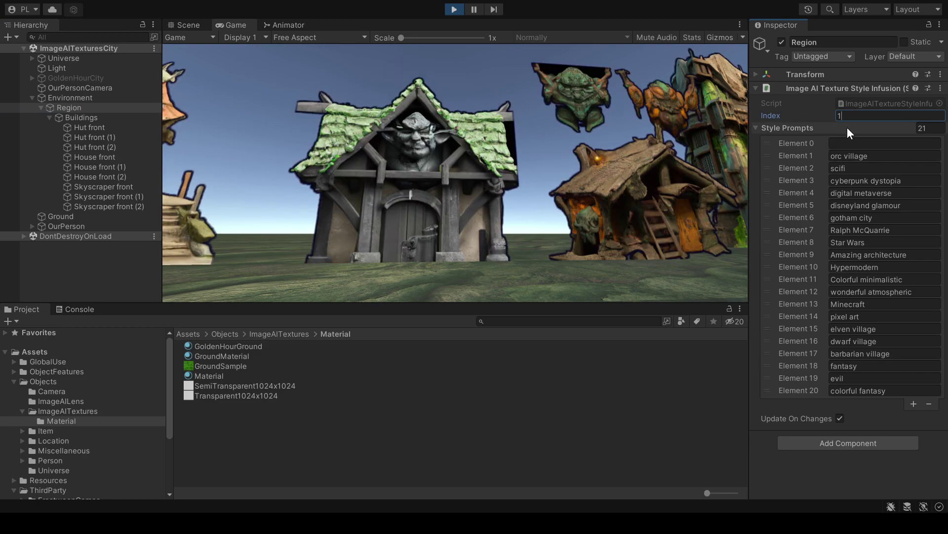
Walk through the running scene to examine the huts, houses and skyscrapers in the orc village style.
left_click(571, 271)
key("s")
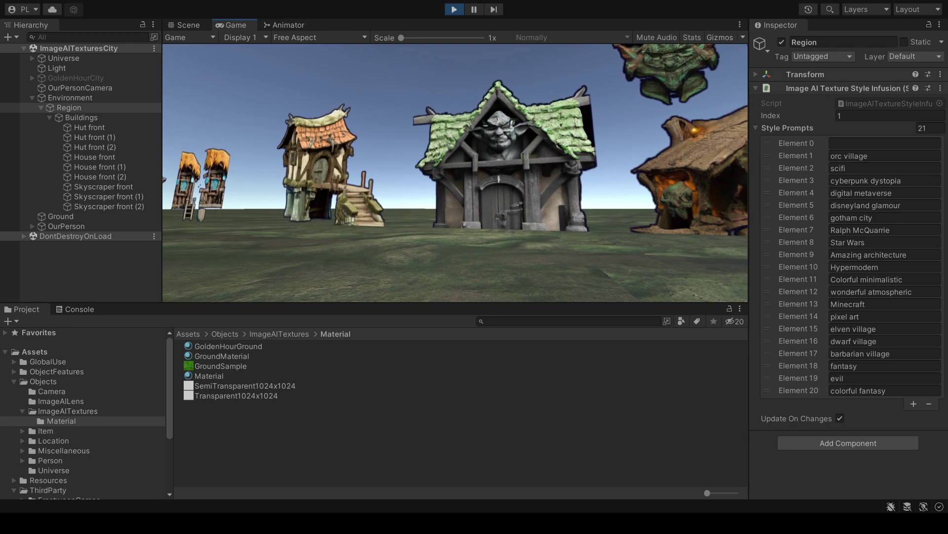
key("w")
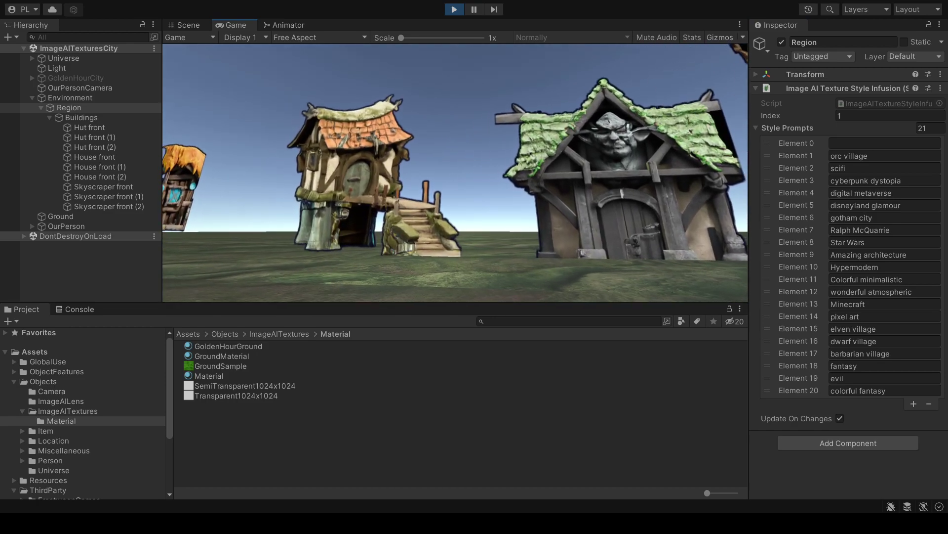
key("w")
key("a")
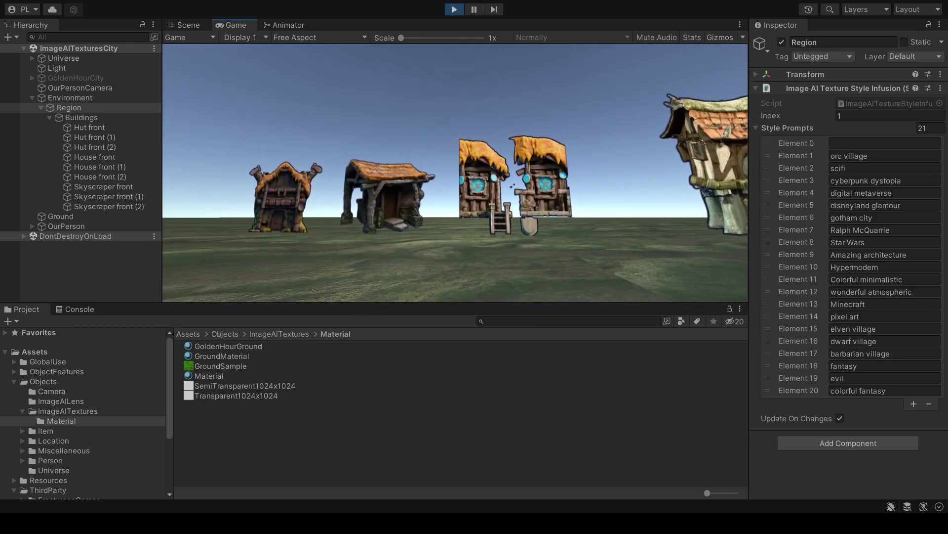
key("w")
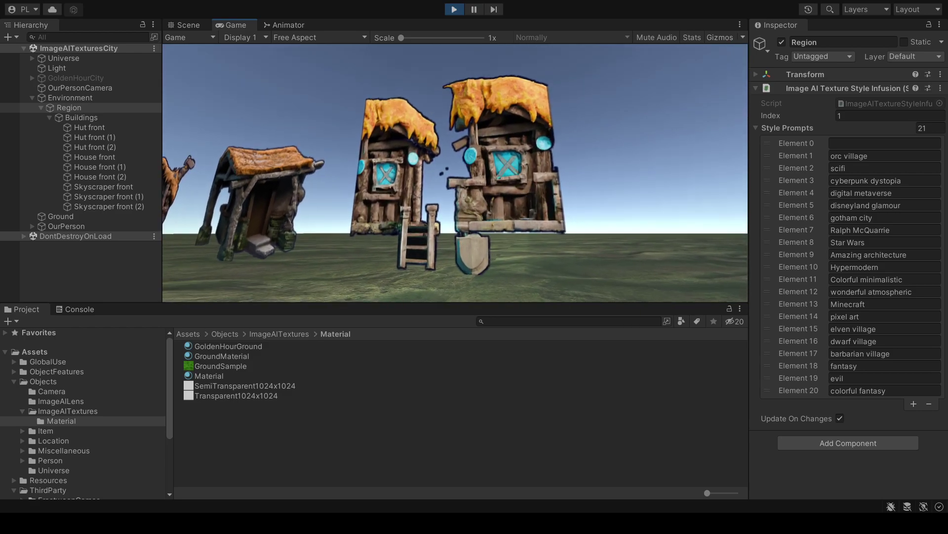
key("w")
key("s")
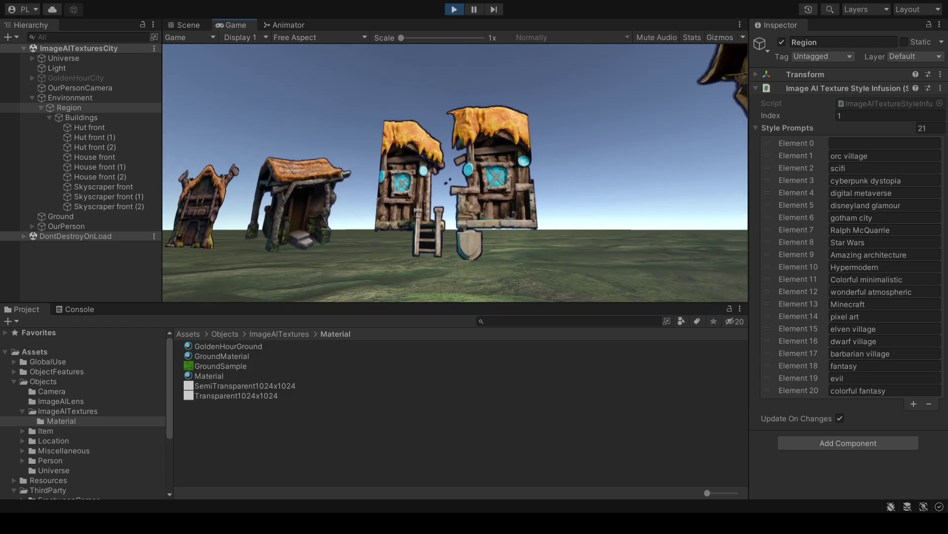
key("w")
key("a")
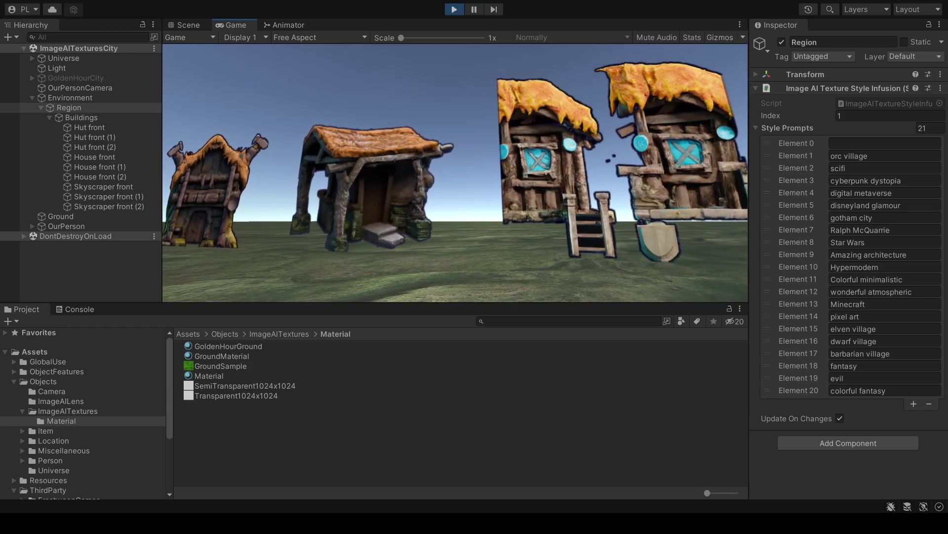
key("w")
key("w")
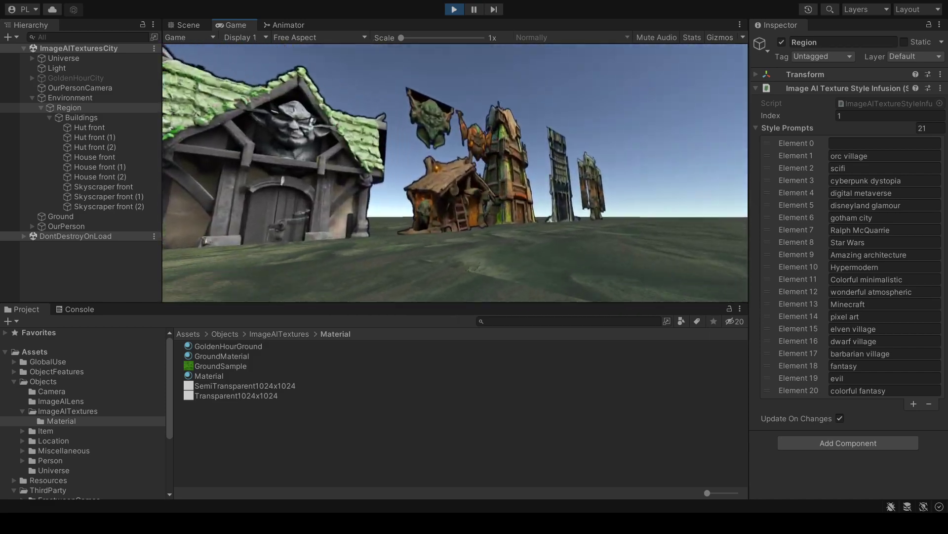
key("s")
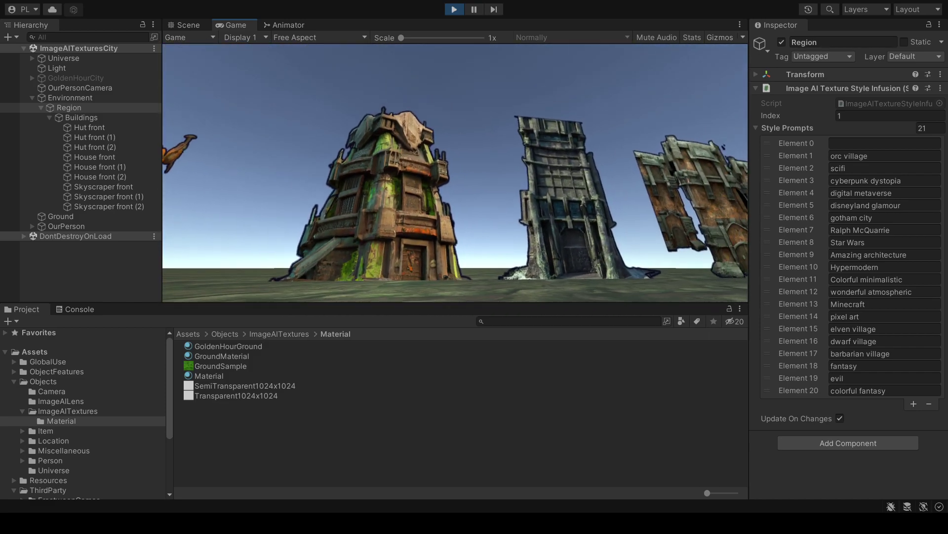
key("d")
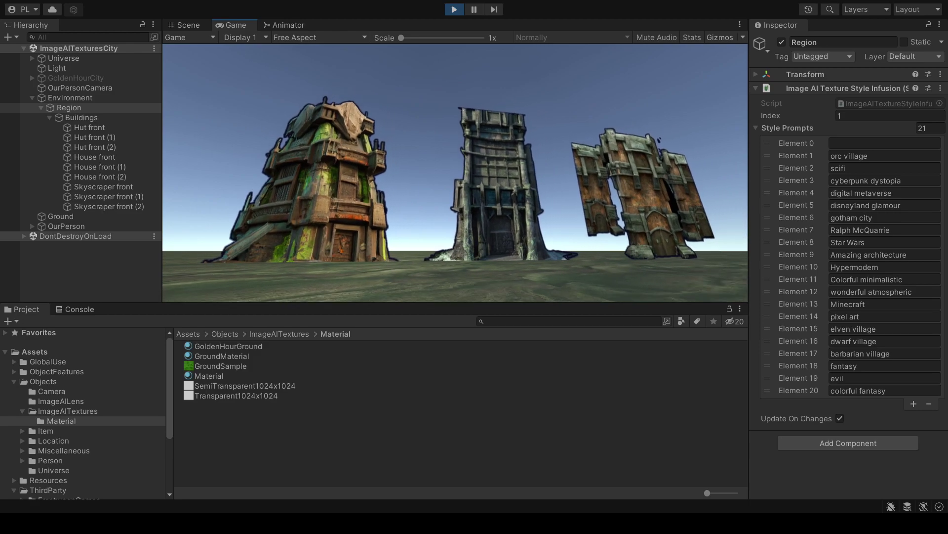
key("a")
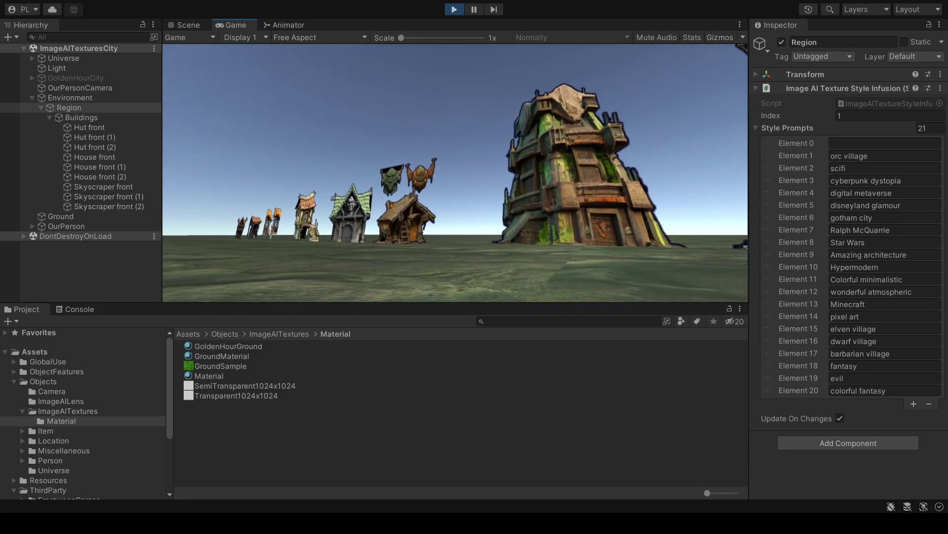
key("a")
key("w")
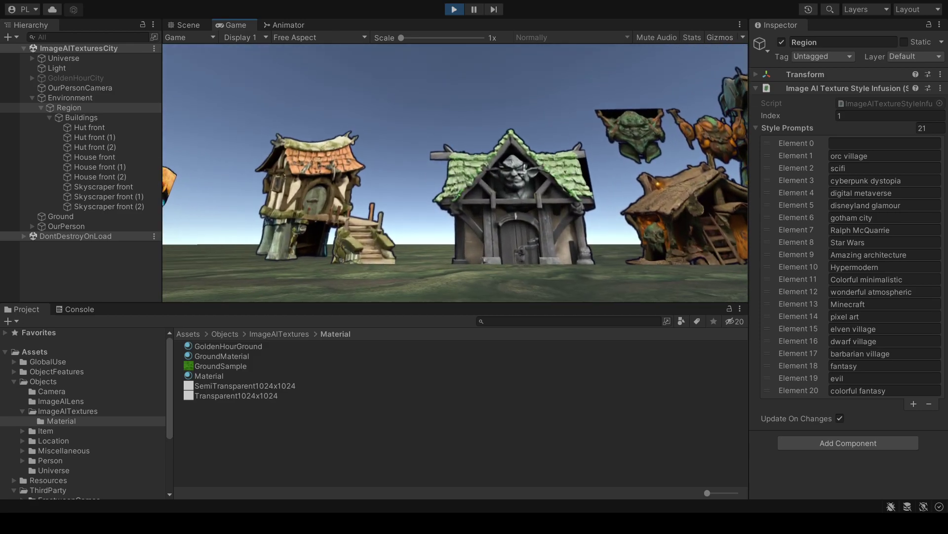
key("d")
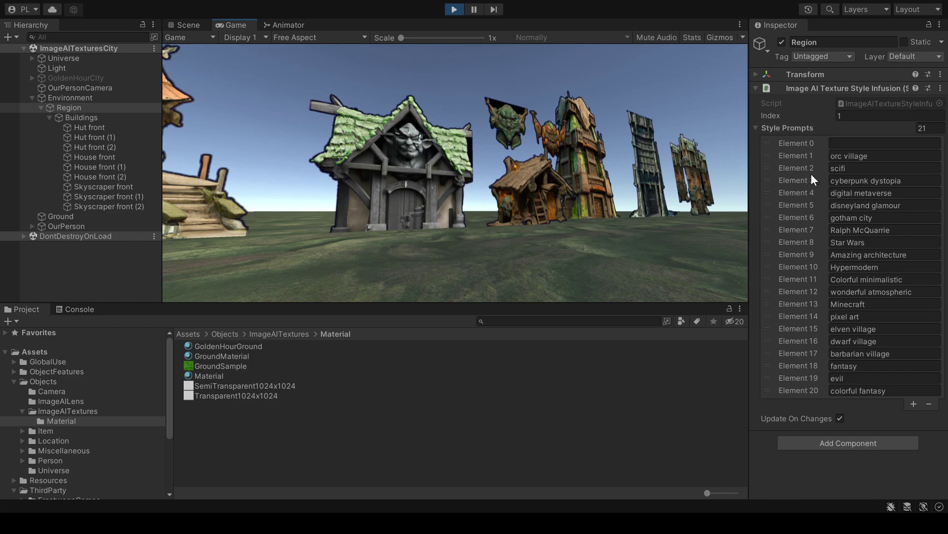
Set the Region's style index to 3 to apply the cyberpunk dystopia style, and return control to the running scene.
left_click(847, 115)
type("3")
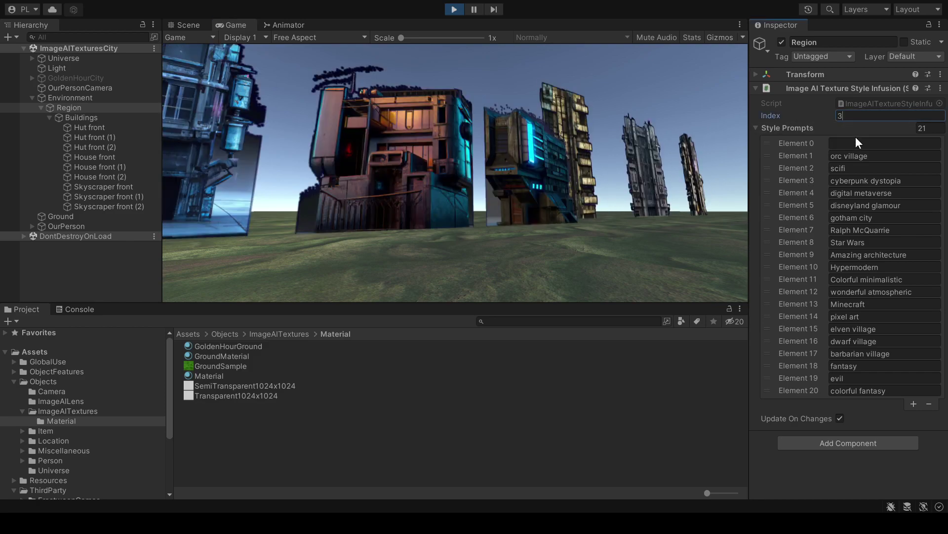
left_click(649, 223)
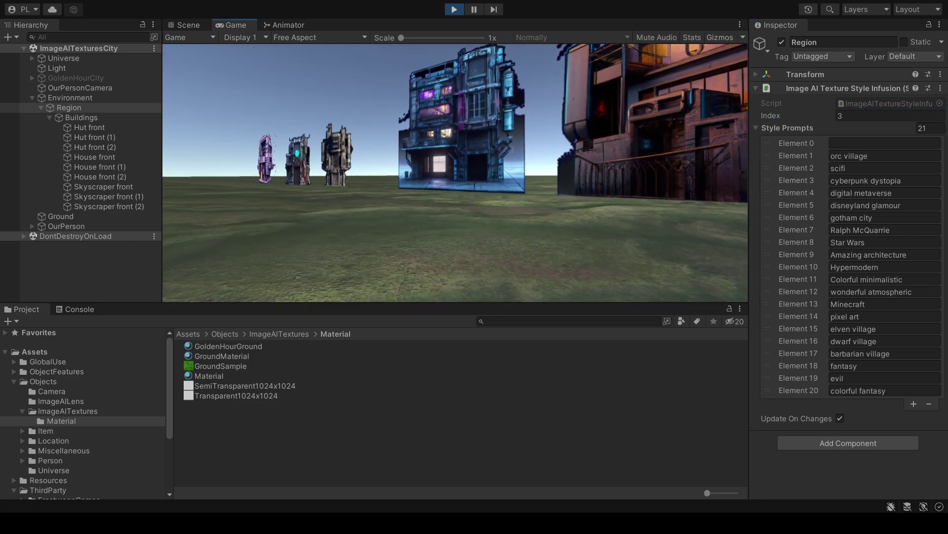
Walk along the row of buildings to examine the huts, houses and skyscrapers in the cyberpunk dystopia style.
key("w")
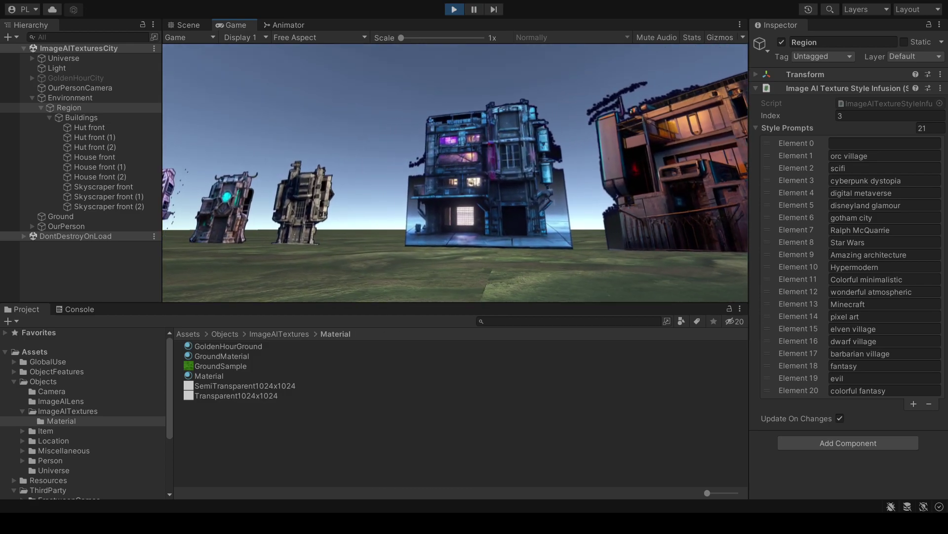
key("w")
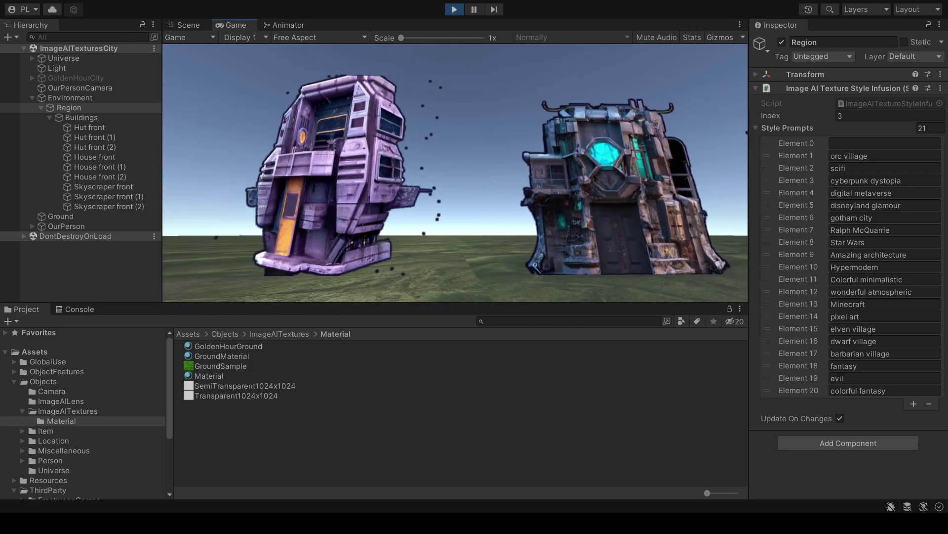
key("w")
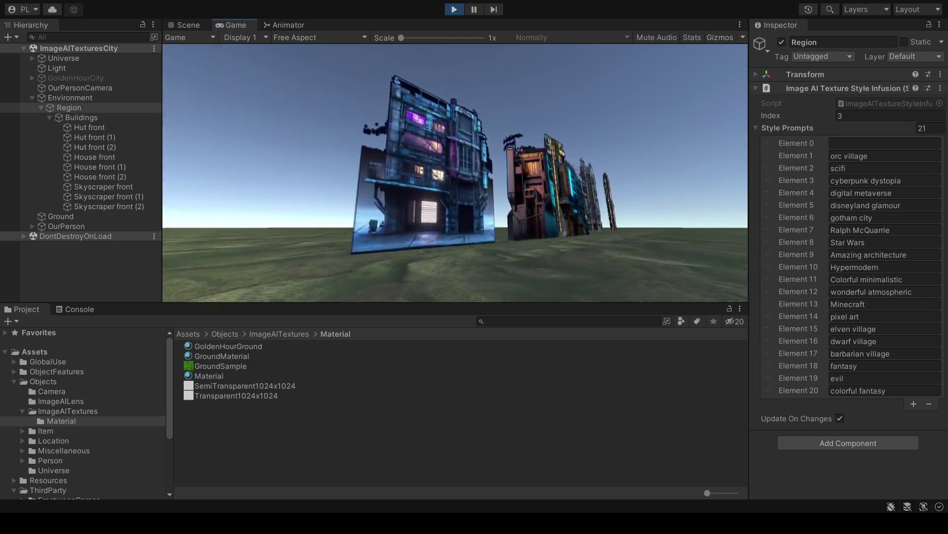
key("w")
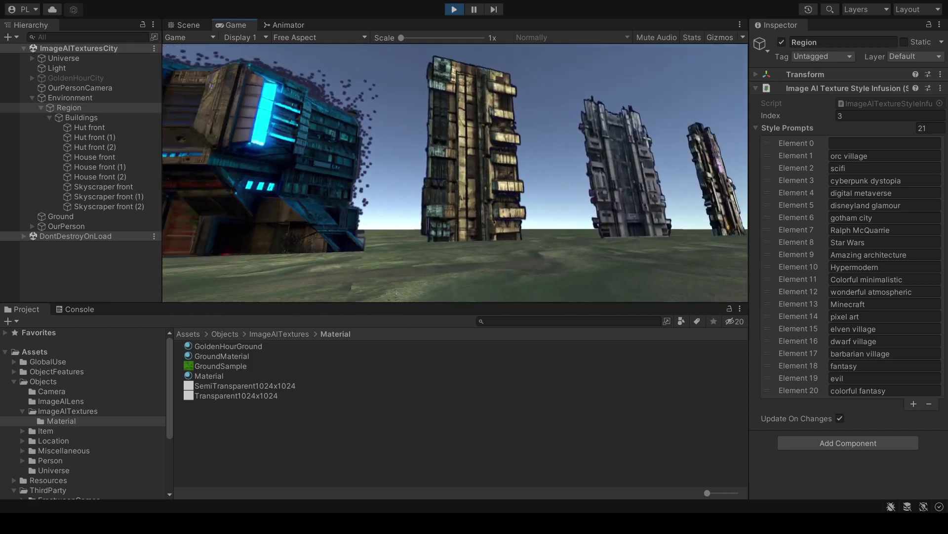
key("w")
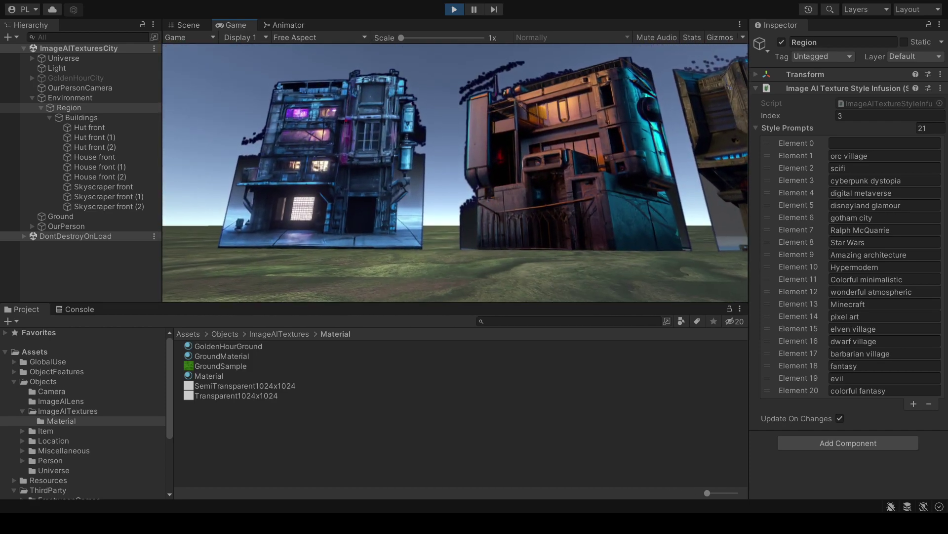
key("s")
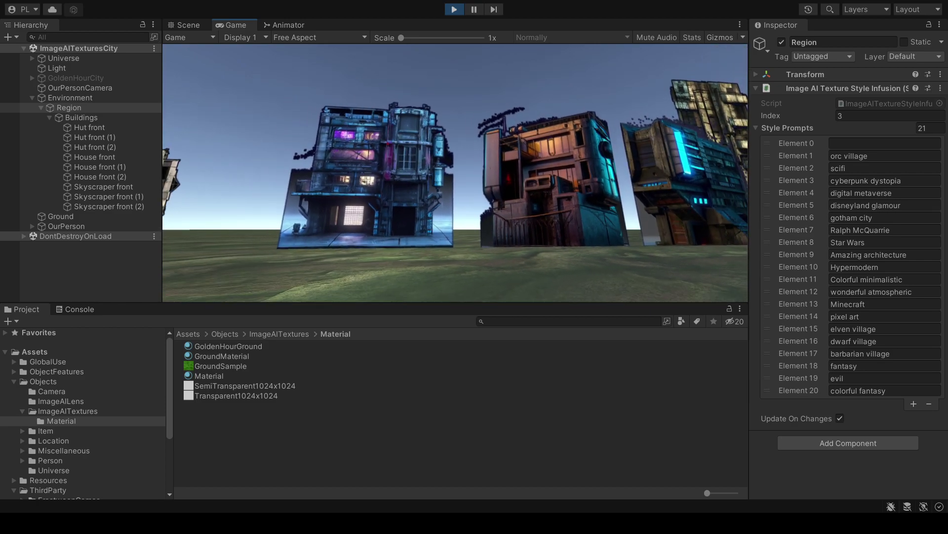
key("w")
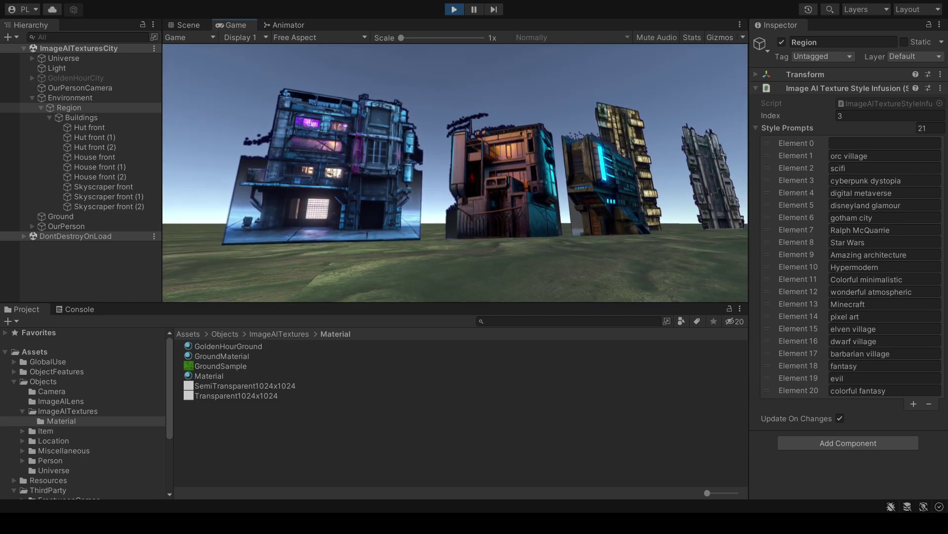
key("w")
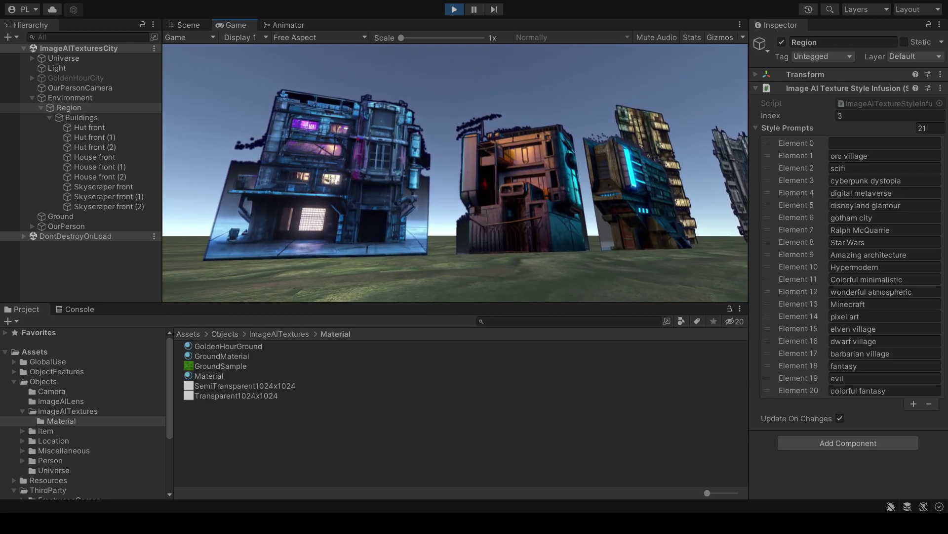
key("d")
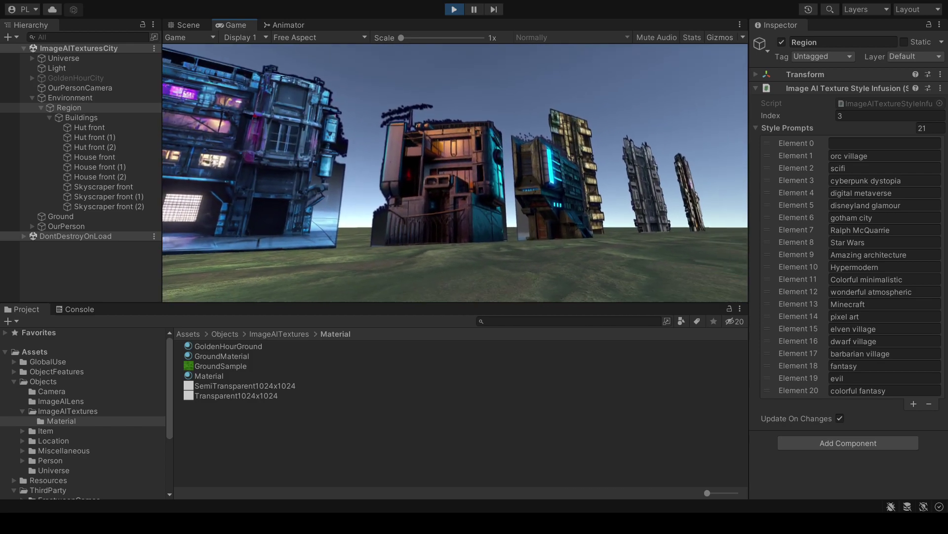
key("d")
key("w")
key("a")
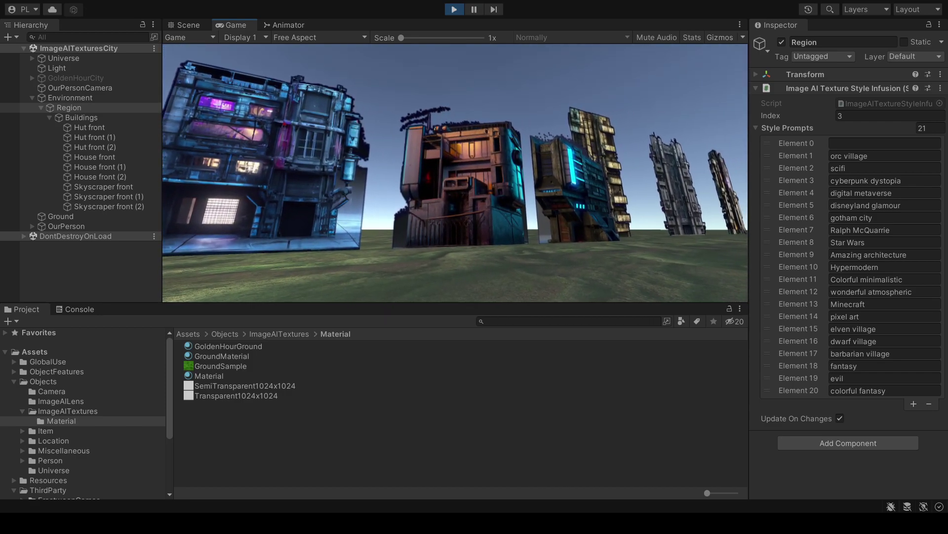
key("d")
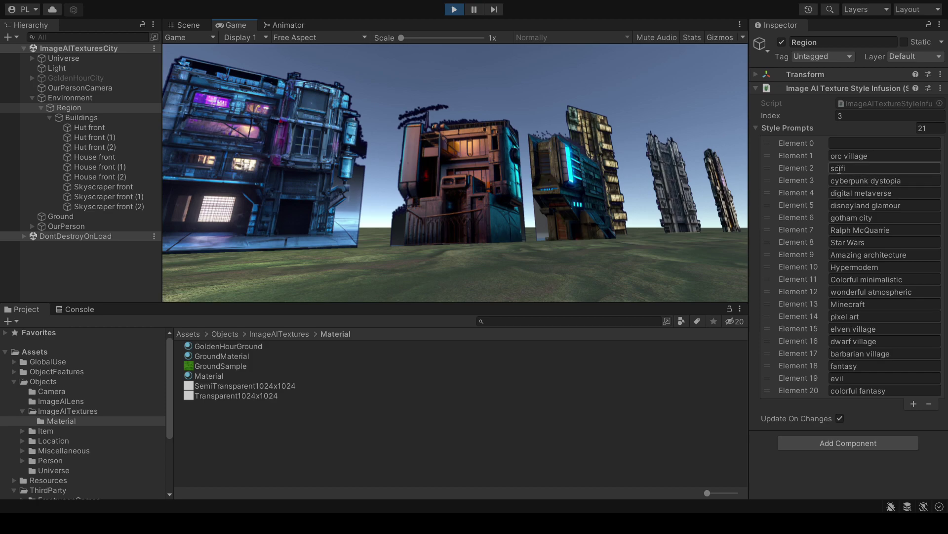
Set the Region's style index to 2 to apply the scifi style, and walk toward the restyled buildings.
type("2")
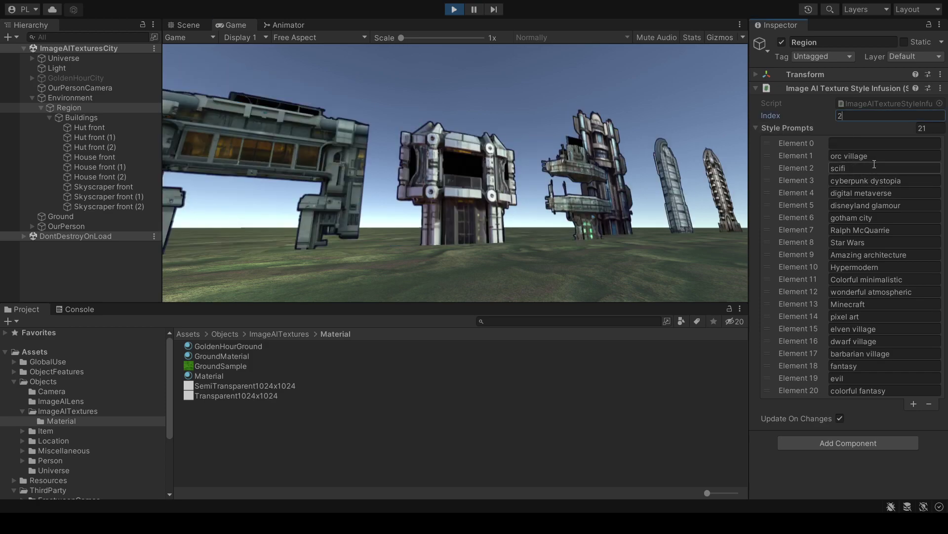
type("w")
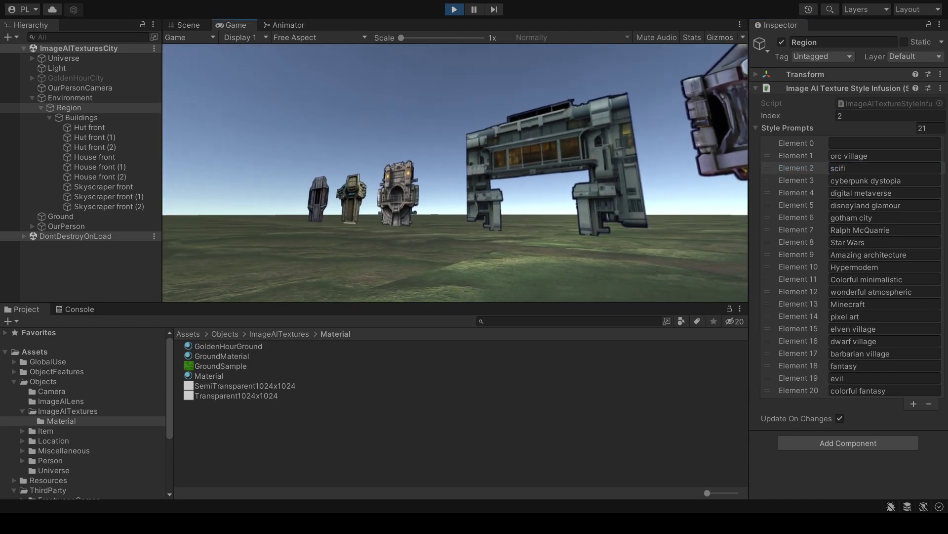
Walk along the row of buildings to examine the huts, houses and skyscrapers in the scifi style.
type("w")
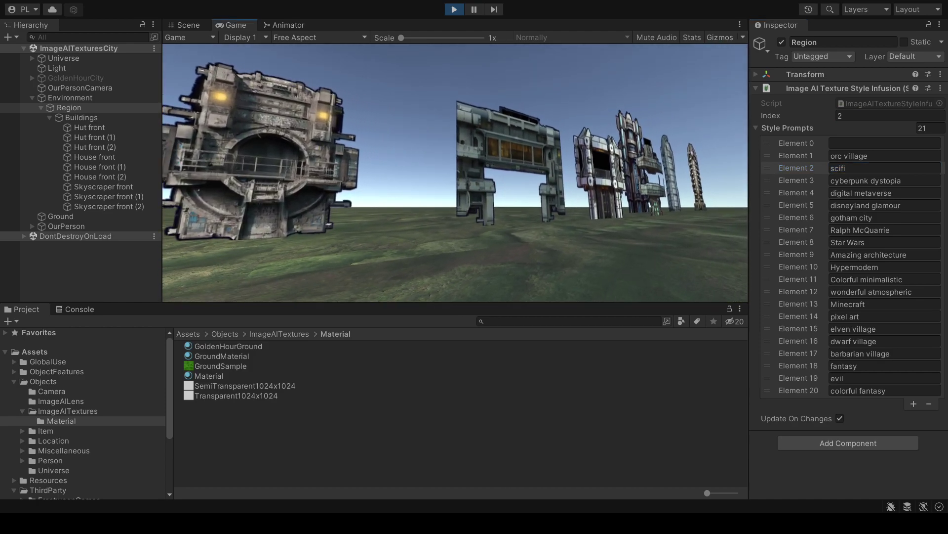
type("w")
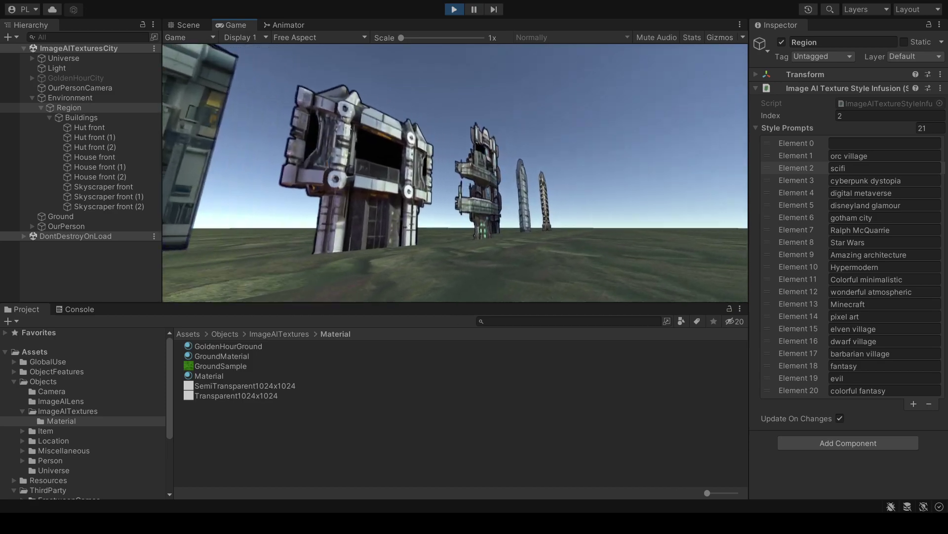
type("ws")
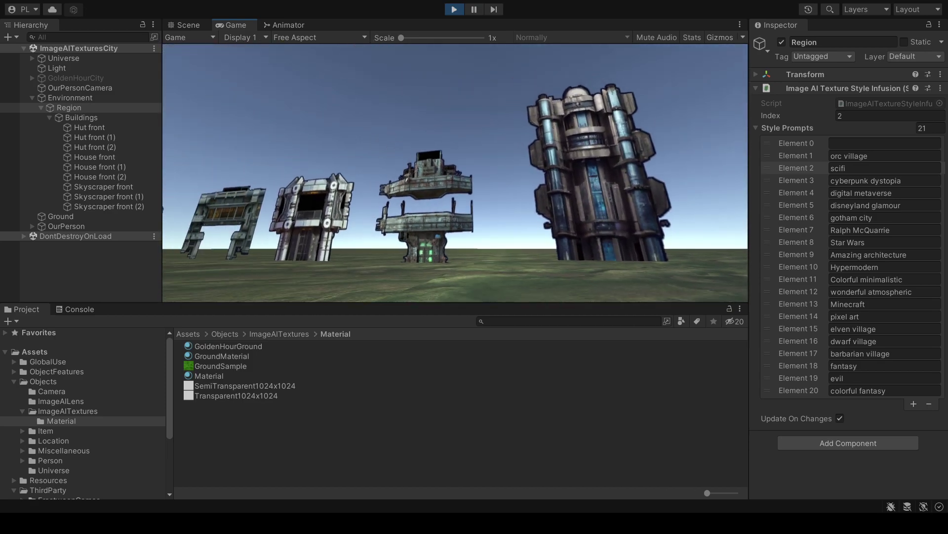
type("ww")
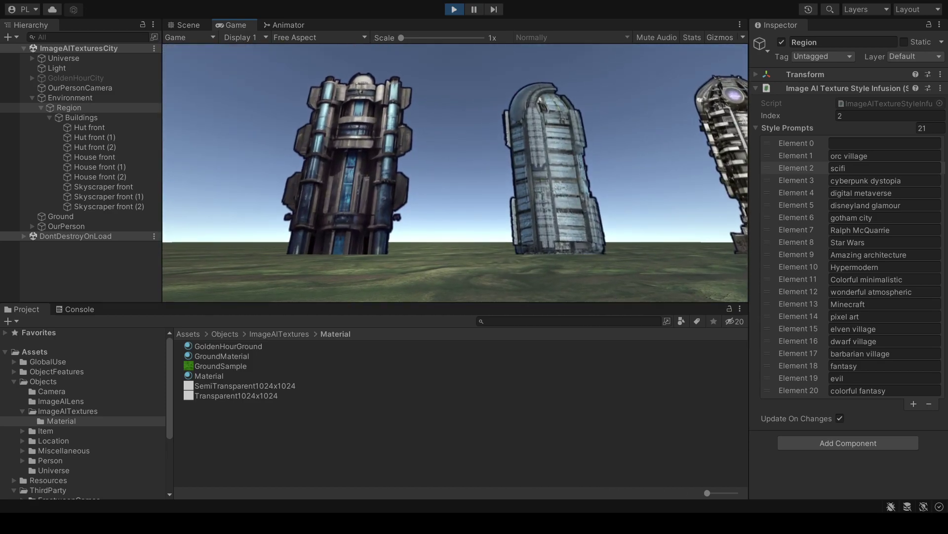
type("sw")
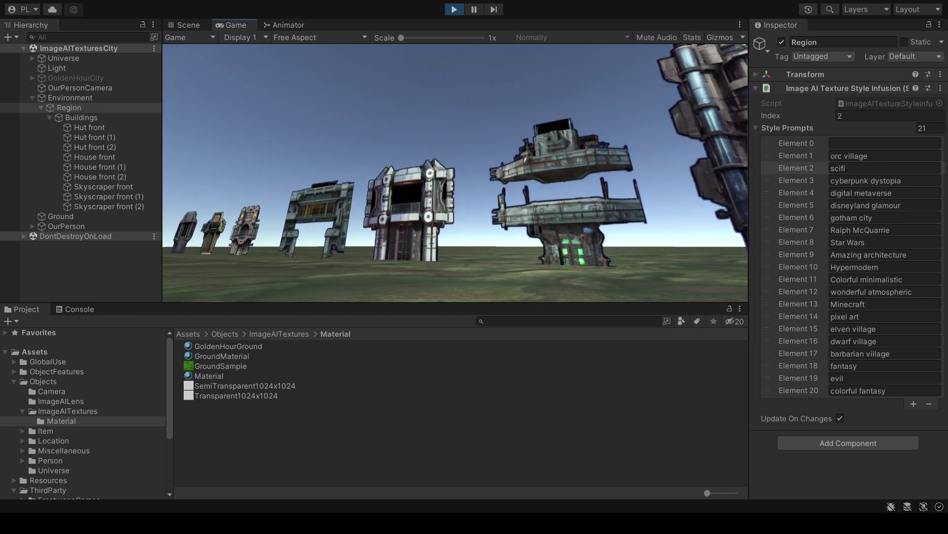
type("a")
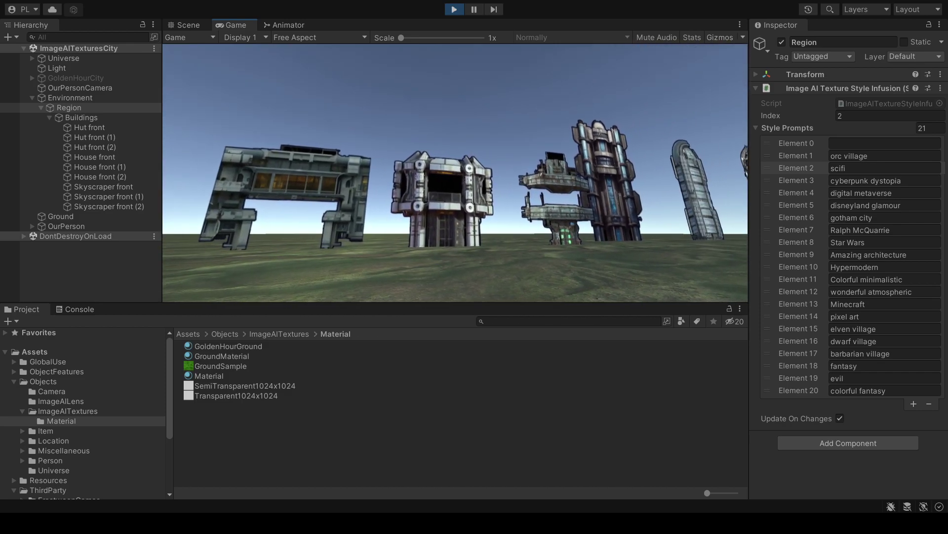
Set the Environment's style index to 1 for golden hour, enable Update On Changes, and walk past the restyled buildings.
key("Escape")
left_click(97, 99)
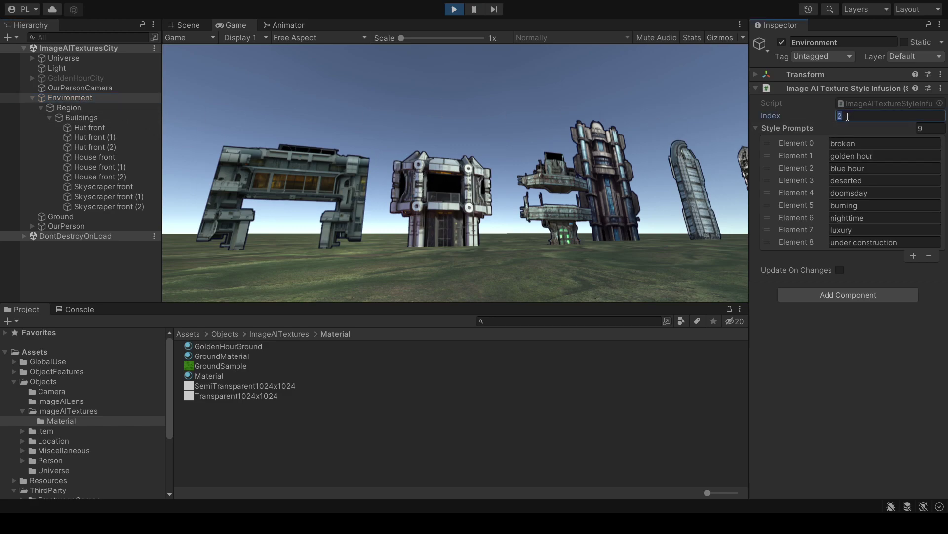
left_click(876, 155)
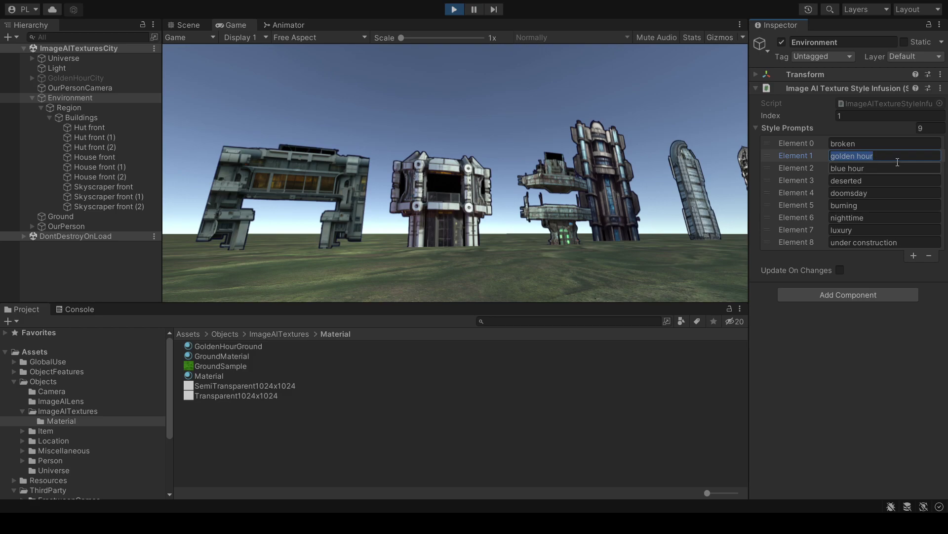
left_click(879, 169)
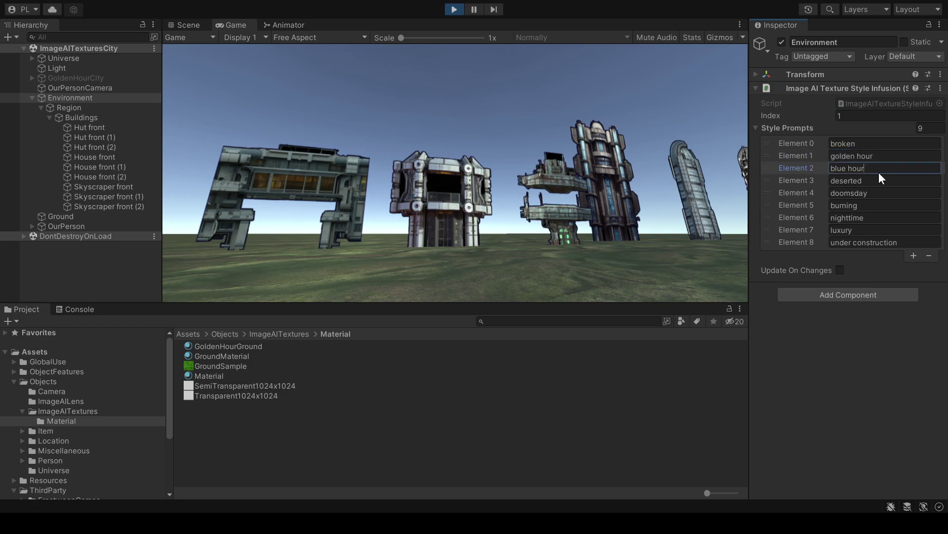
left_click(840, 271)
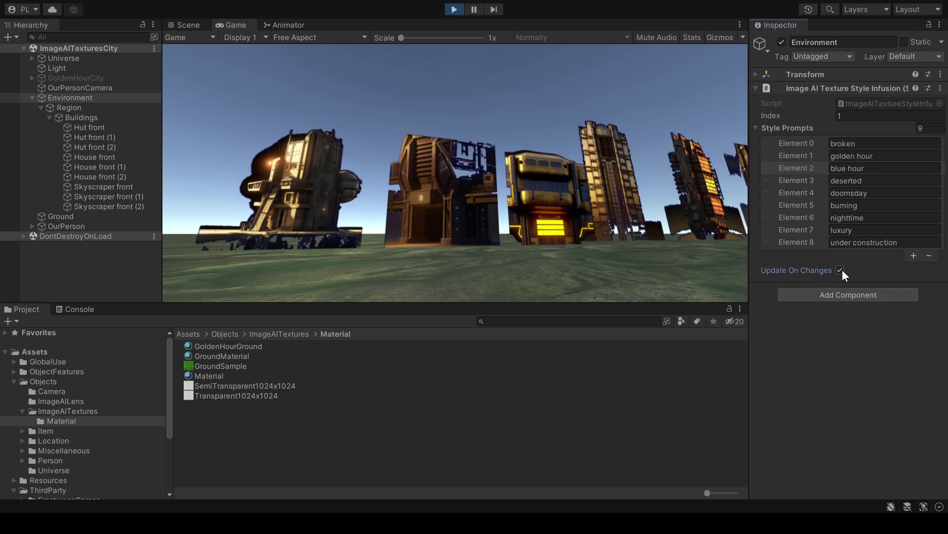
left_click(681, 257)
key("w")
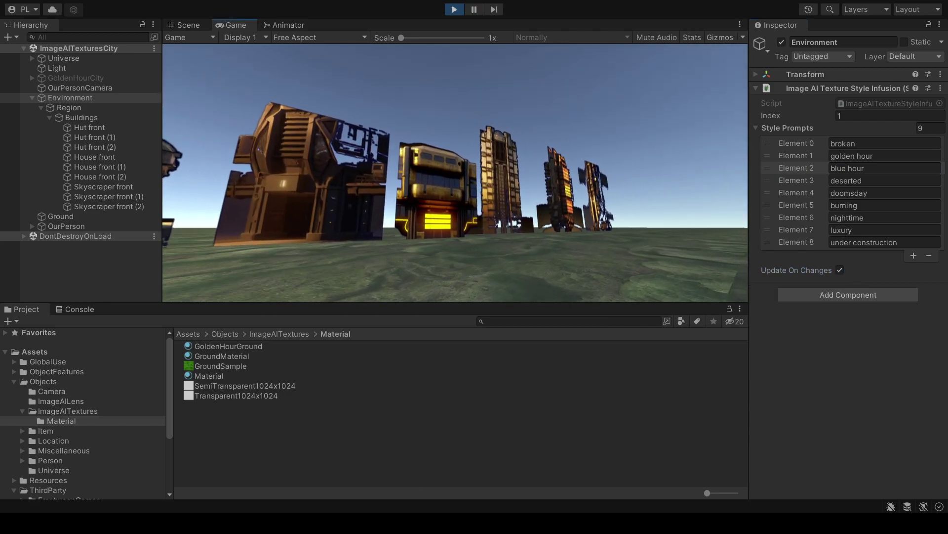
key("a")
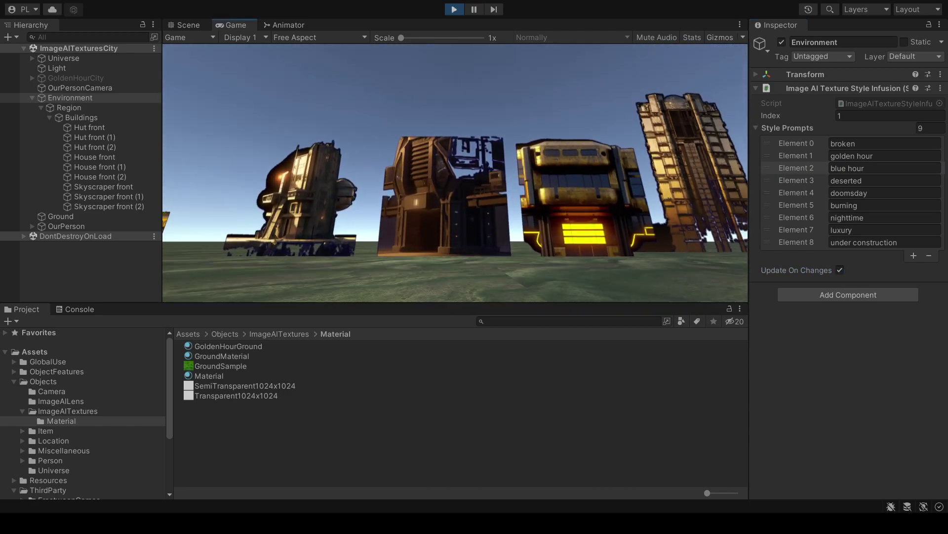
Deactivate the Light object, activate GoldenHourCity, and walk through the scene to view the sunset skyline behind the buildings.
key("Escape")
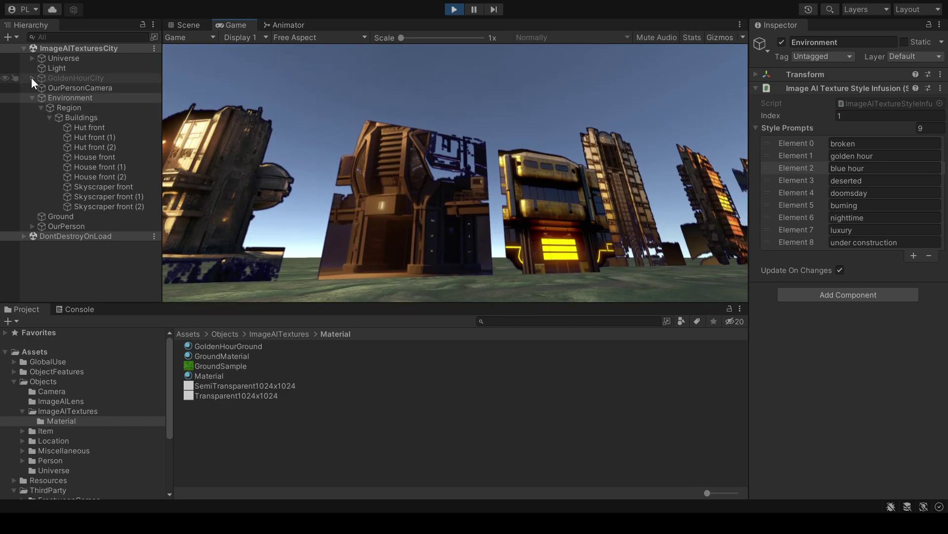
left_click(67, 70)
left_click(781, 42)
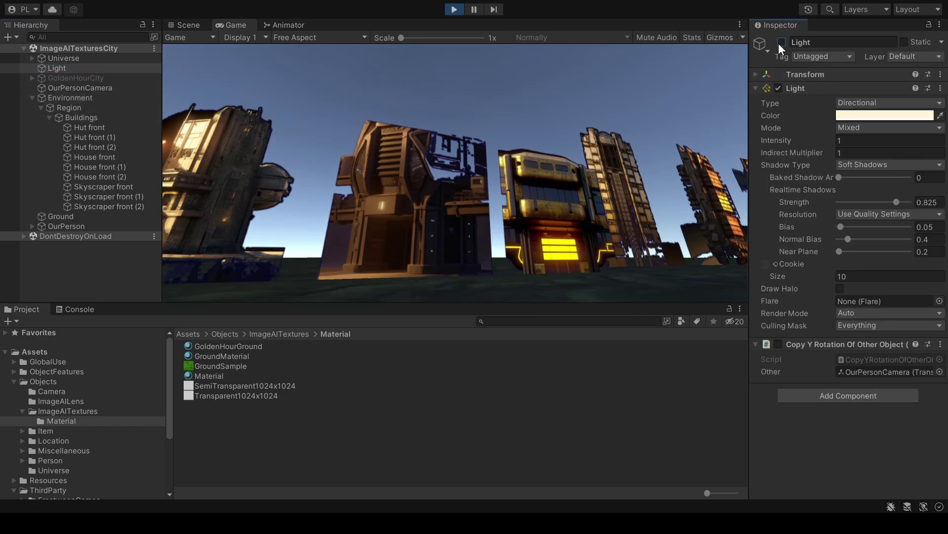
left_click(92, 79)
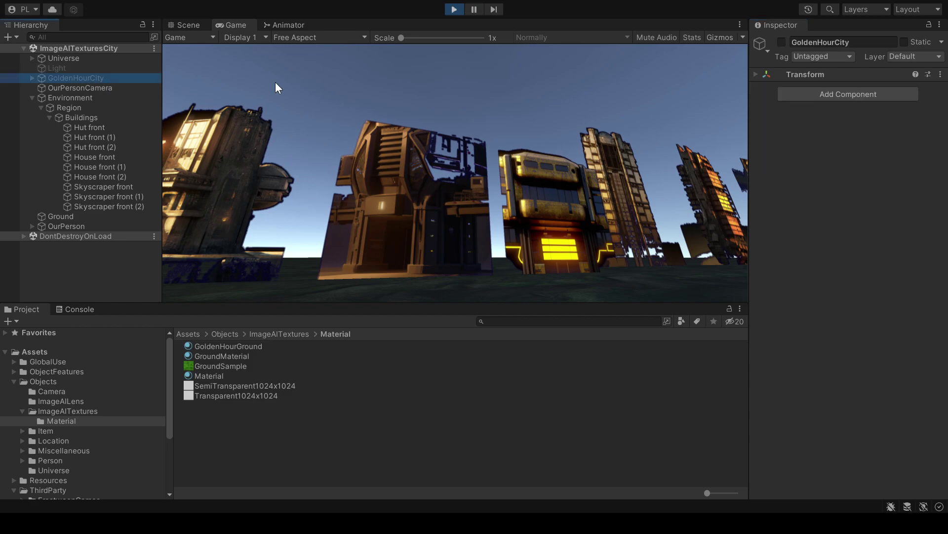
left_click(781, 42)
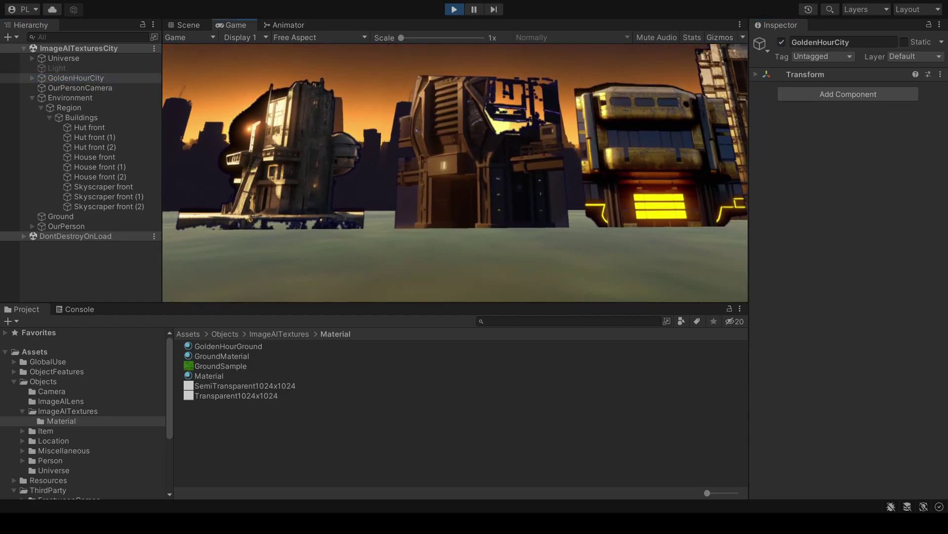
key("w")
key("d")
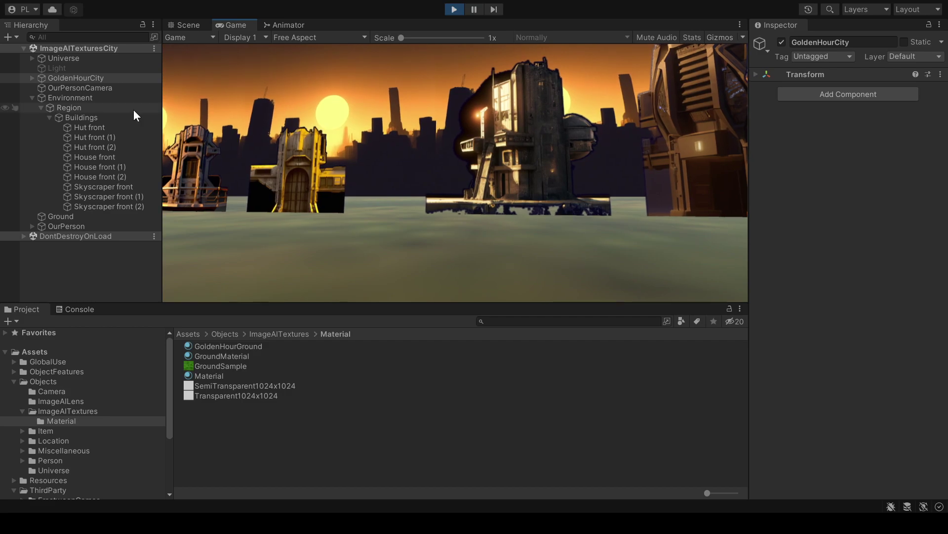
Expand GoldenHourCity and examine the Image AI Texture settings of its first city skyline object and of Hut front.
left_click(35, 78)
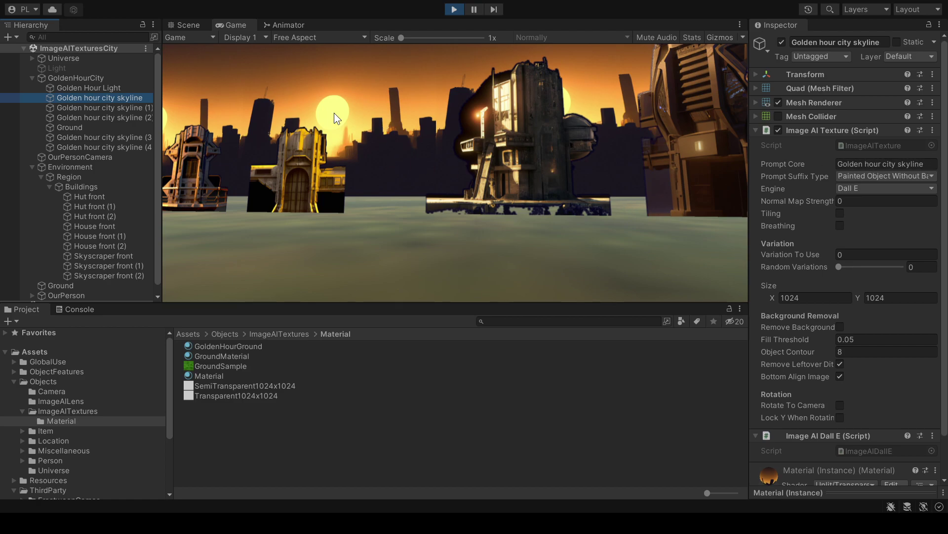
left_click(97, 194)
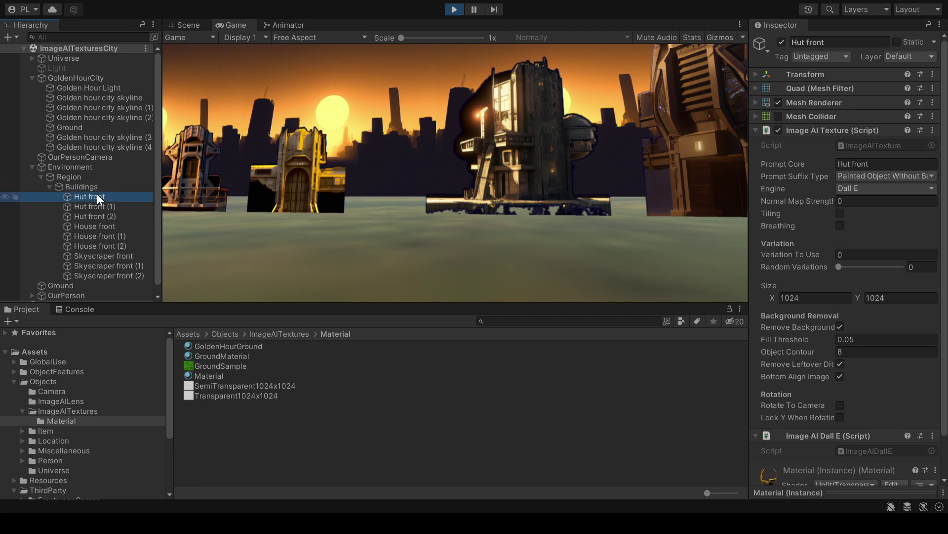
left_click(92, 185)
Set the Region's style index to 1 to apply the orc village style, and return control to the running scene.
left_click(90, 175)
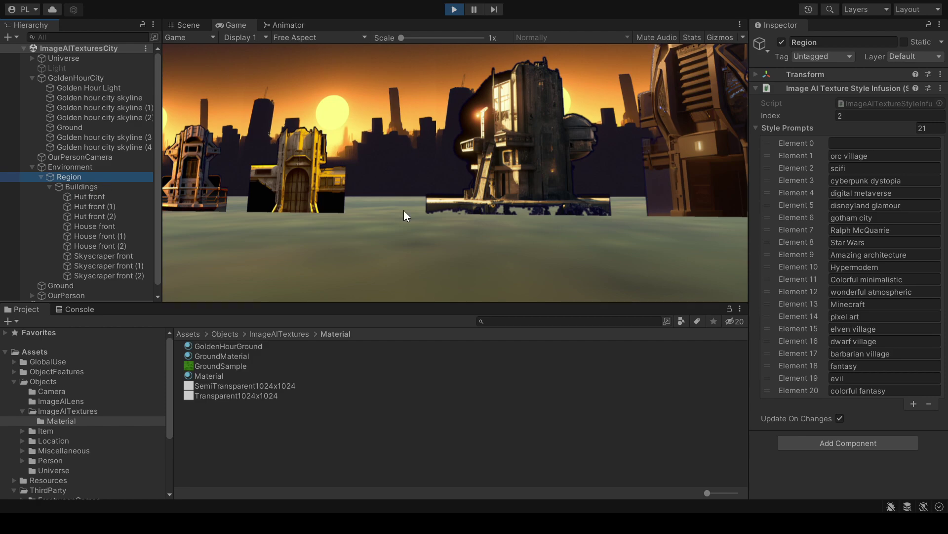
type("1")
left_click(878, 155)
left_click(677, 212)
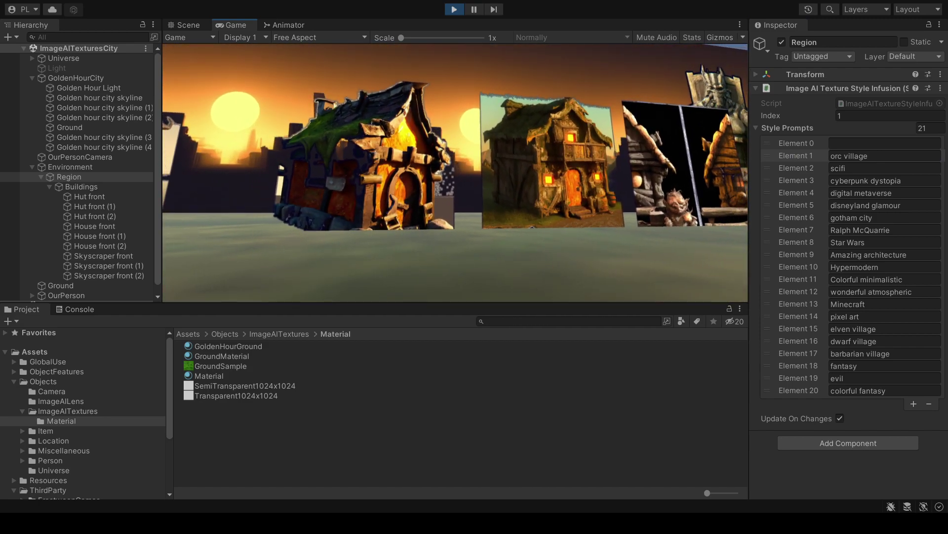
Collapse and deactivate GoldenHourCity, and reactivate the Light object.
left_click(35, 76)
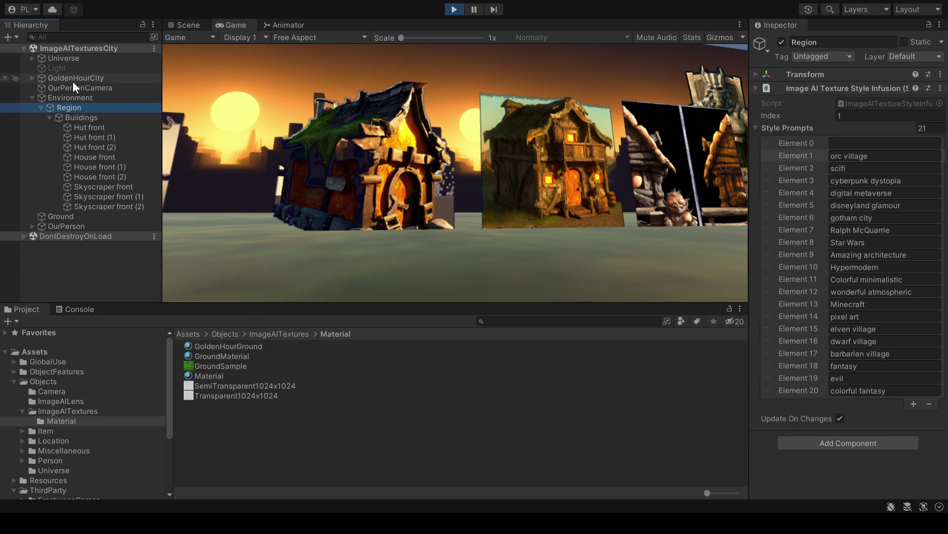
left_click(75, 79)
left_click(782, 42)
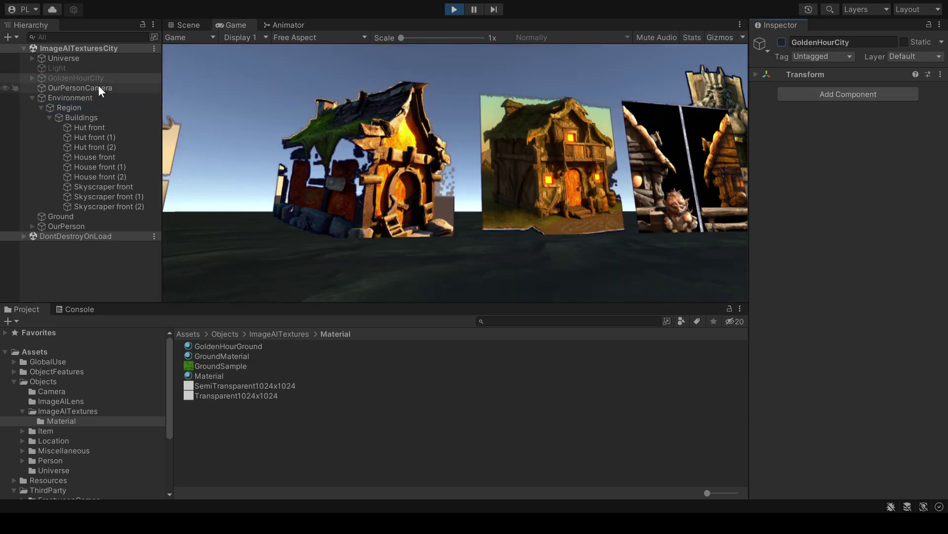
left_click(69, 67)
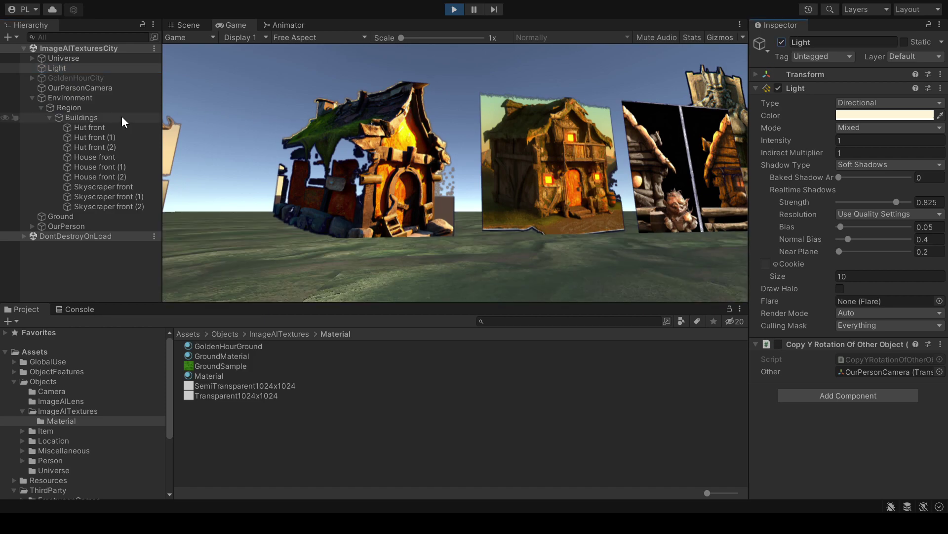
Set the Environment's style index to 2 to apply the blue hour style to the orc village.
left_click(91, 99)
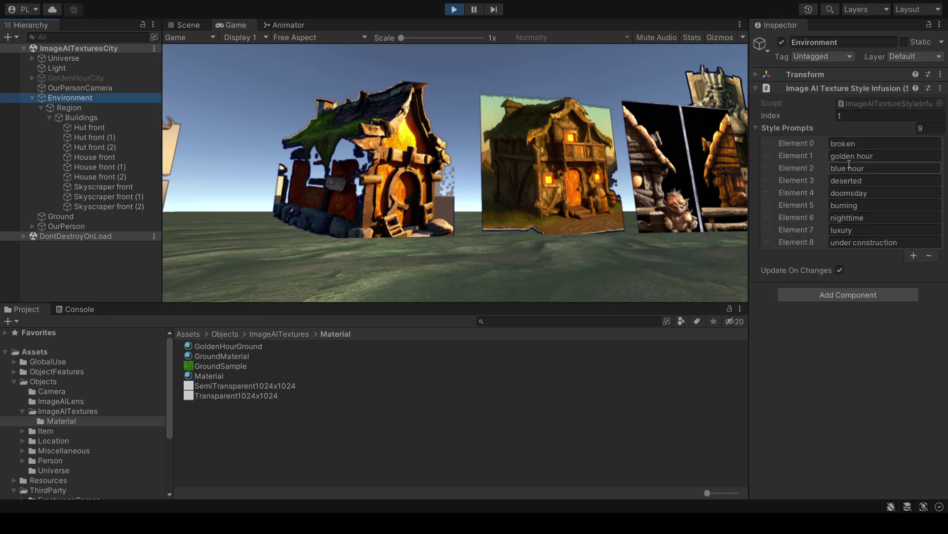
left_click(858, 114)
type("2")
left_click(884, 168)
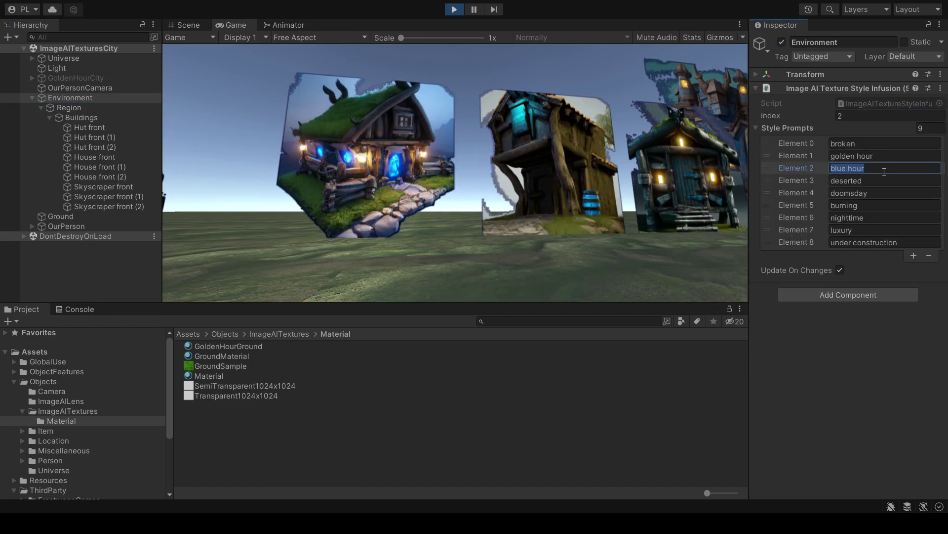
Walk back and forth along the buildings to examine the orc village huts, houses and skyscrapers in the blue hour style.
left_click(684, 246)
key("w")
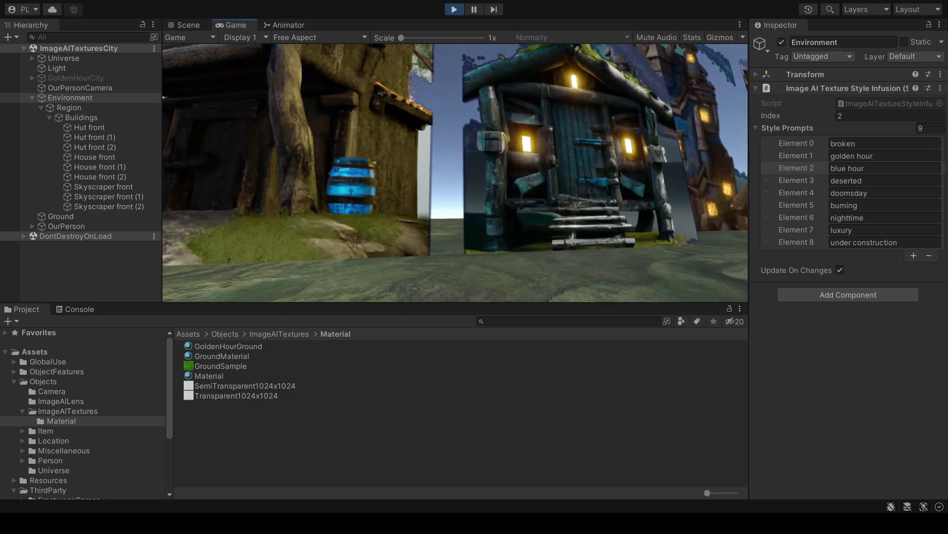
key("s")
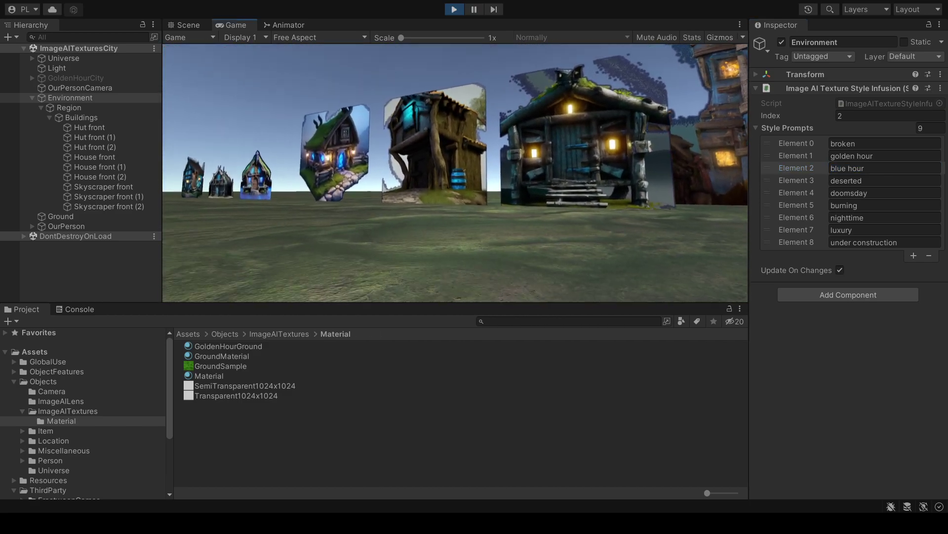
key("w")
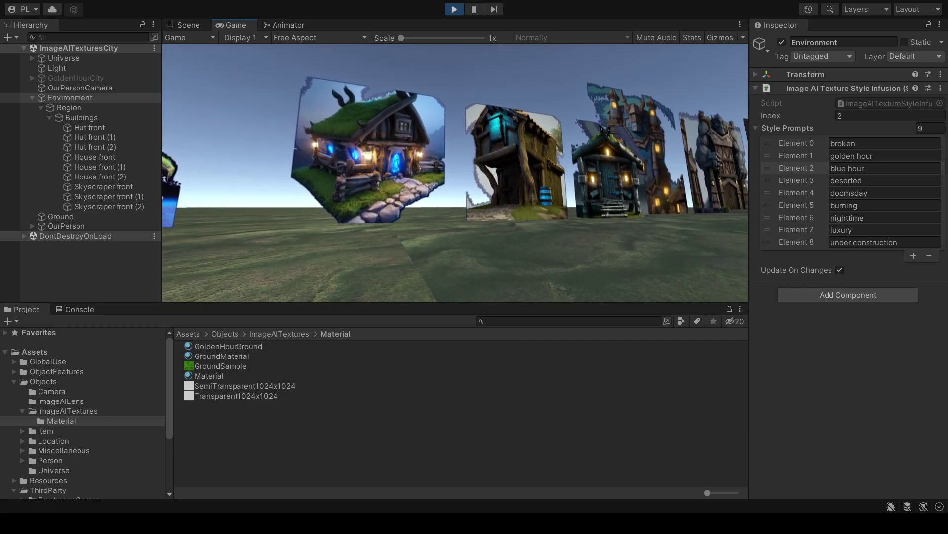
key("d")
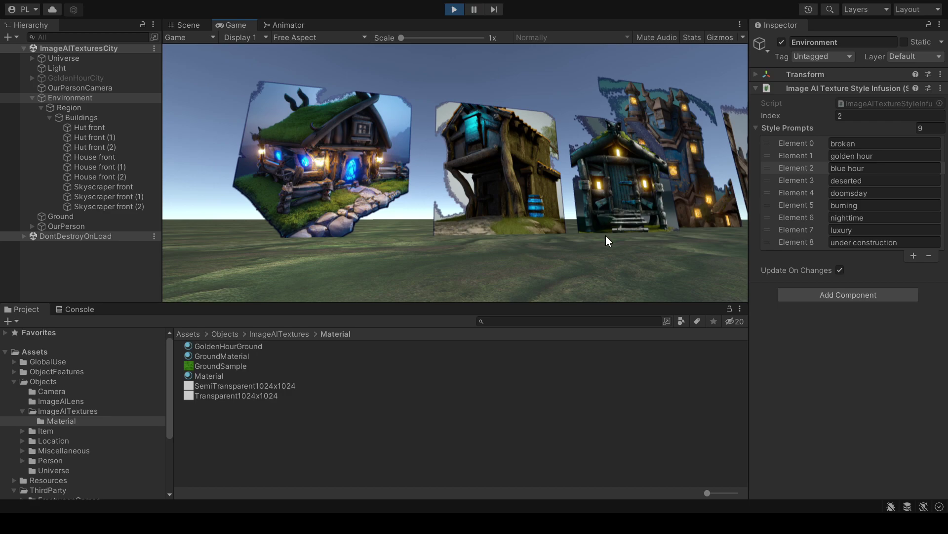
left_click(560, 256)
key("d")
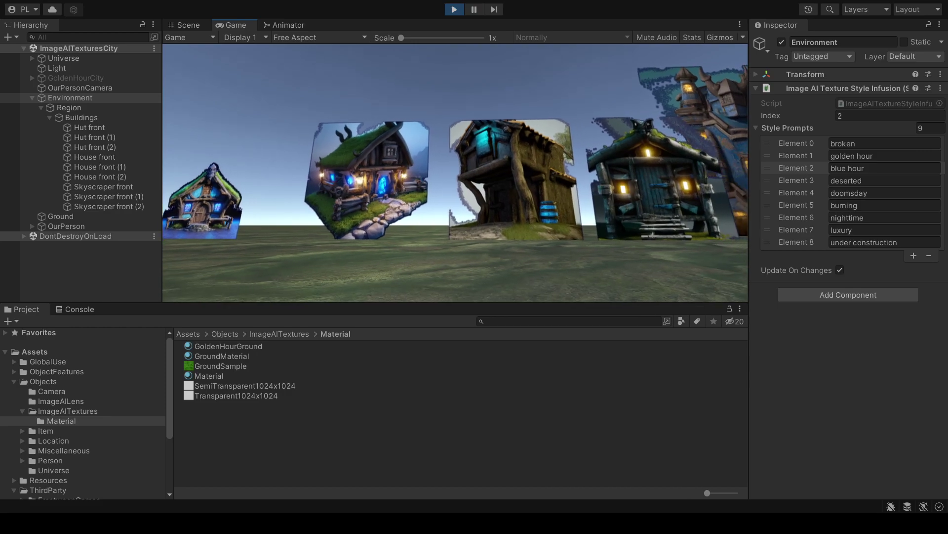
key("w")
key("w")
key("a")
key("w")
key("d")
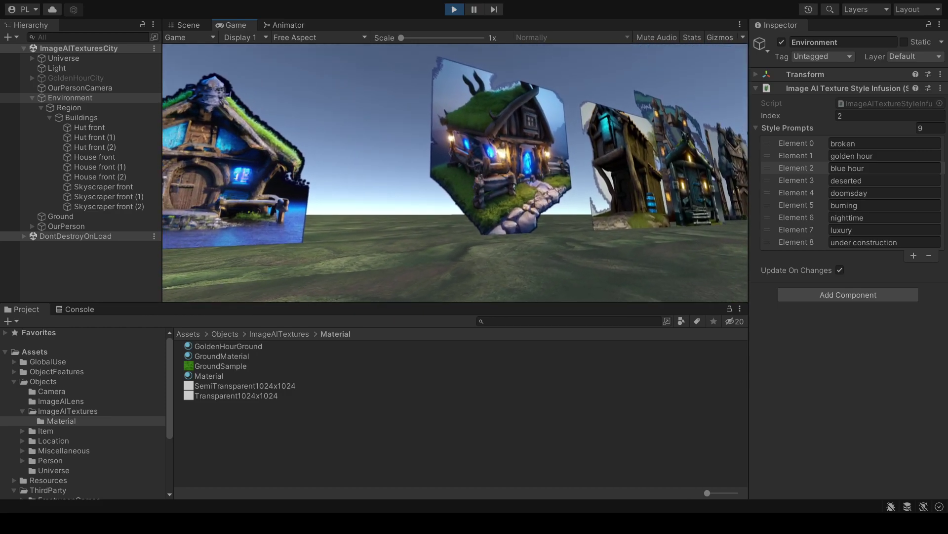
key("Escape")
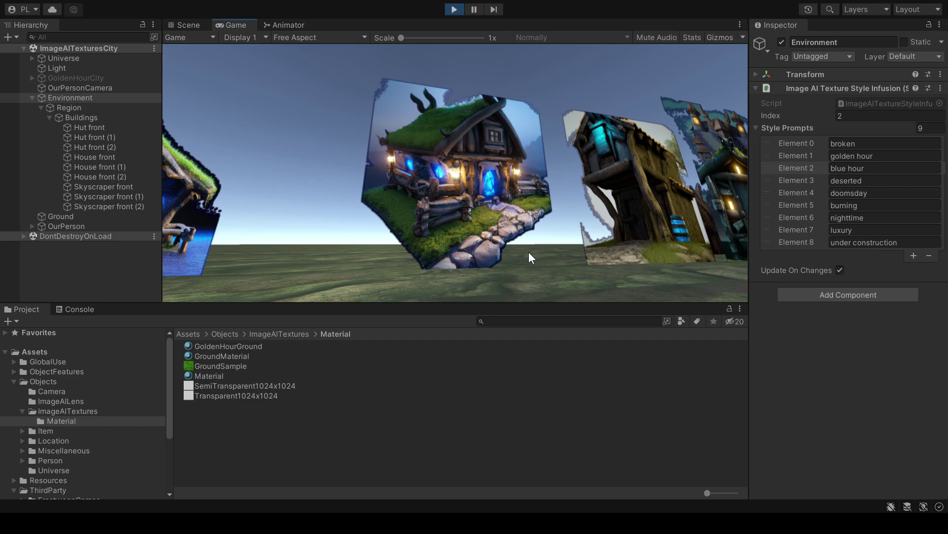
left_click(637, 269)
key("w")
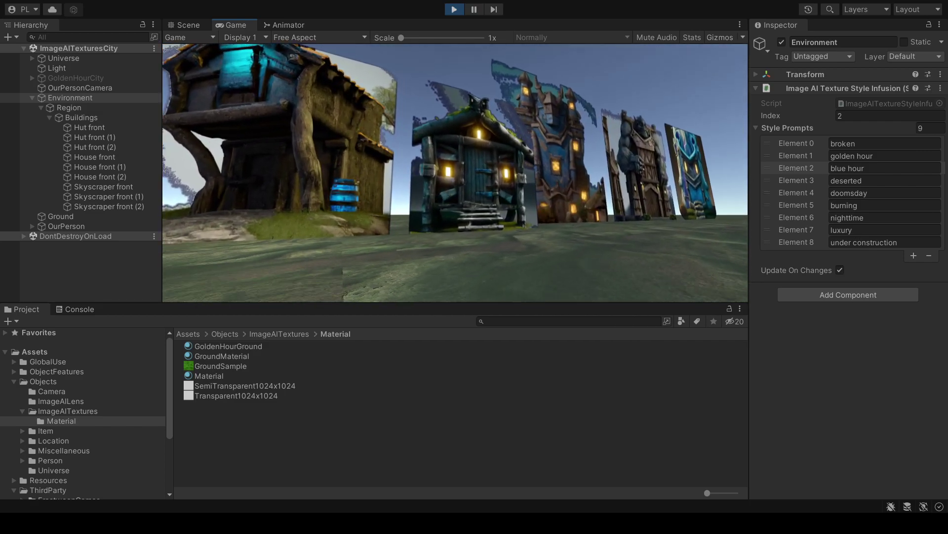
key("w")
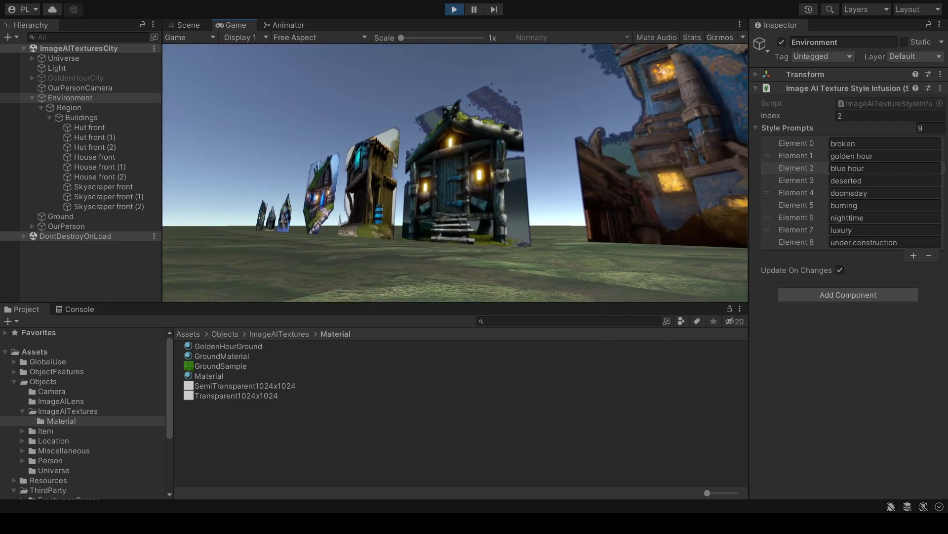
Walk past the blue hour huts and houses toward the orc skyscrapers to compare their generated textures.
key("d")
key("w")
key("a")
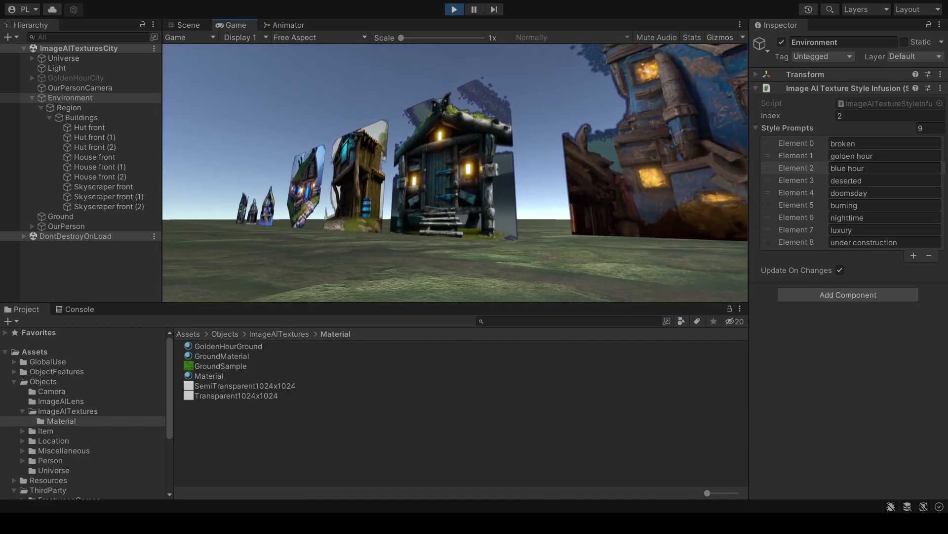
key("a")
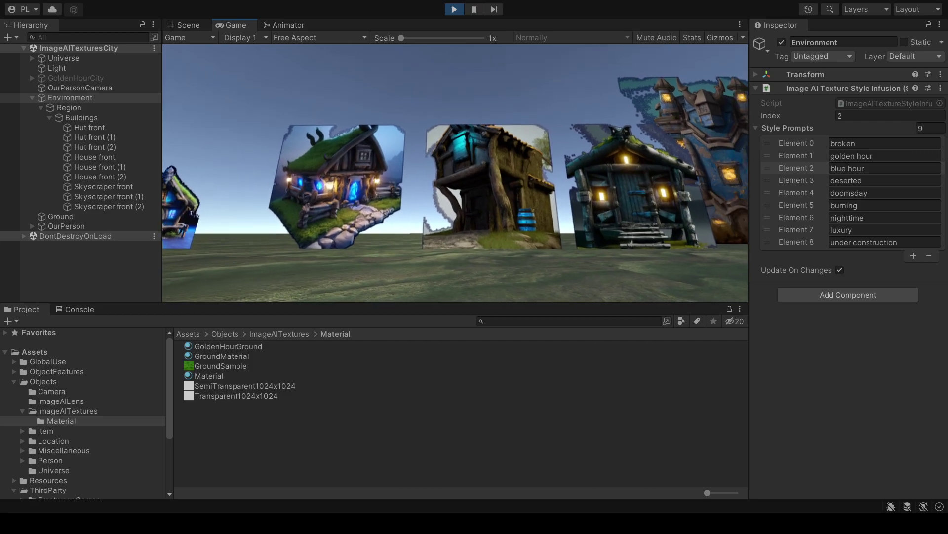
key("d")
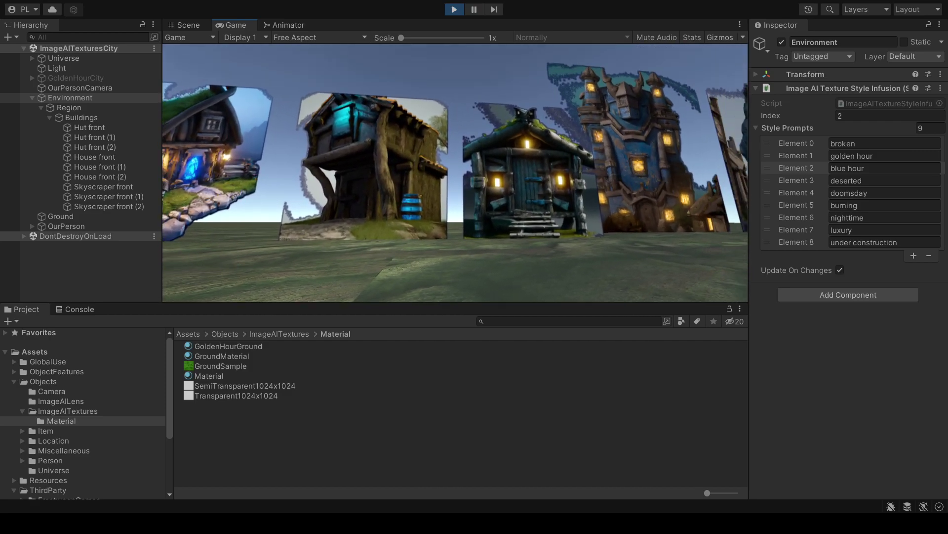
key("d")
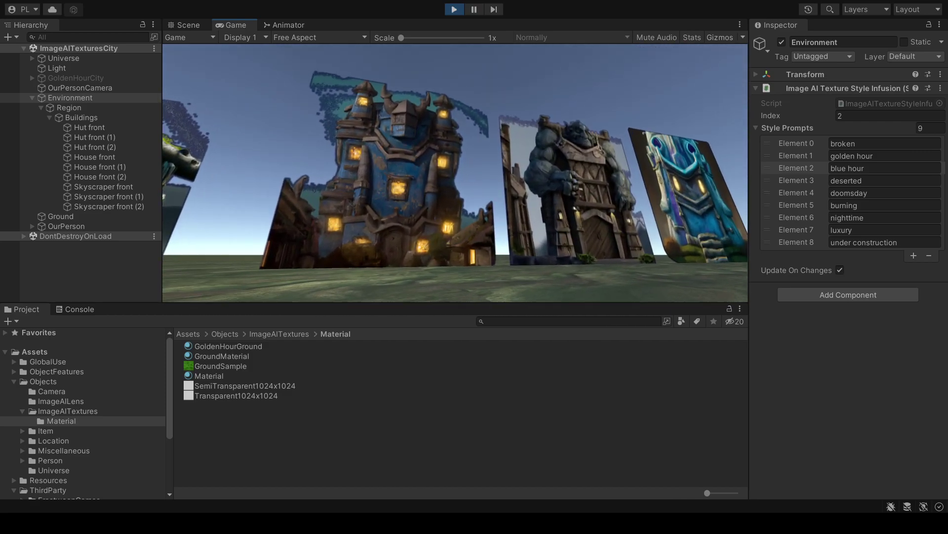
Inspect the Image AI Texture settings of the first Skyscraper front object, including its prompt and background removal options.
key("Escape")
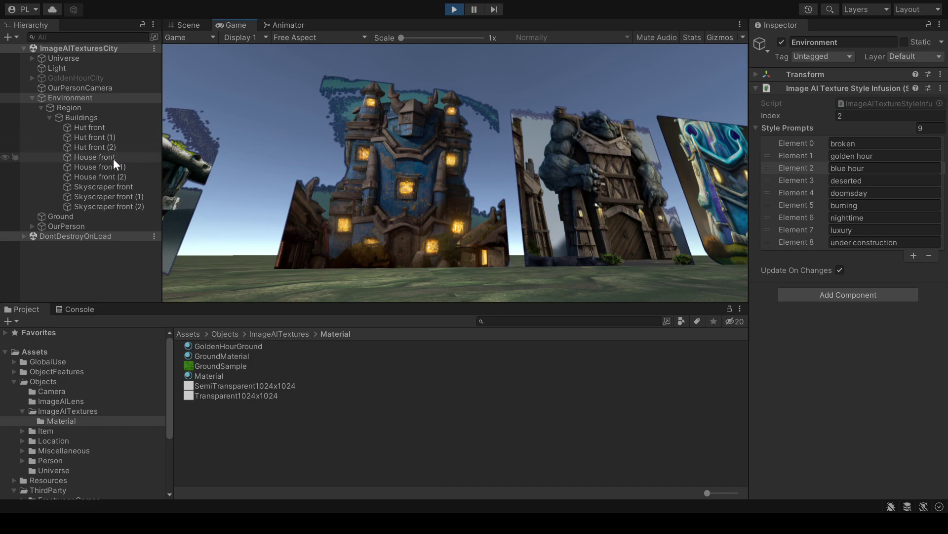
left_click(119, 185)
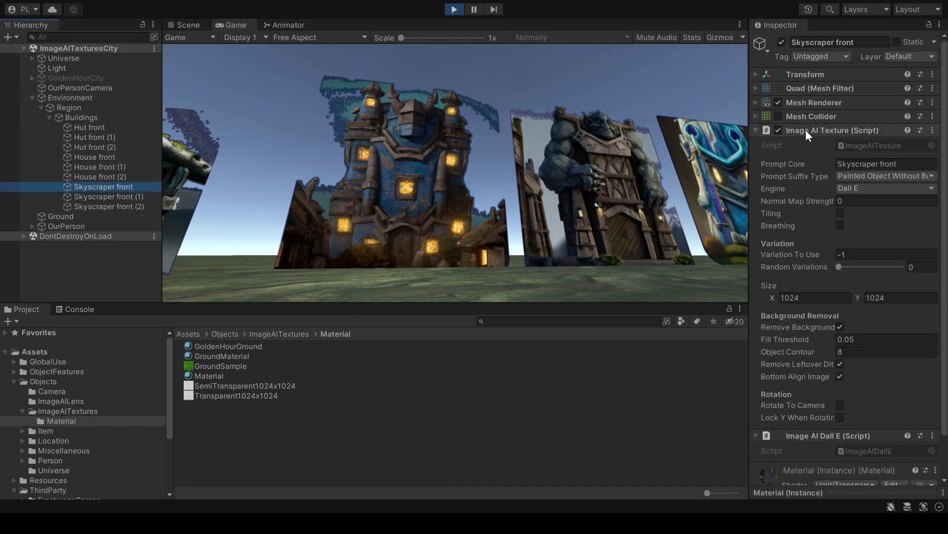
scroll(792, 322, "down", 2)
scroll(792, 322, "up", 2)
Return control to the running scene and view the blue hour skyscrapers and neighbouring houses up close.
left_click(483, 180)
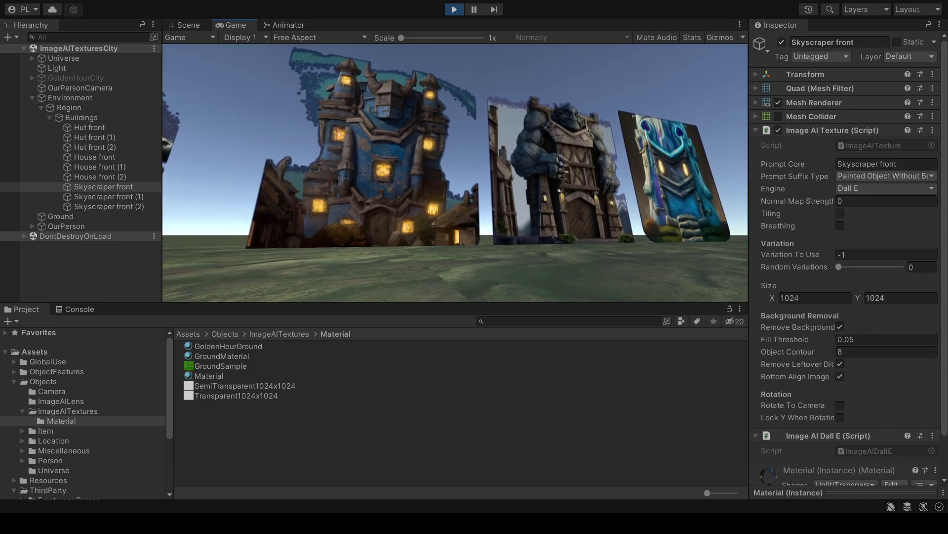
key("w")
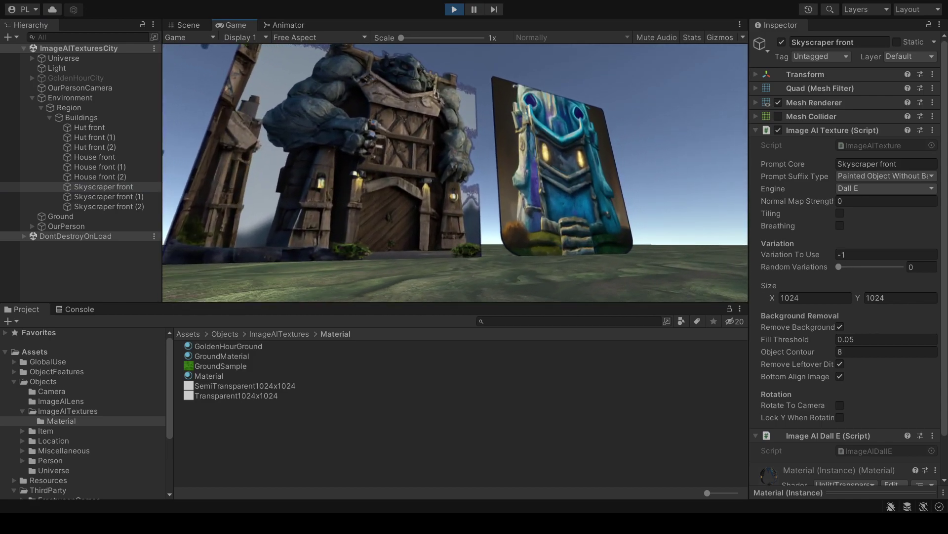
key("w")
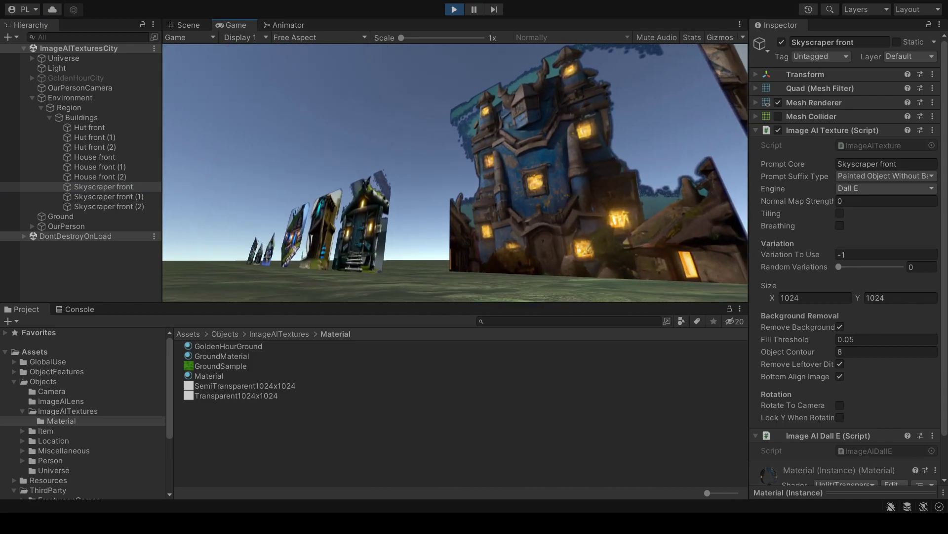
key("w")
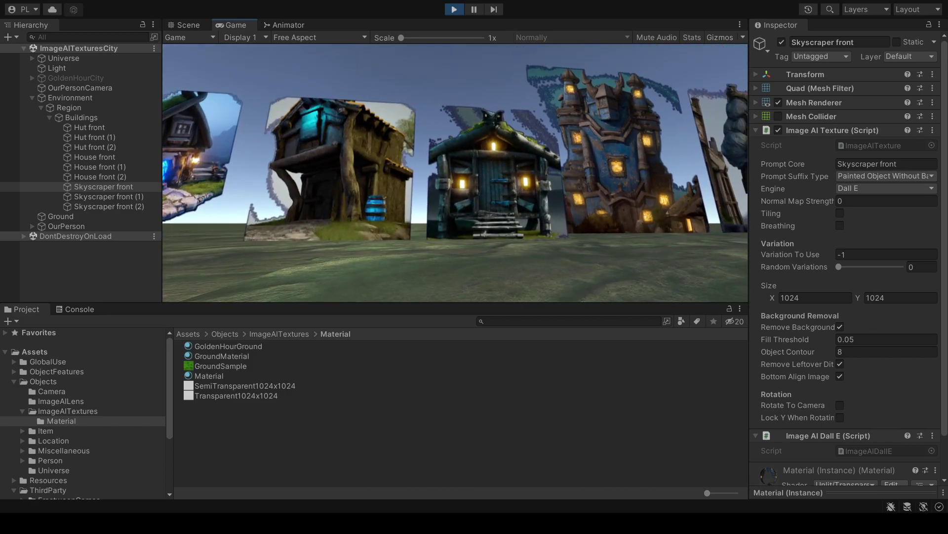
Set the Environment's style index to -1 to remove the blue hour style, and turn off its Update On Changes option.
key("Escape")
left_click(96, 97)
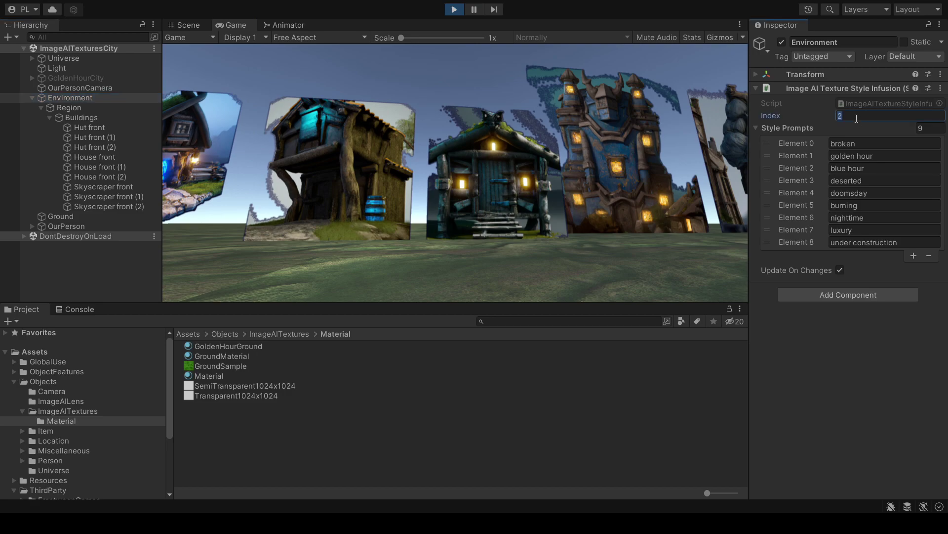
type("-1")
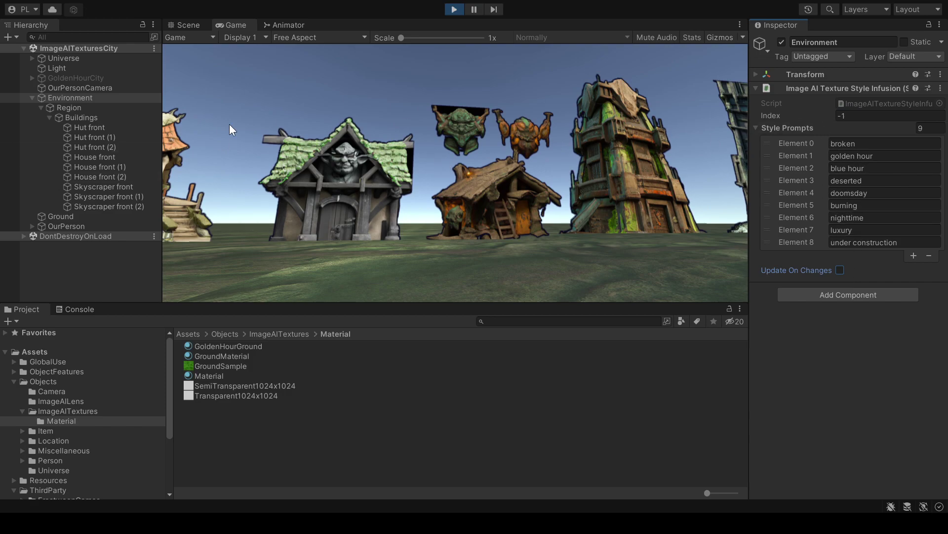
Set the Region's style index to 4 to apply the digital metaverse style, and walk along the buildings to view them.
left_click(91, 109)
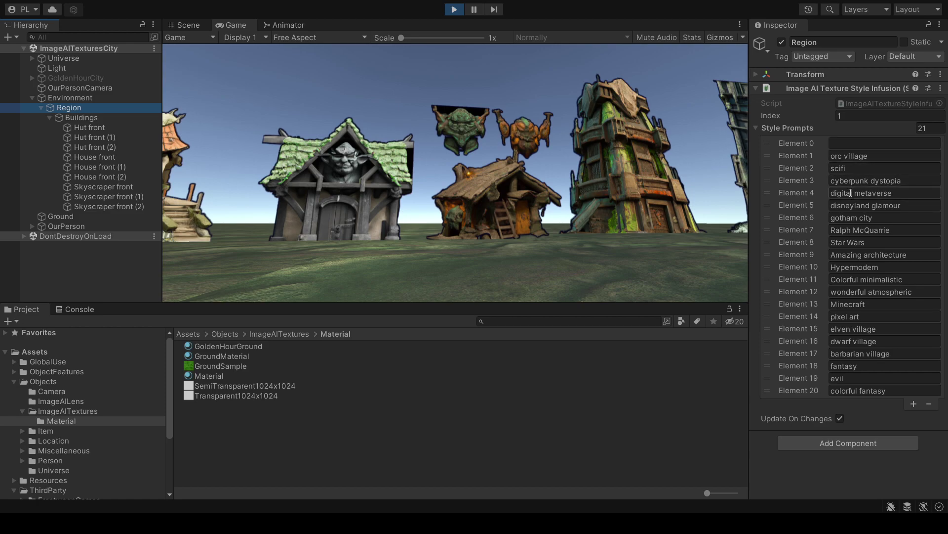
type("4")
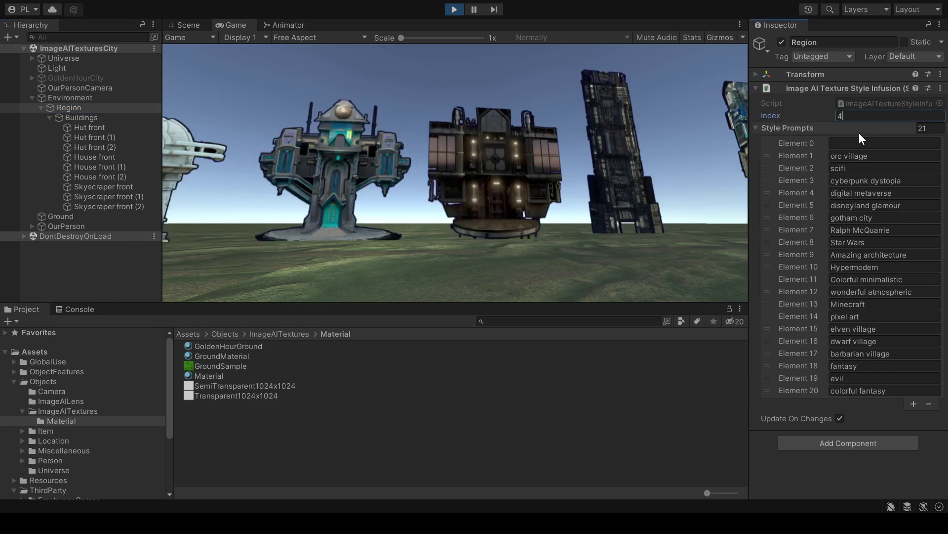
left_click(664, 251)
key("w")
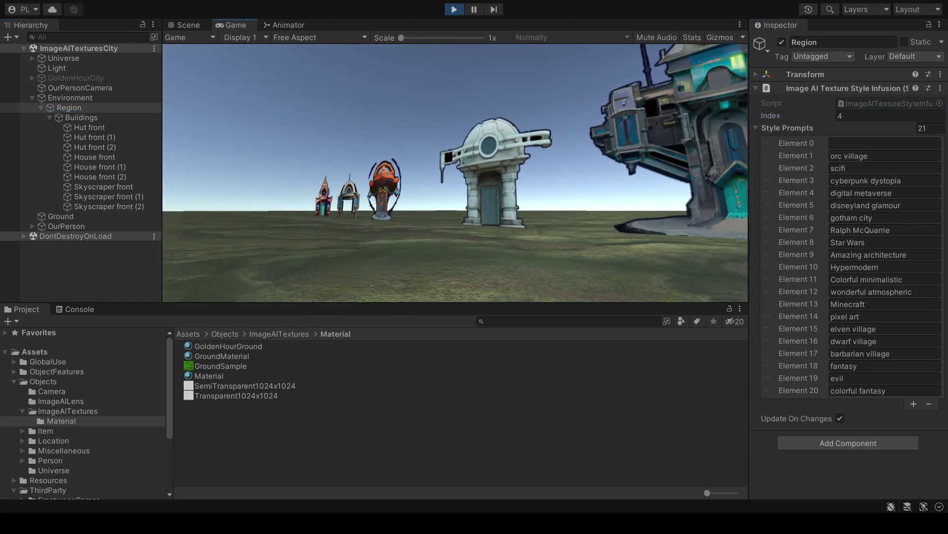
key("w")
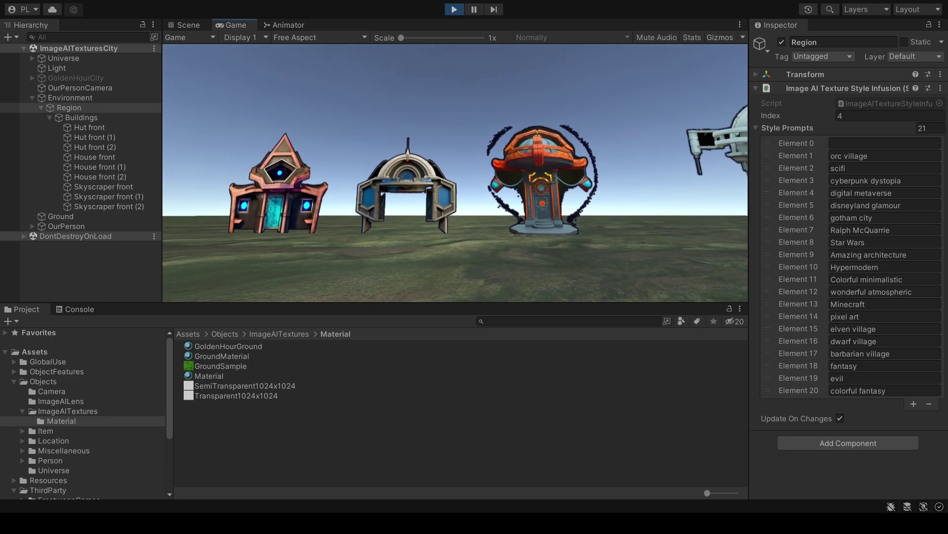
key("w")
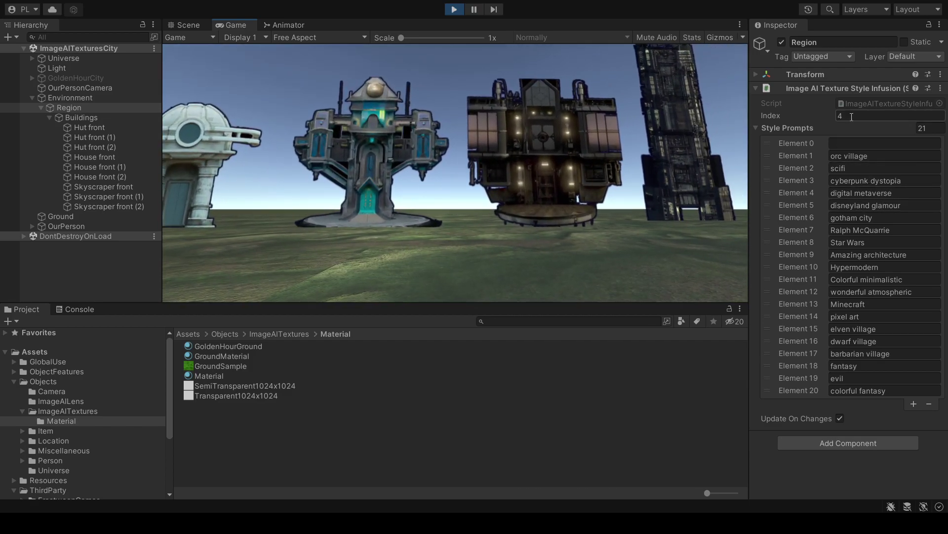
Set the Region's style index to 5 to view the disneyland glamour city, and set it to 6 for gotham city.
type("5")
left_click(590, 259)
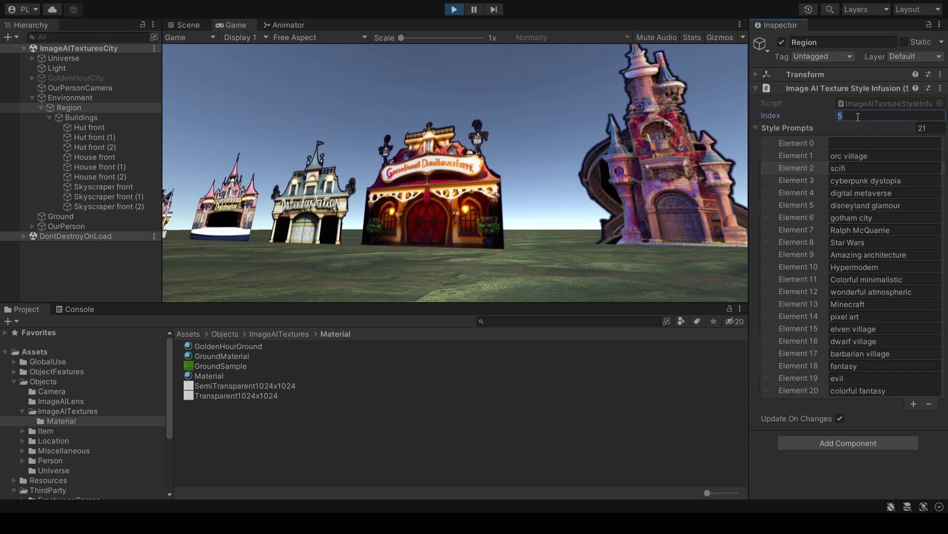
type("6")
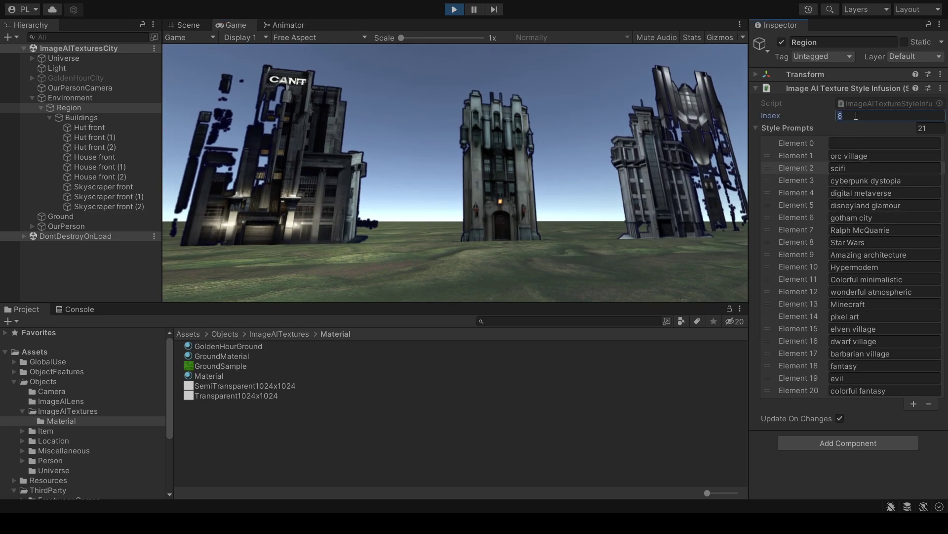
Set the Region's style index to 7 to apply the Ralph McQuarrie style, and walk along the buildings to view them.
type("7")
left_click(678, 225)
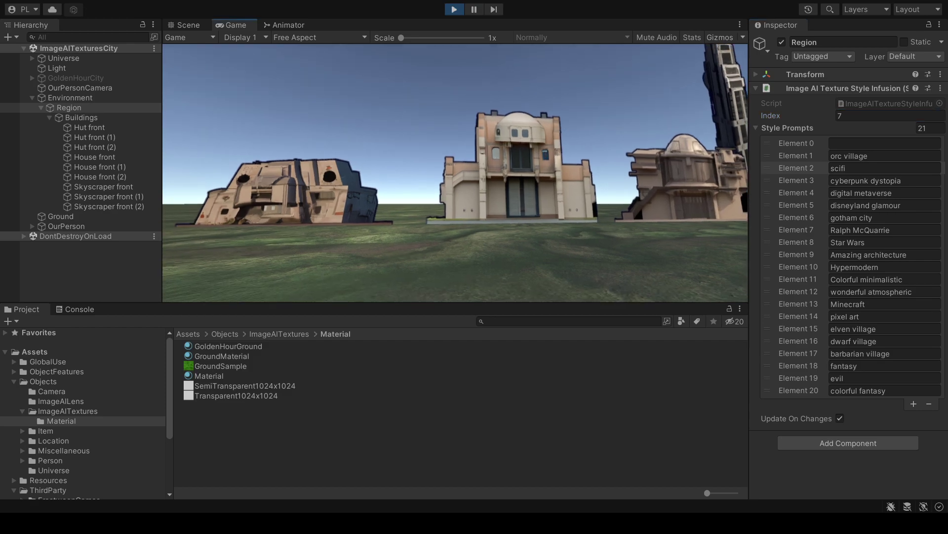
key("a")
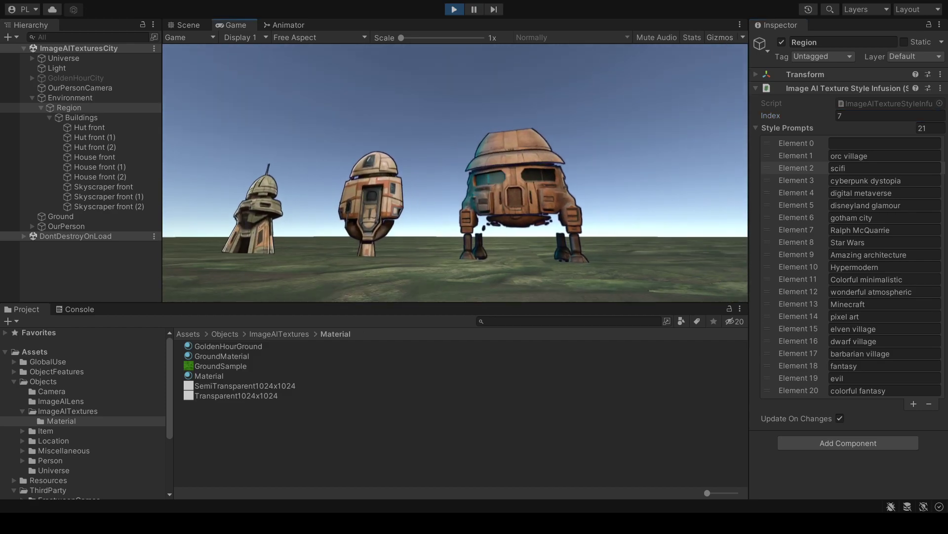
key("w")
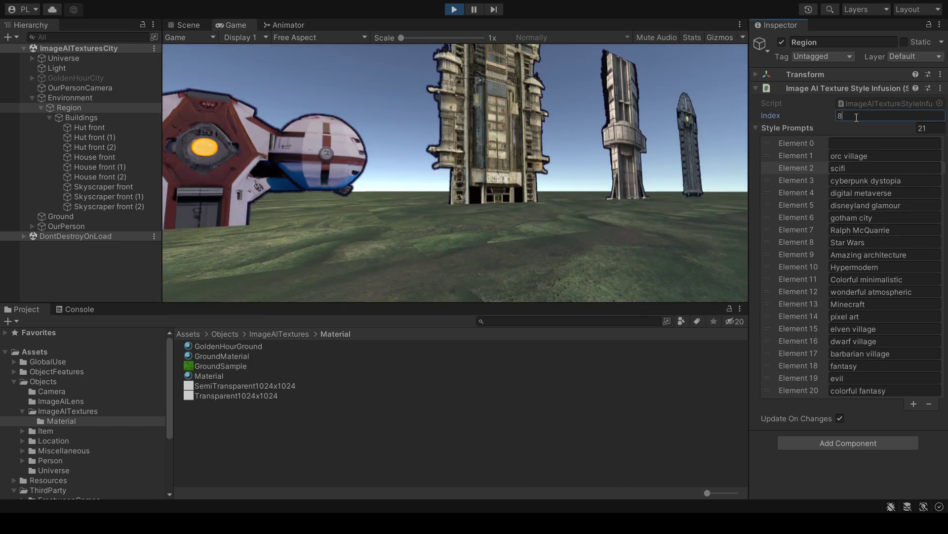
Set the Region's style index to 8 to apply the Star Wars style, and walk among the skyscrapers, houses and huts to view them.
left_click(675, 190)
key("w")
key("w")
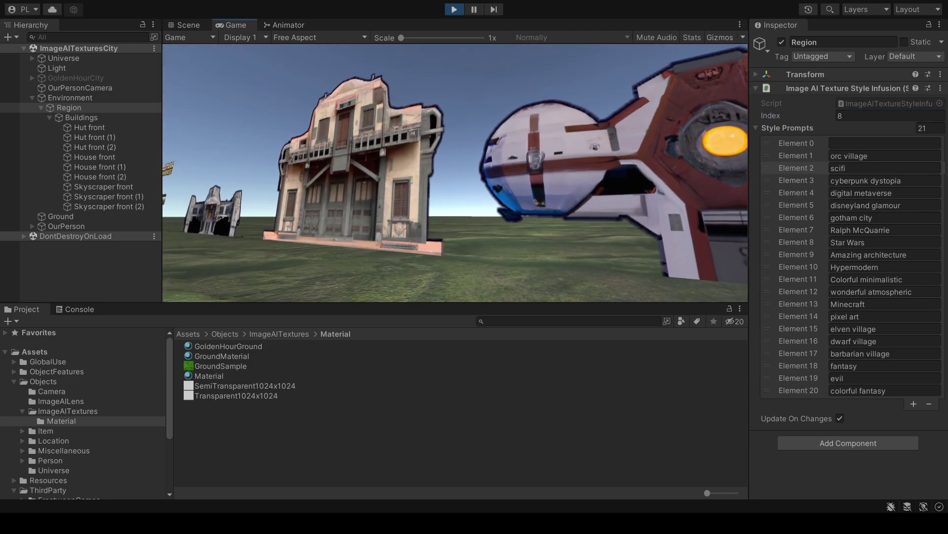
key("a")
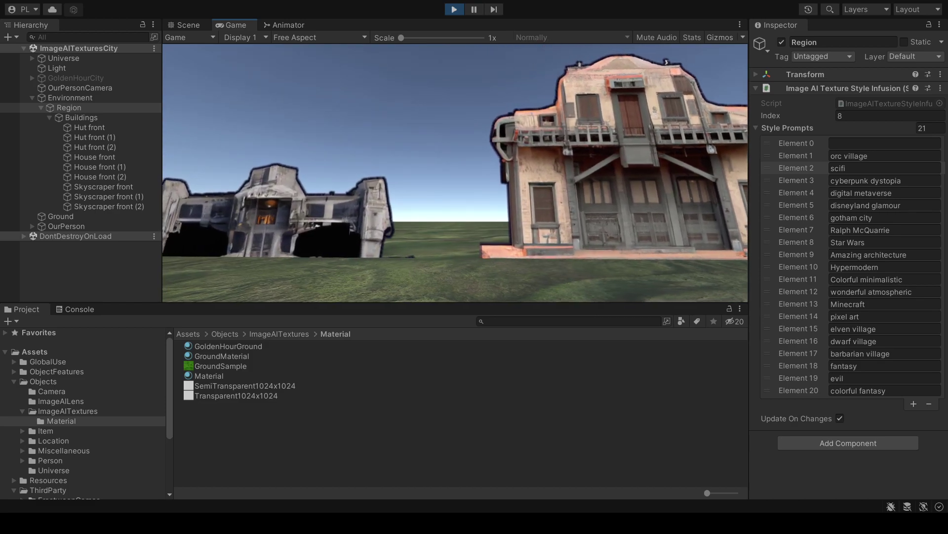
key("w")
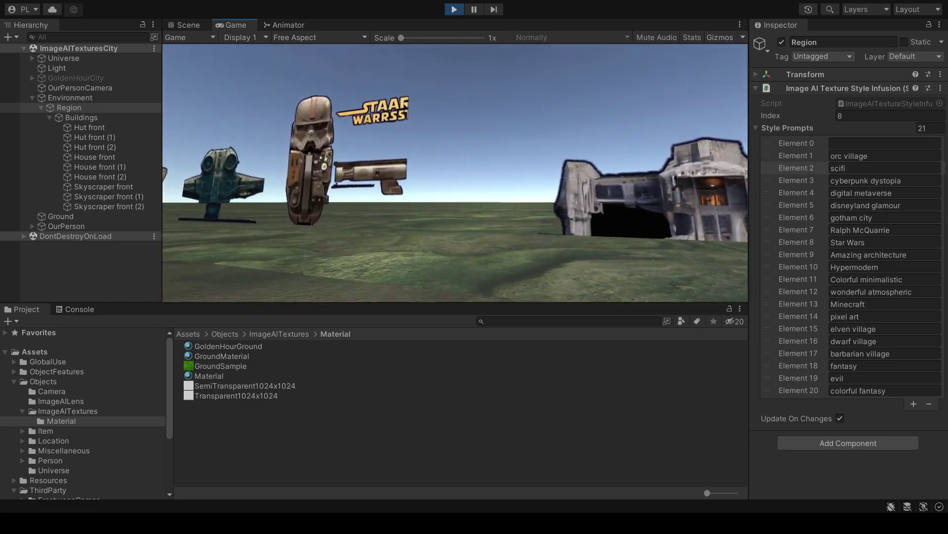
key("w")
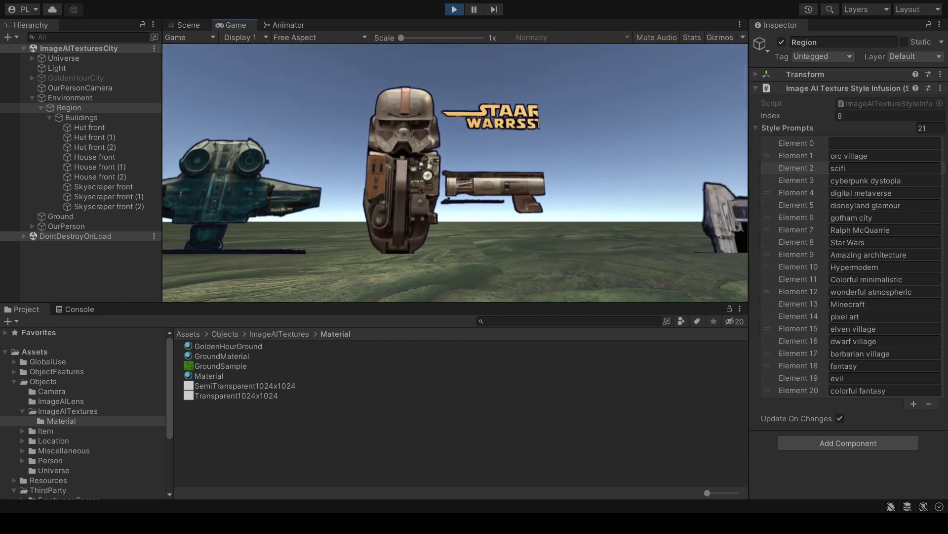
key("a")
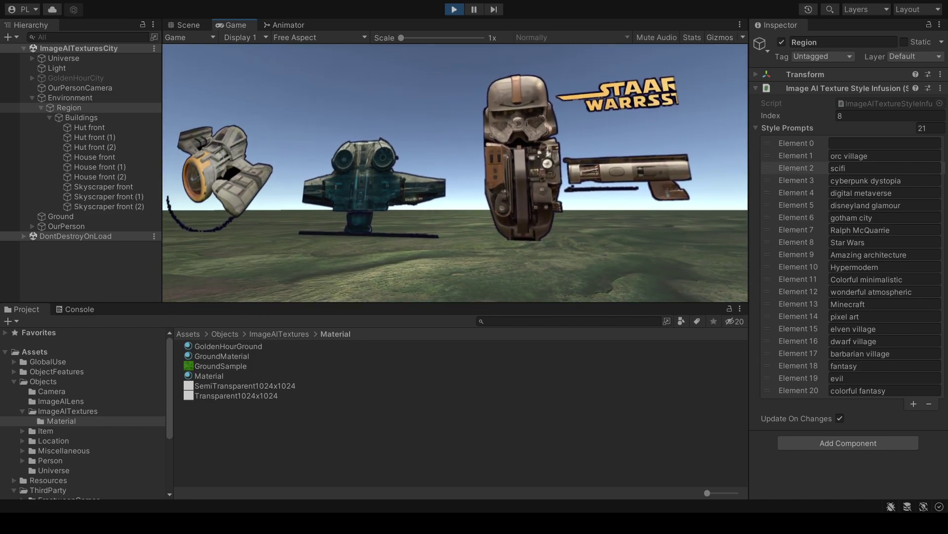
key("d")
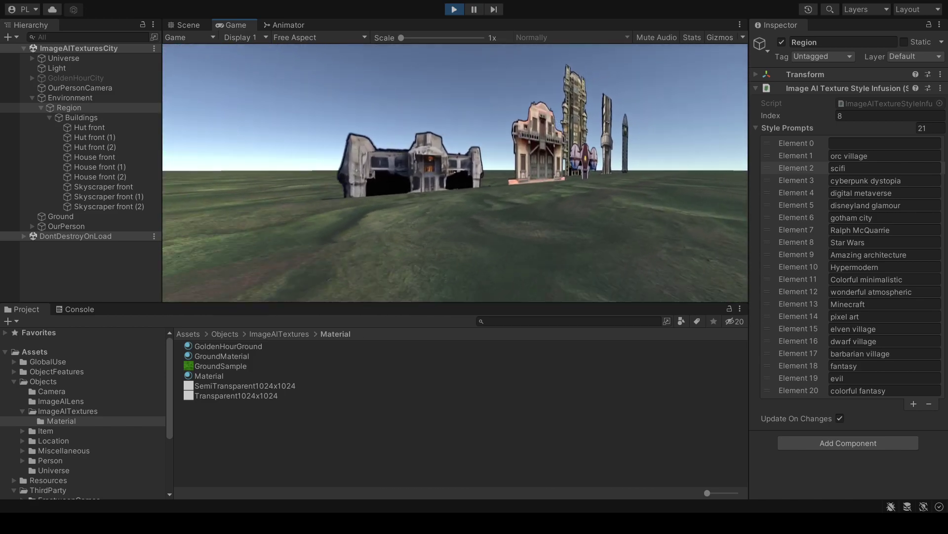
key("w")
key("s")
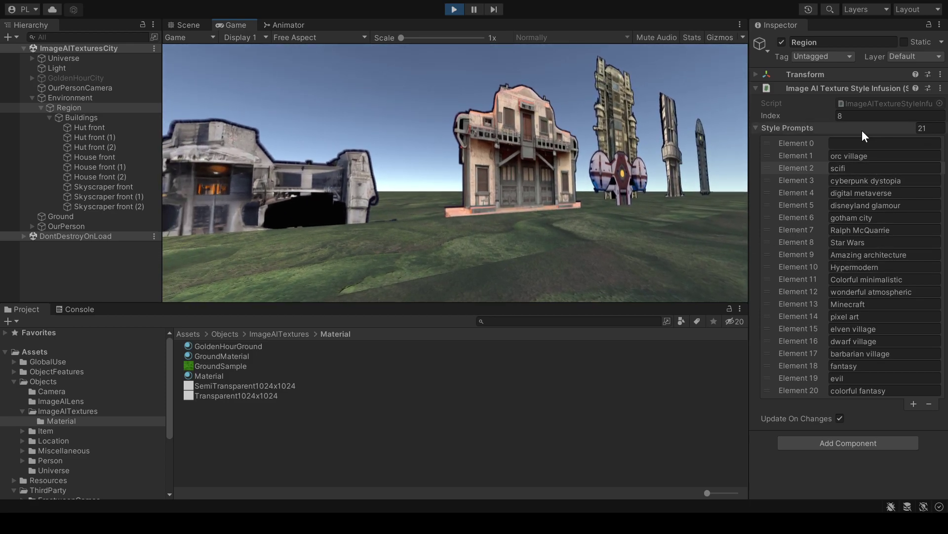
Set the Region's style index to 9 to apply the Amazing architecture style, and walk up to the huts to view them closely.
type("9")
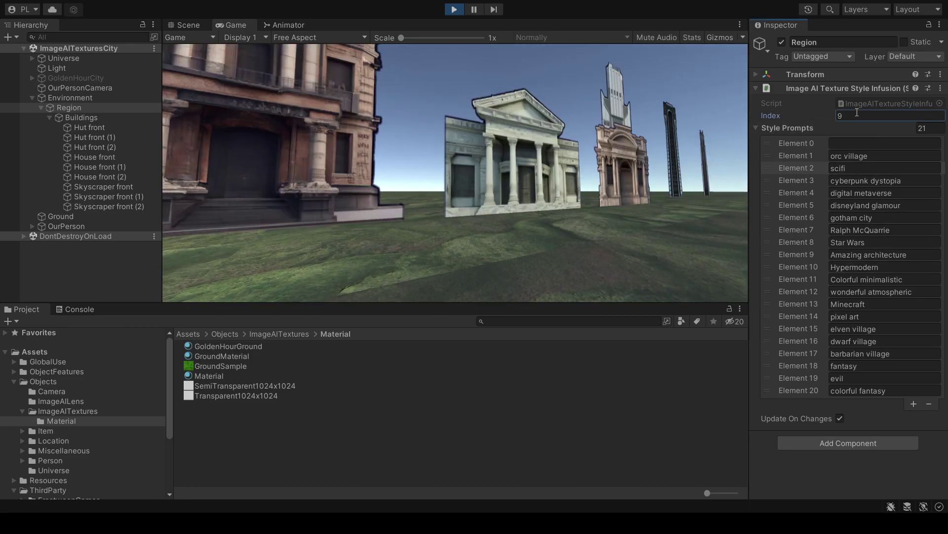
left_click(676, 191)
key("w")
key("w")
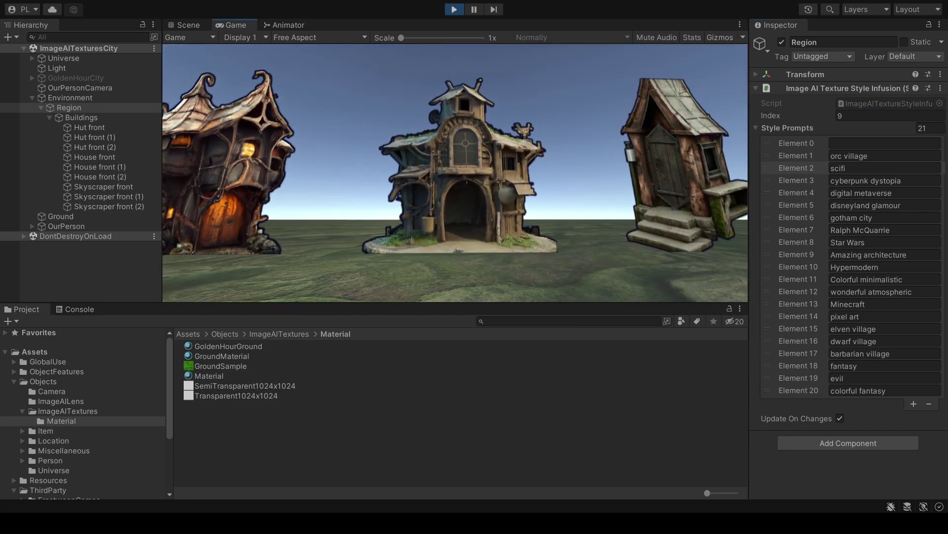
key("w")
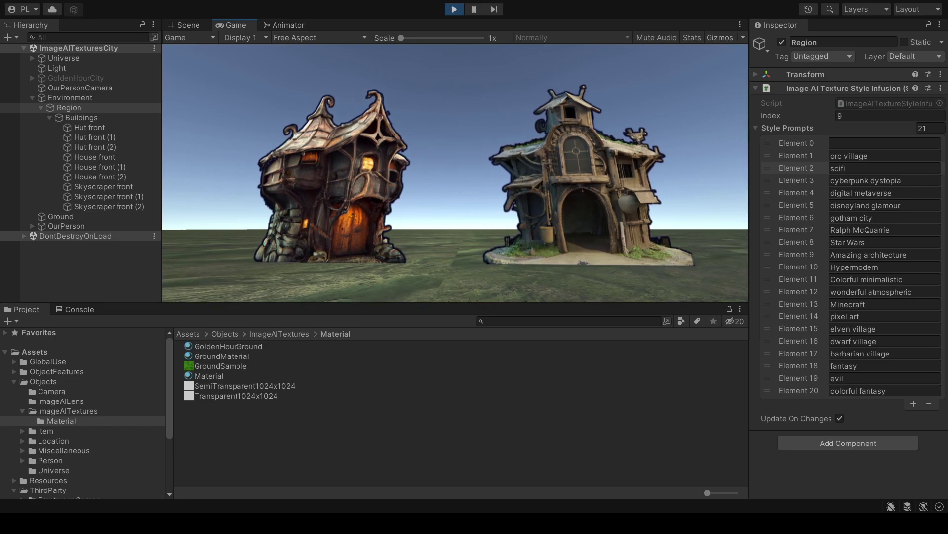
key("w")
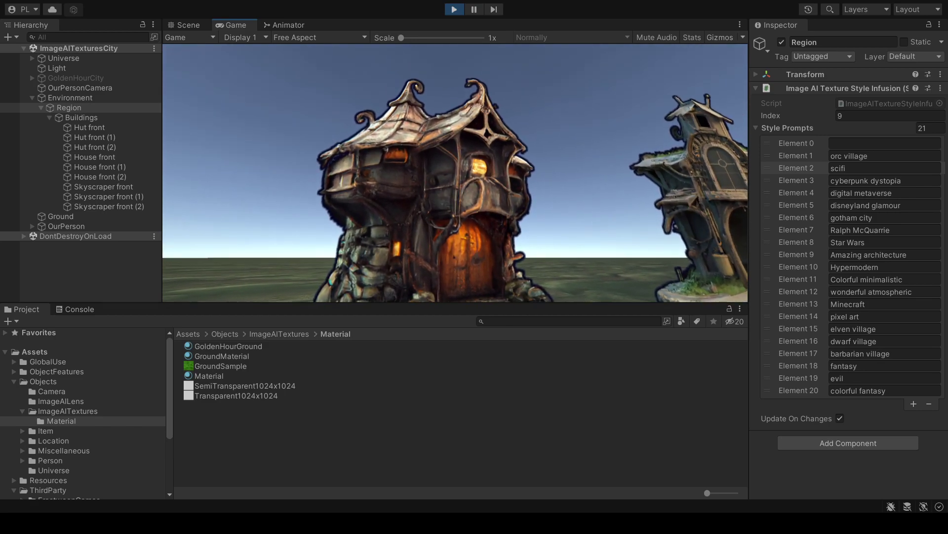
key("w")
key("s")
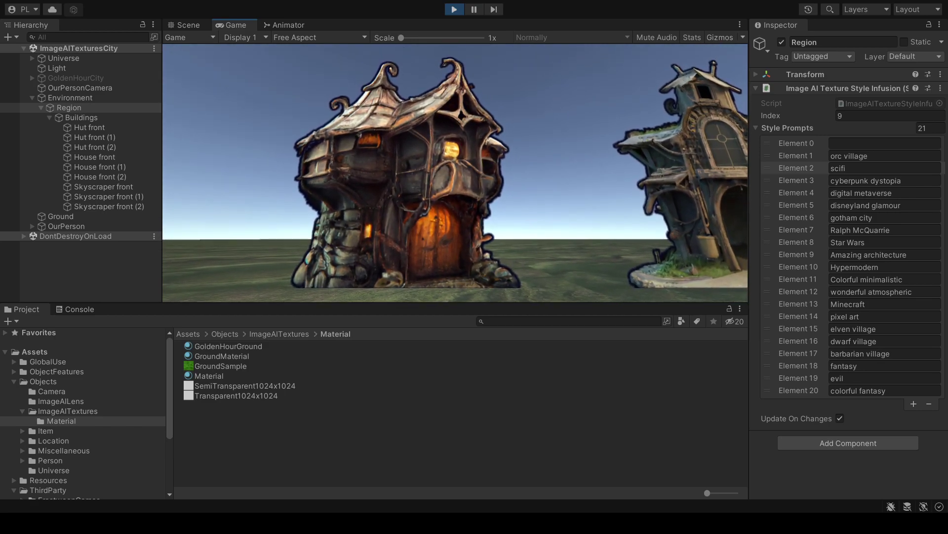
key("w")
key("a")
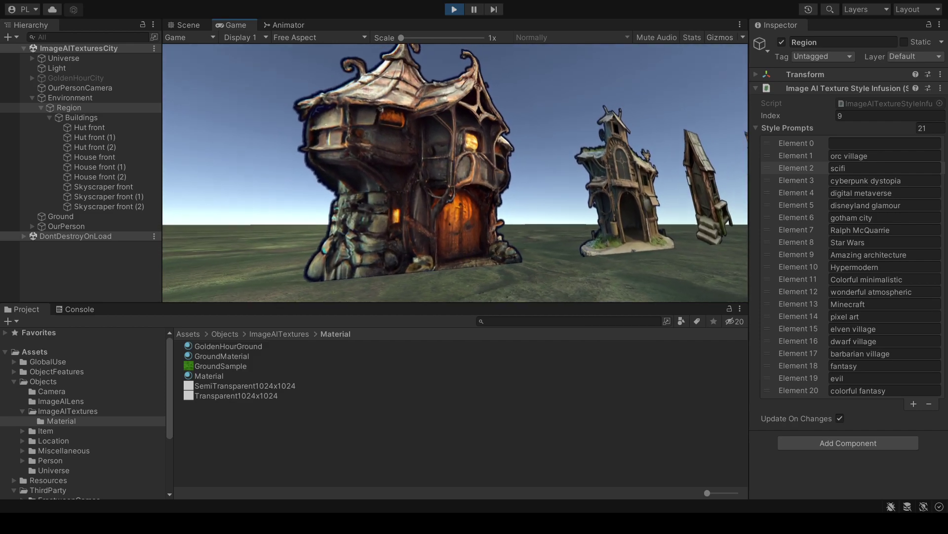
Walk past the huts and houses to the skyscrapers to view them in the Amazing architecture style.
key("d")
key("d")
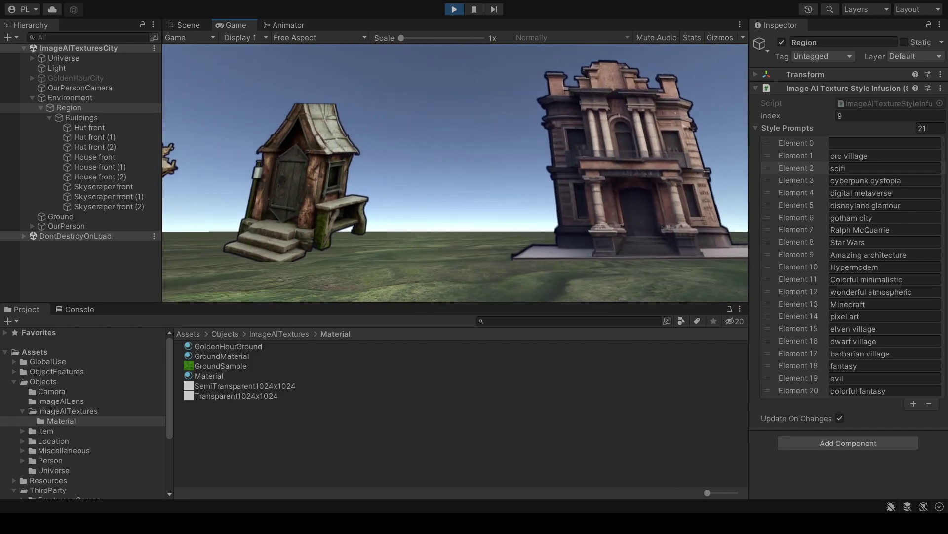
key("d")
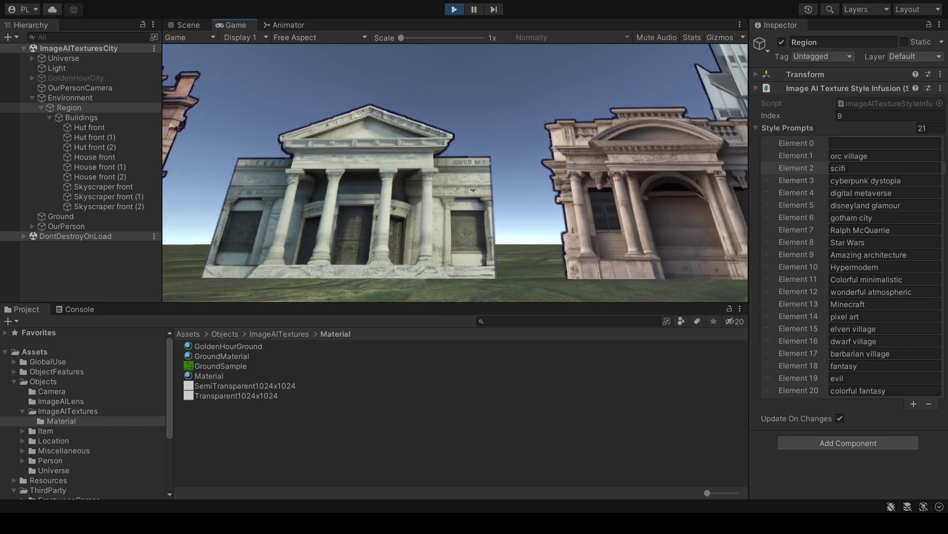
key("d")
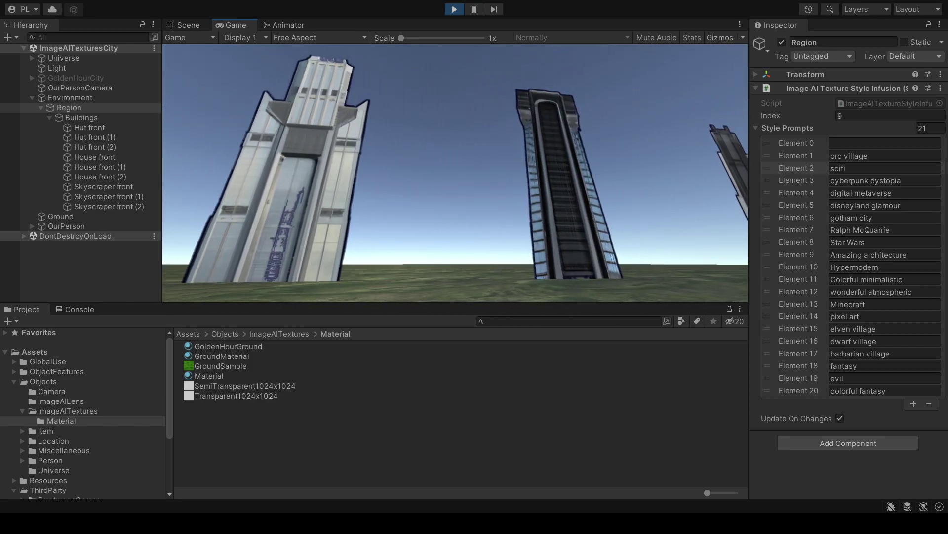
key("w")
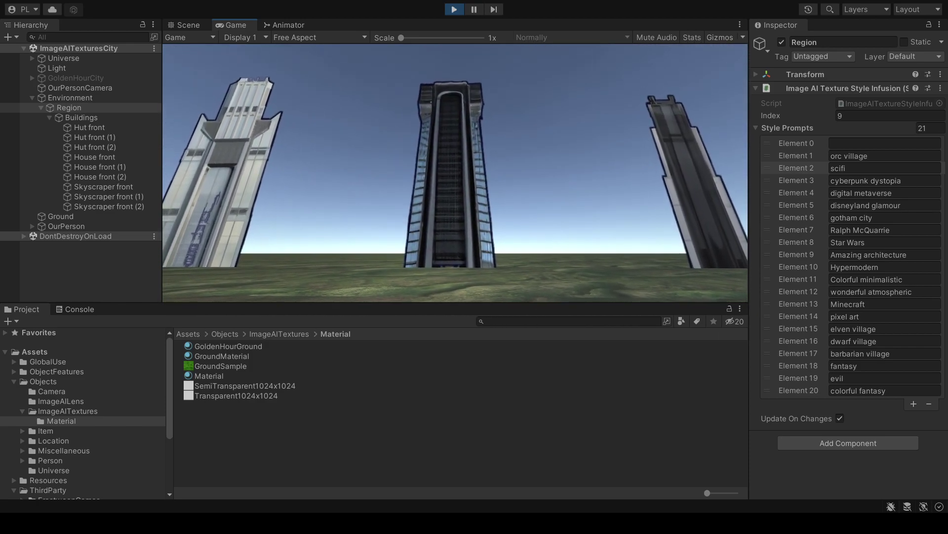
key("a")
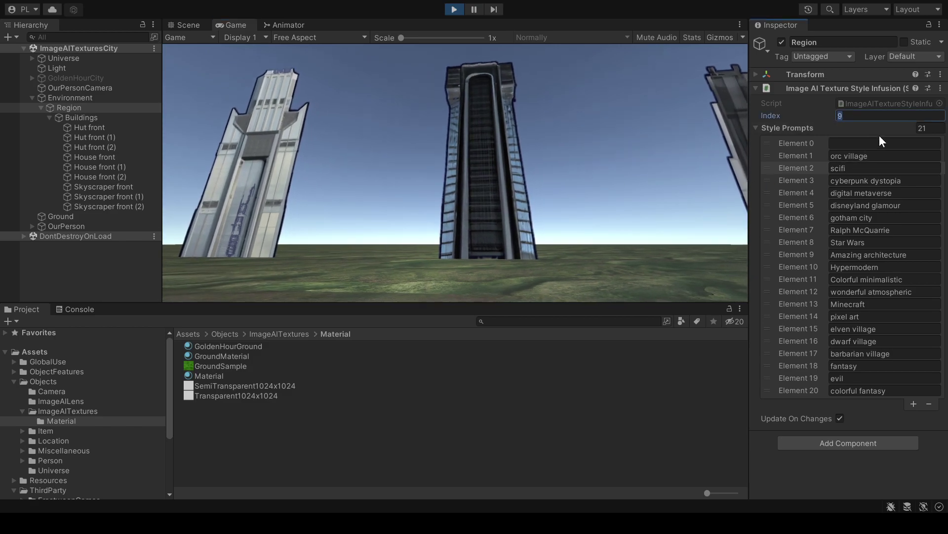
Set the Region's style index to 10 to apply the Hypermodern style, and walk up to the houses to view them closely.
type("10")
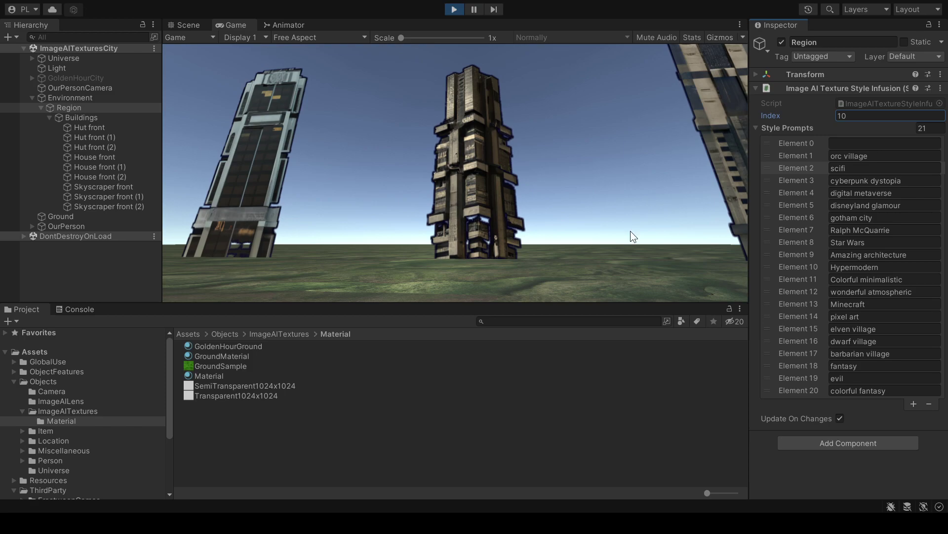
left_click(630, 230)
key("w")
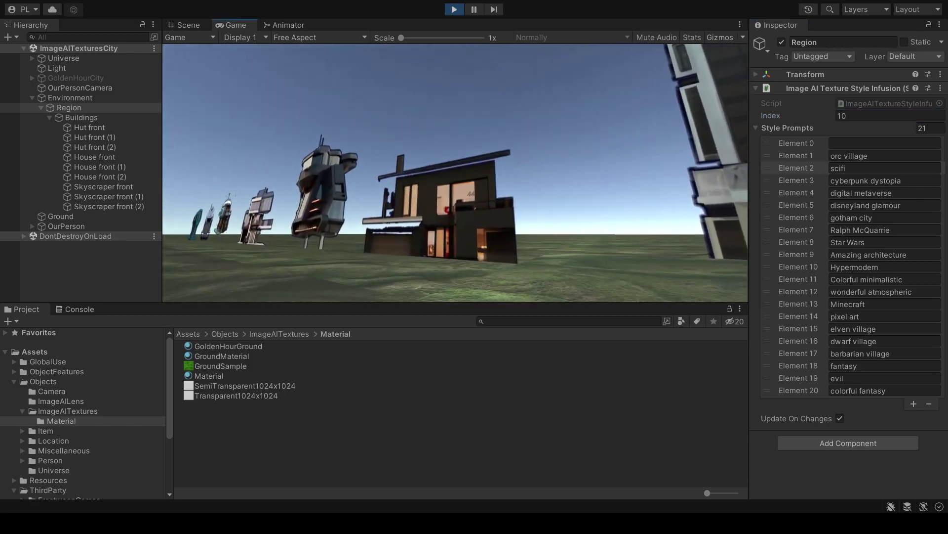
key("w")
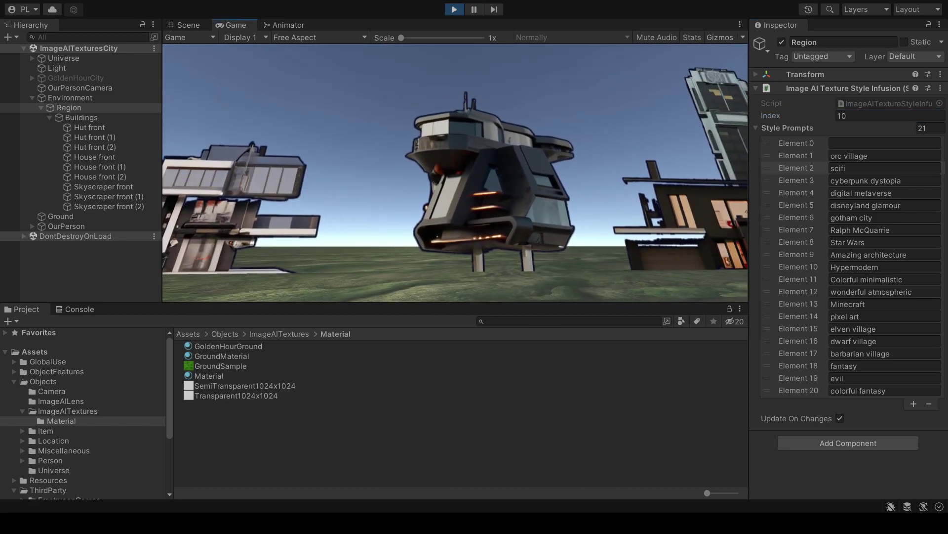
key("w")
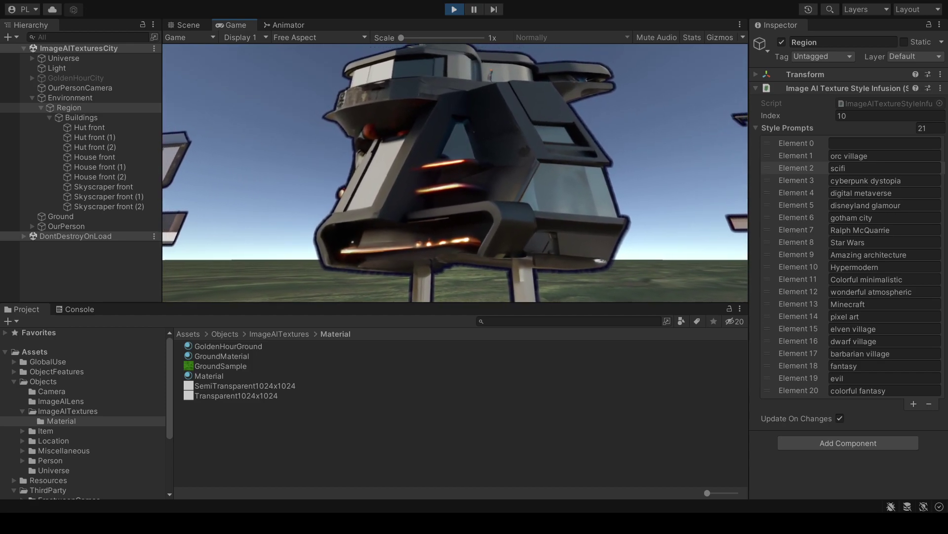
key("s")
key("w")
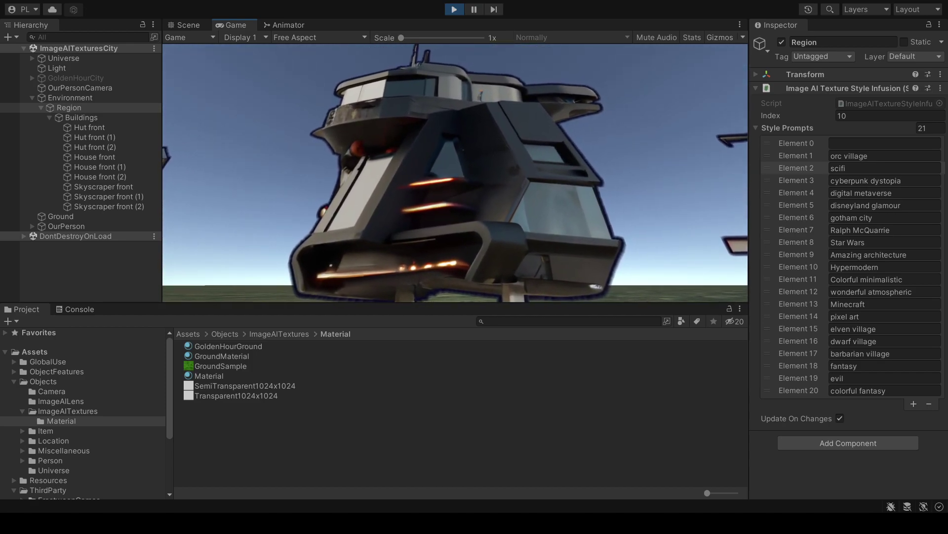
key("s")
key("w")
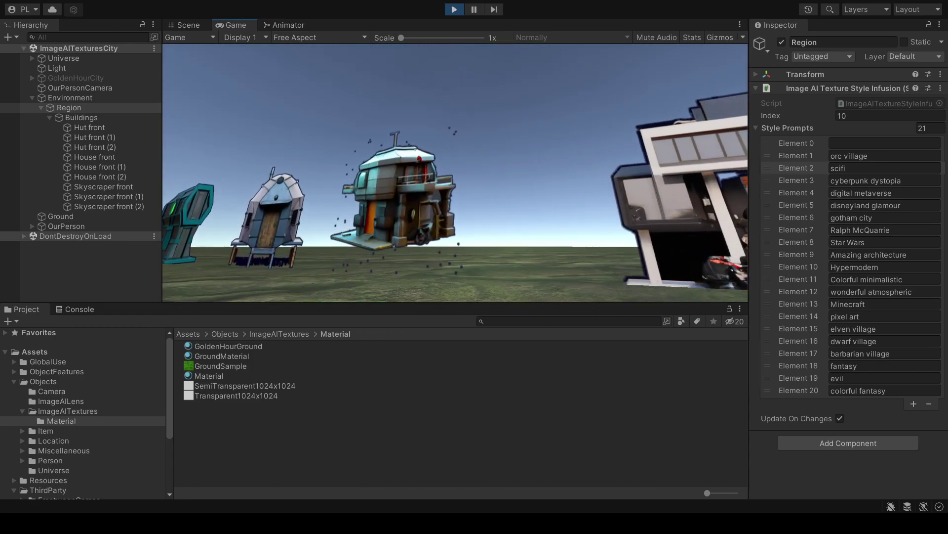
Walk toward the Hypermodern huts to view them, and return to the houses and skyscrapers.
key("w")
key("s")
key("w")
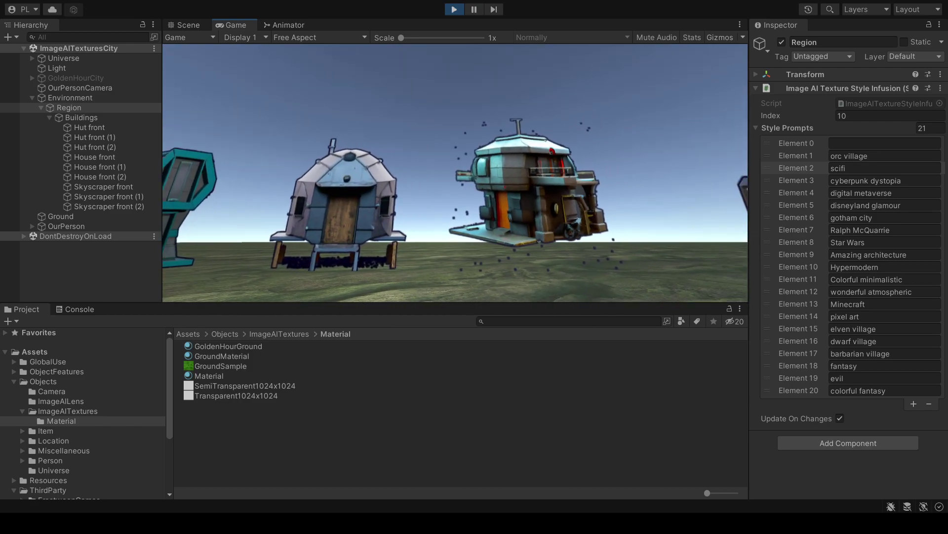
key("w")
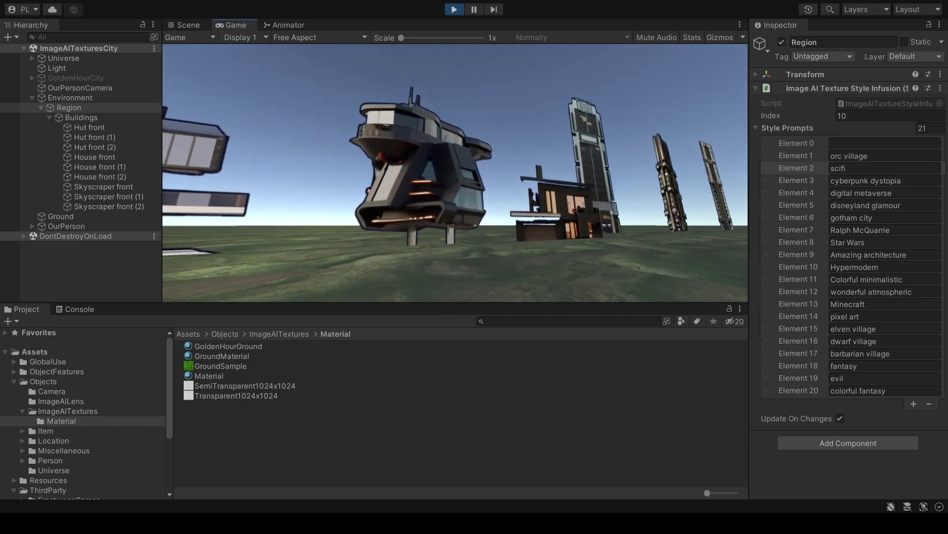
key("w")
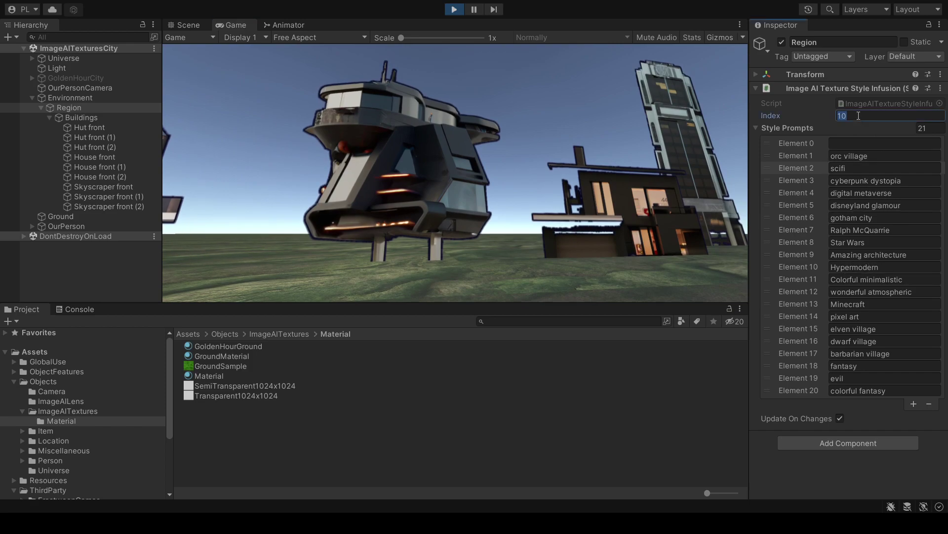
Set the Region's style index to 11 to apply the Colorful minimalistic style, and walk along the houses to view them.
type("11")
left_click(628, 223)
key("w")
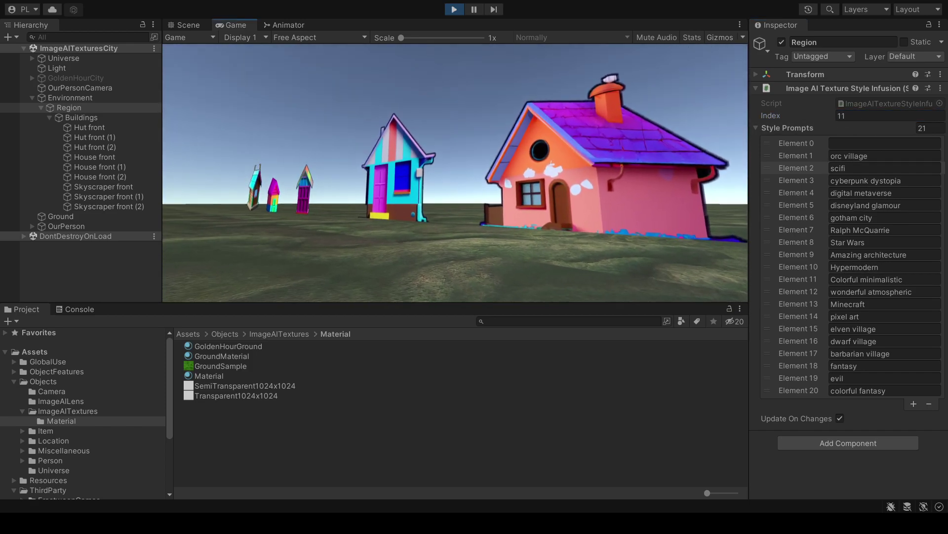
key("w")
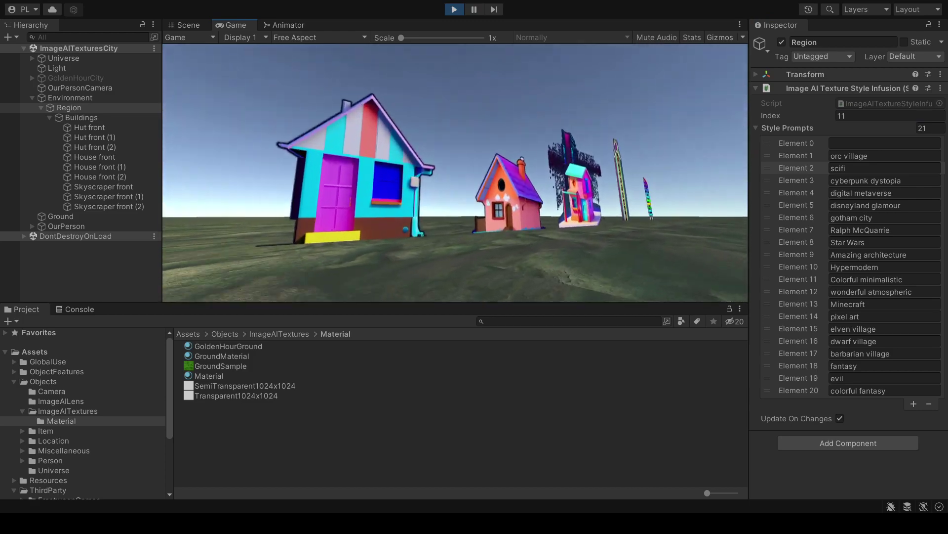
key("s")
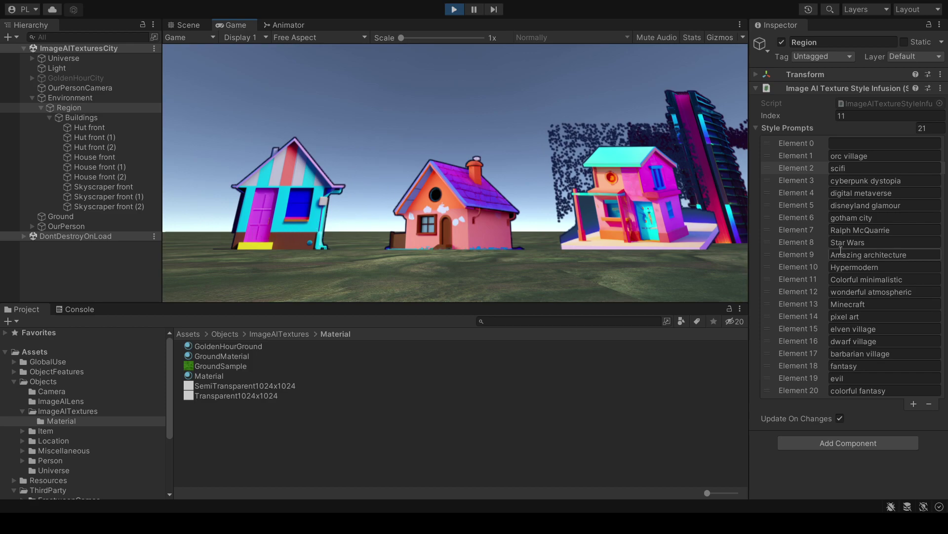
Walk back and forth between the Colorful minimalistic houses and huts to view their textures.
left_click(493, 220)
key("w")
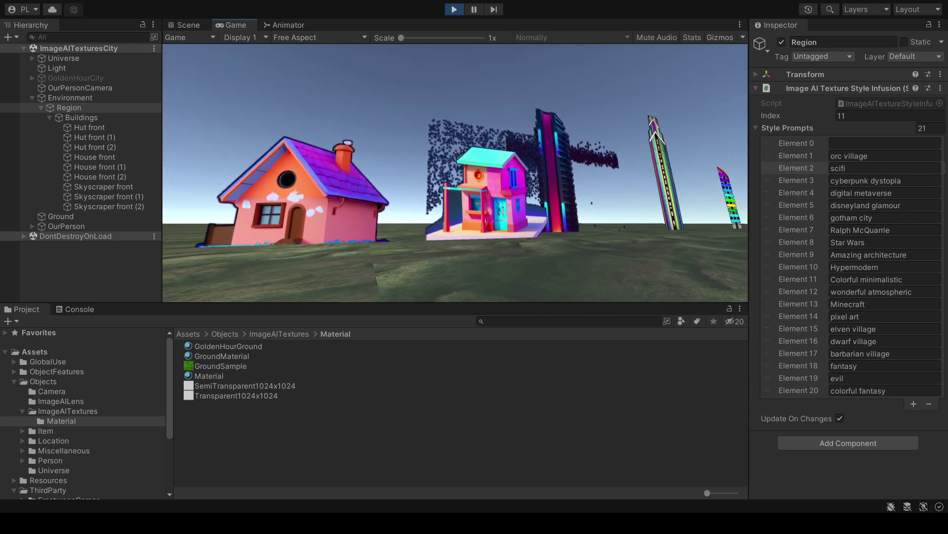
key("w")
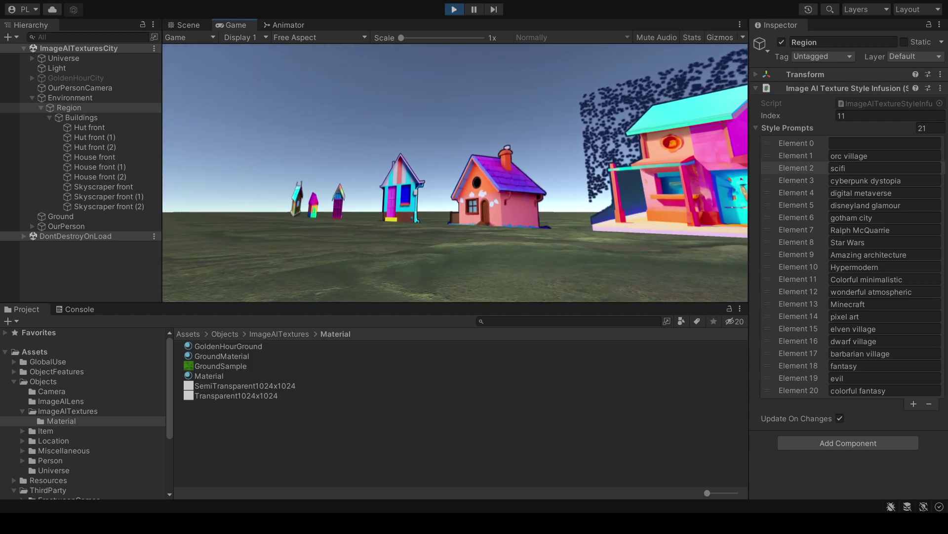
key("w")
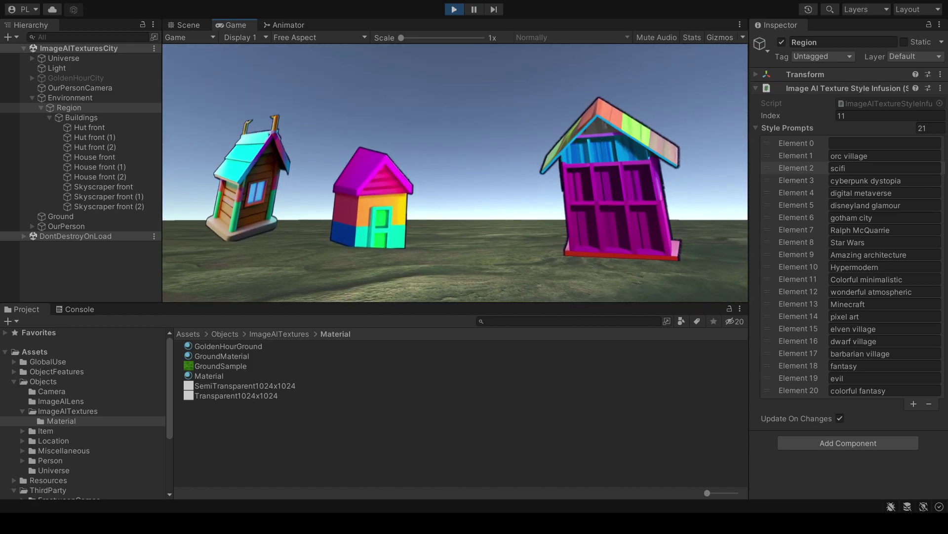
key("w")
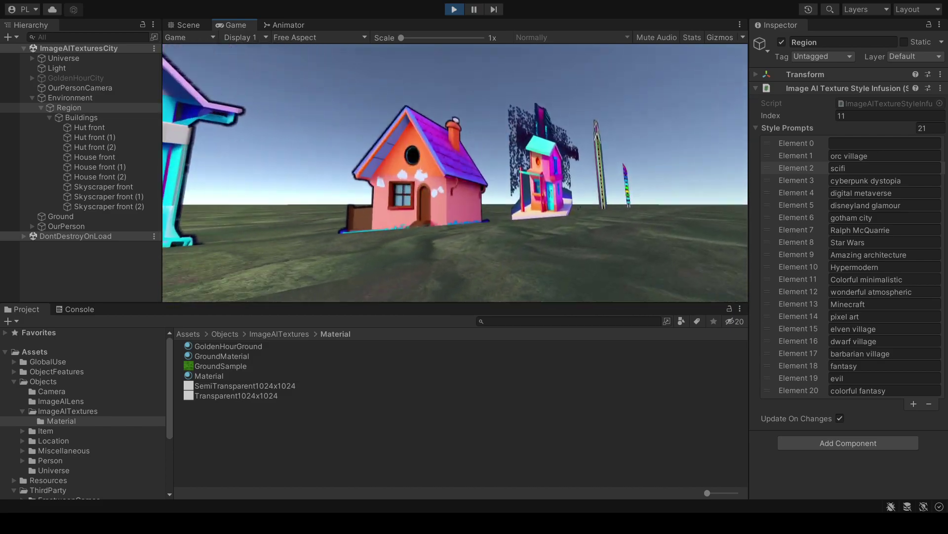
key("w")
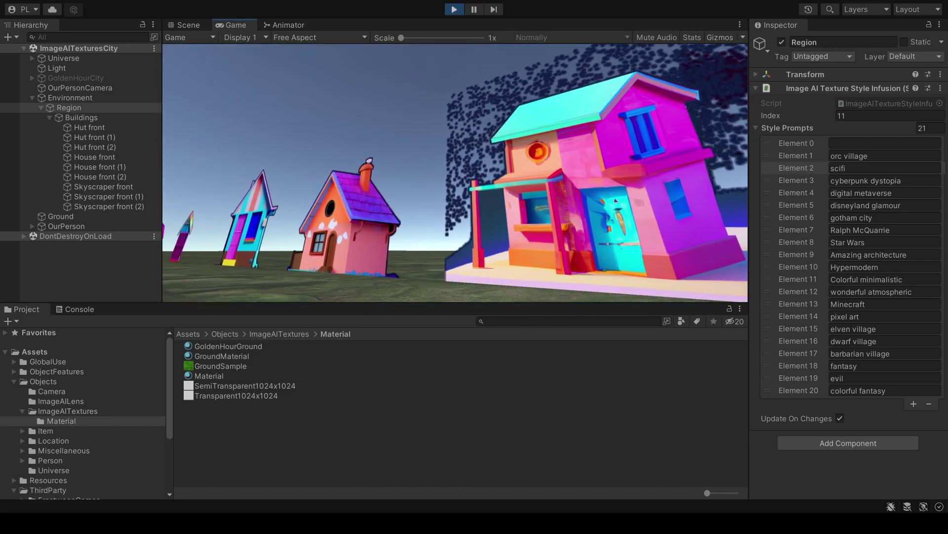
Release the game controls, select the Hut front object, and open its Prompt Suffix Type options.
key("Escape")
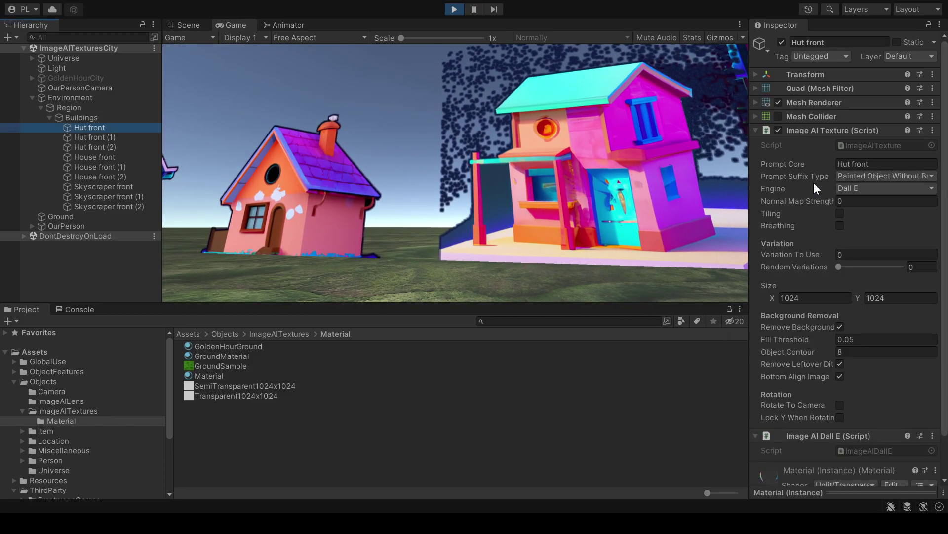
left_click(887, 175)
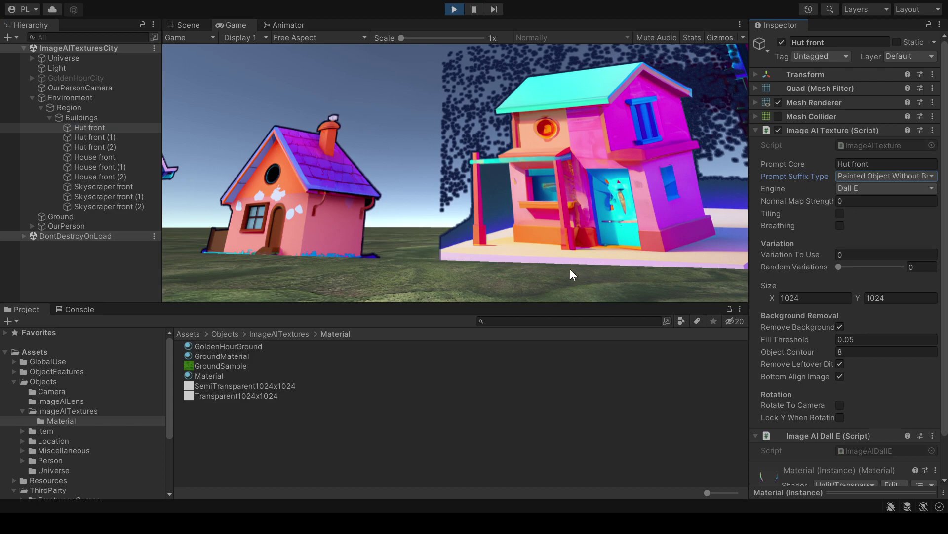
Walk to the Colorful minimalistic skyscrapers to view them, and return to the houses.
key("a")
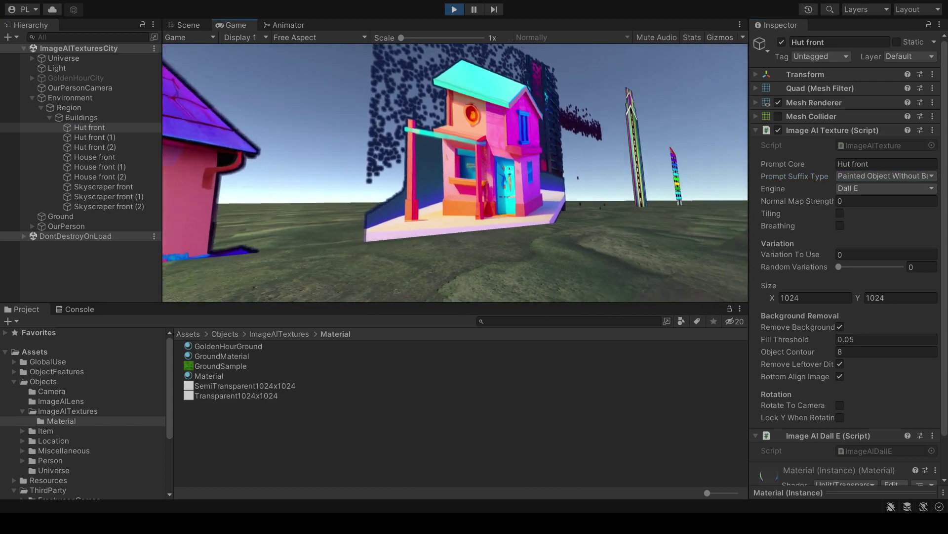
key("d")
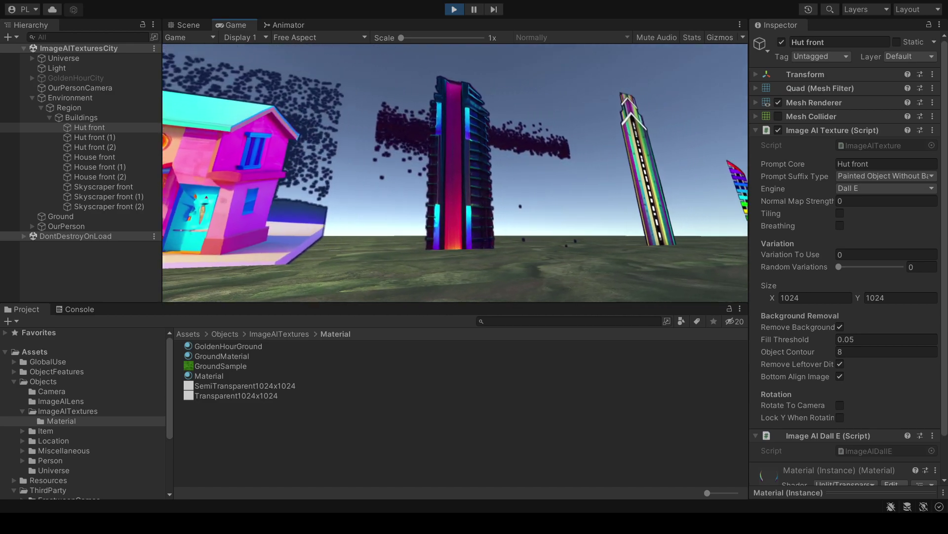
key("w")
key("a")
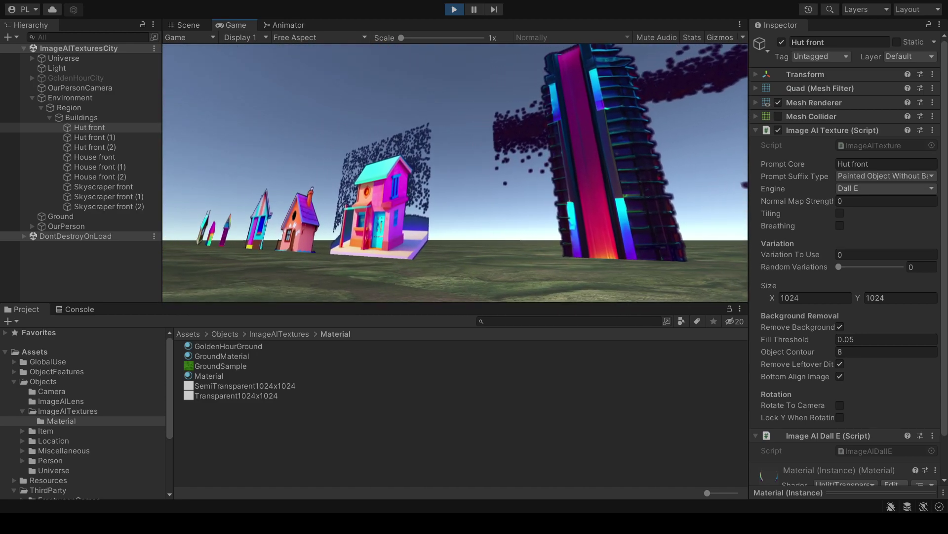
key("w")
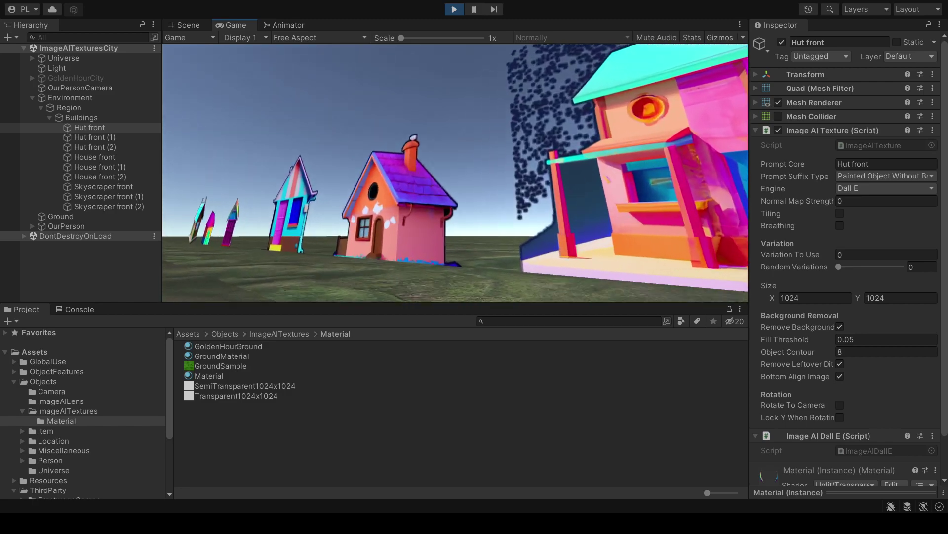
key("s")
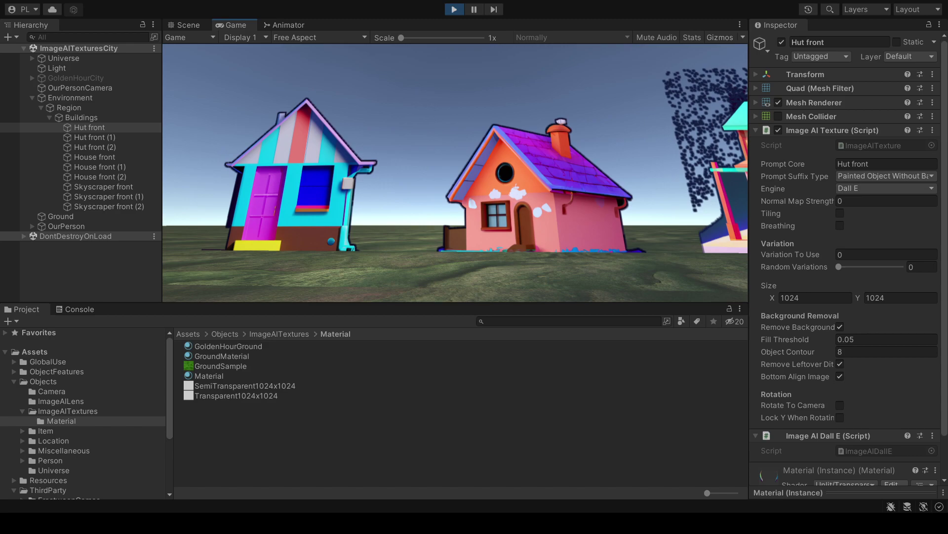
Walk along the row of Colorful minimalistic houses toward the huts, viewing the buildings from different angles.
key("Left")
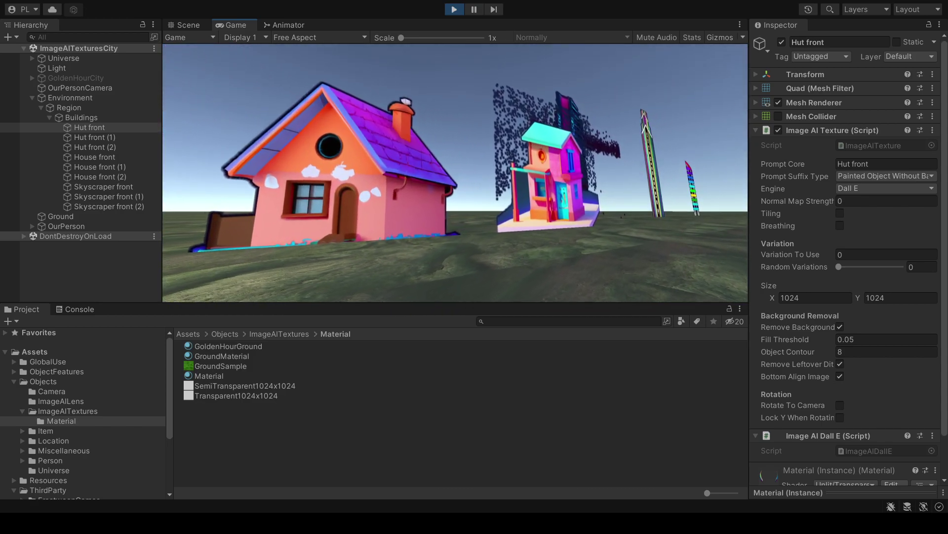
key("d")
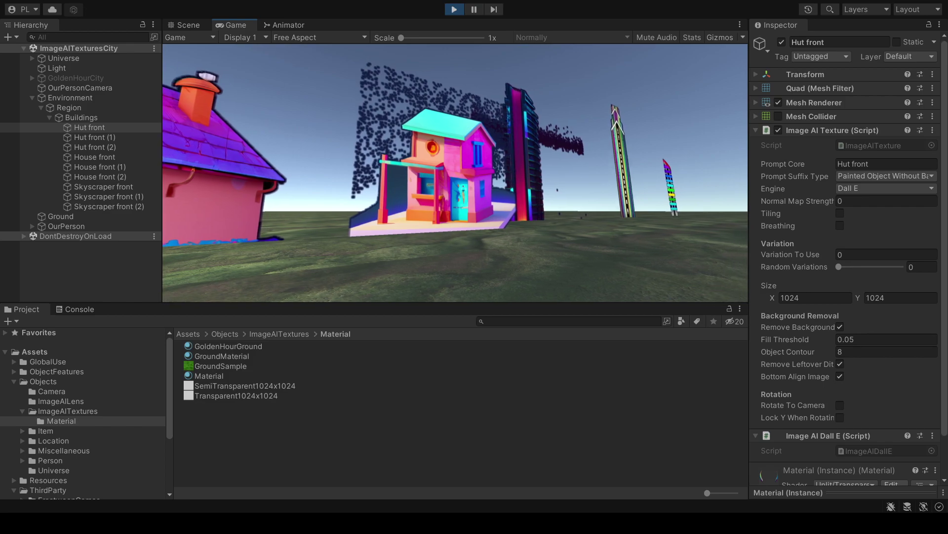
key("Right")
key("w")
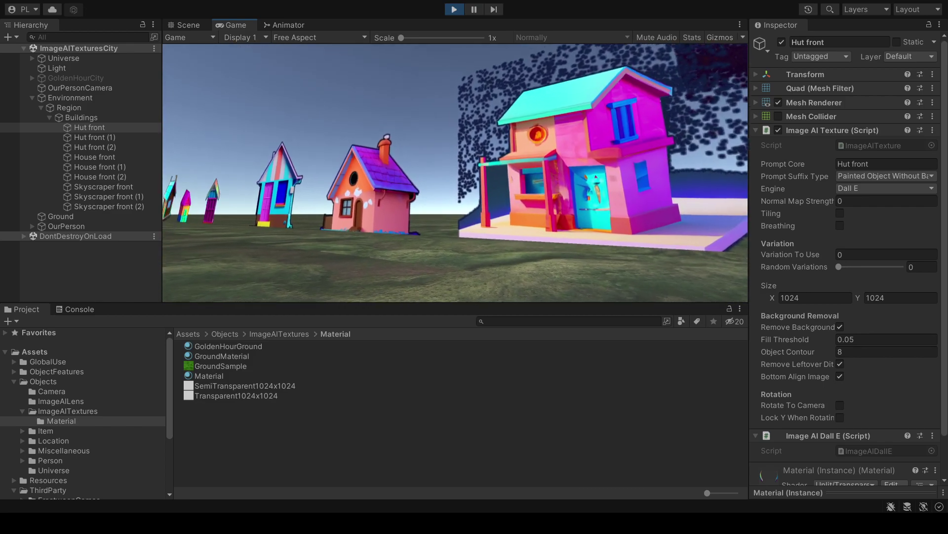
key("w")
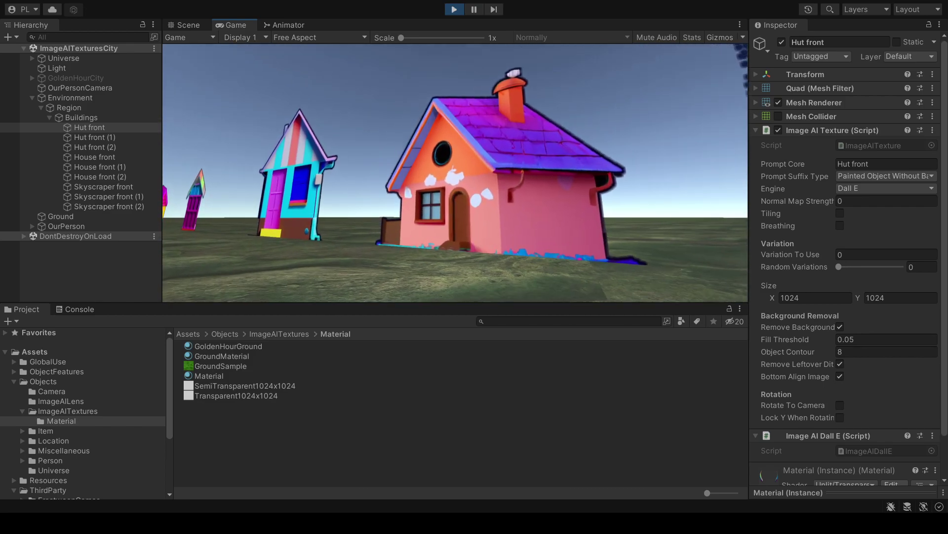
key("Down")
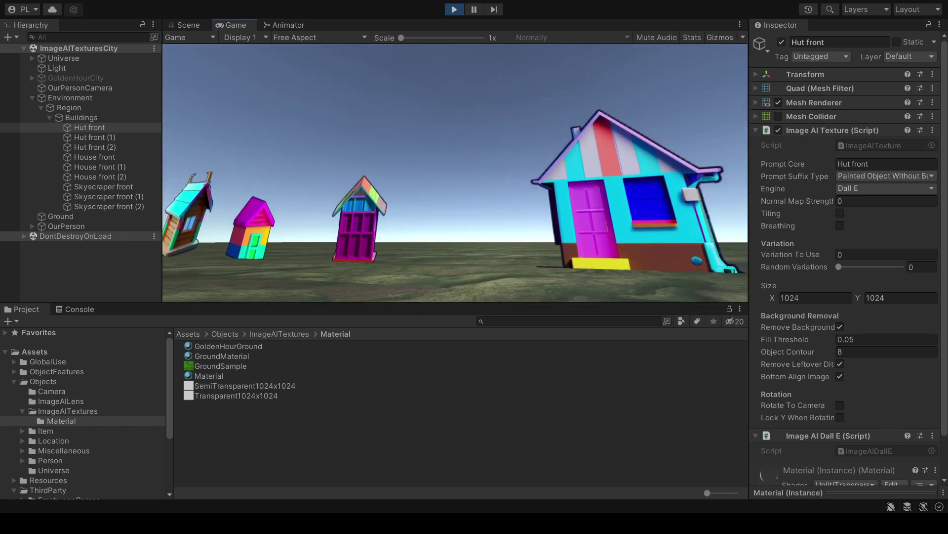
key("w")
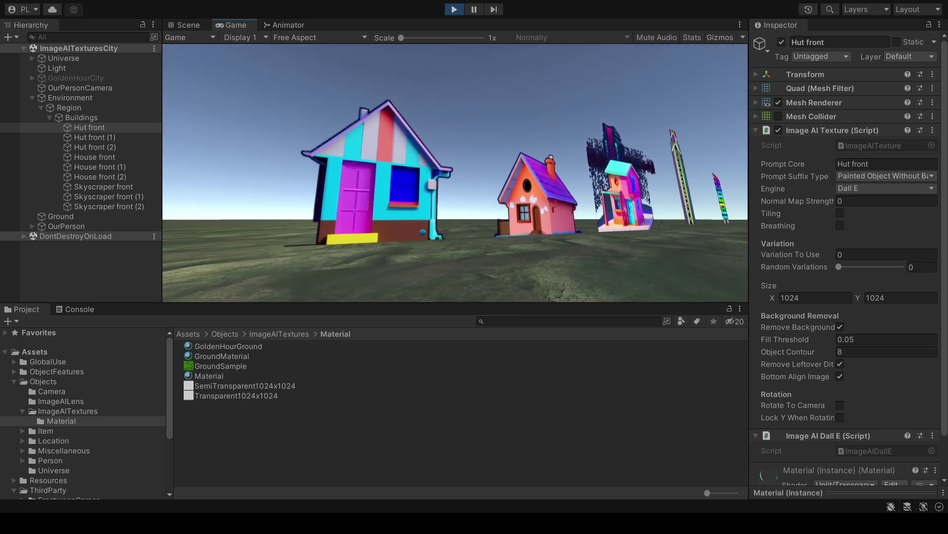
Walk along the Colorful minimalistic houses and check the Hut front object's Prompt Suffix Type setting.
key("d")
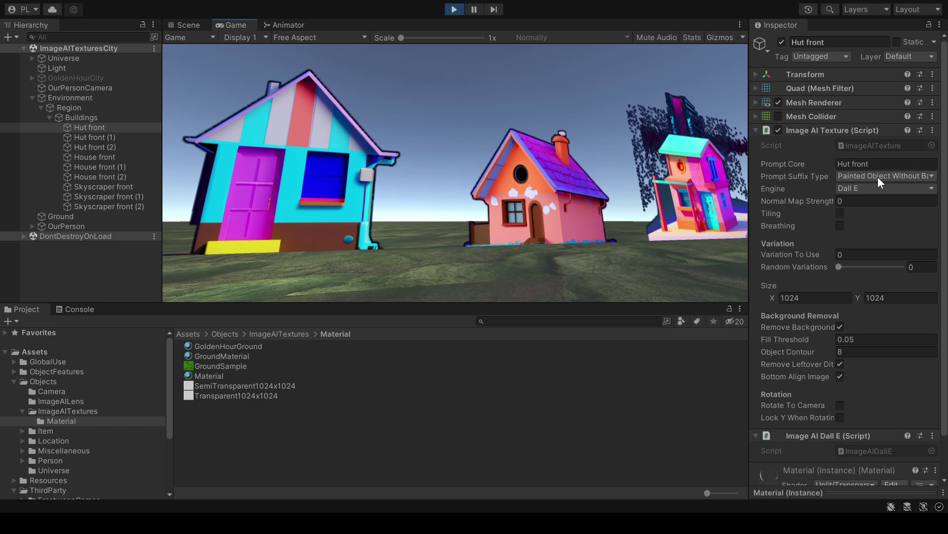
left_click(789, 176)
left_click(683, 207)
key("w")
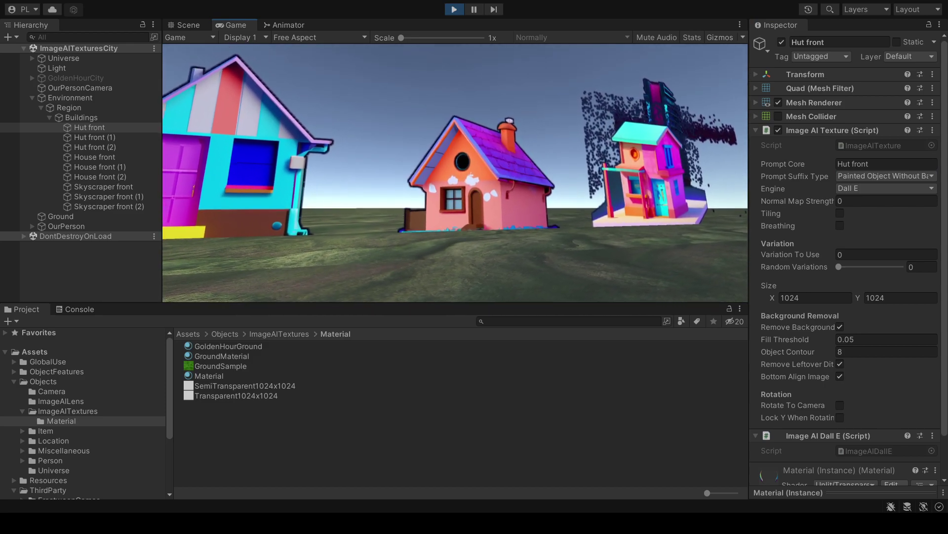
key("d")
key("a")
key("w")
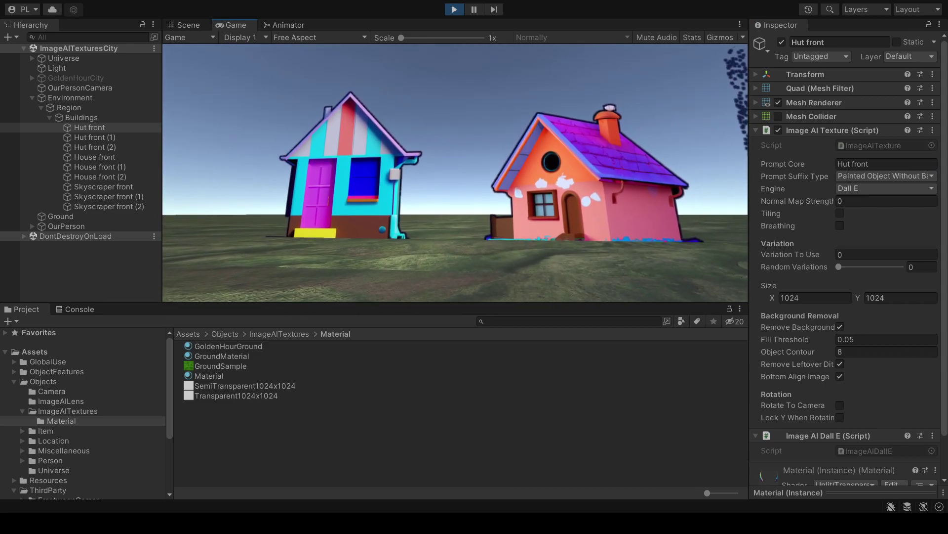
Release the game controls, select the Region object, and set its style Index to 12 for wonderful atmospheric.
key("Escape")
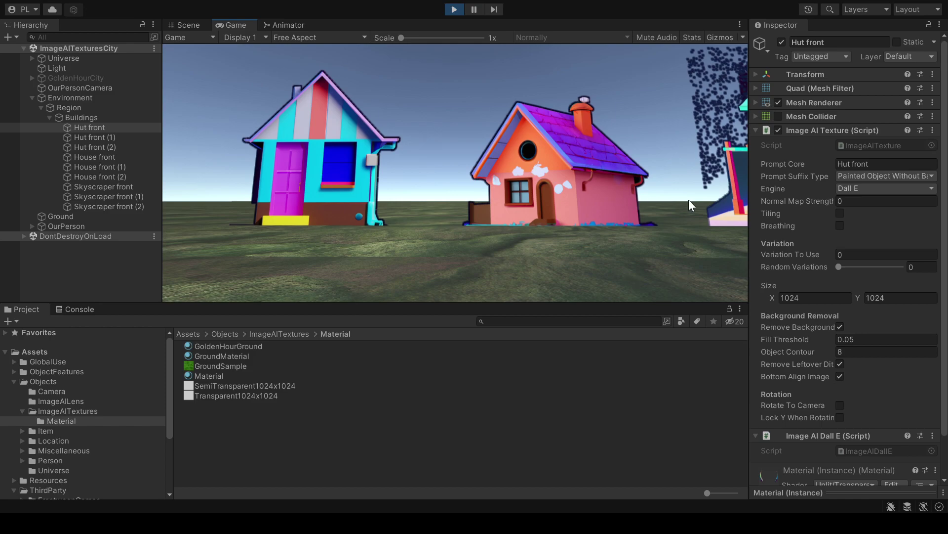
left_click(76, 119)
left_click(99, 107)
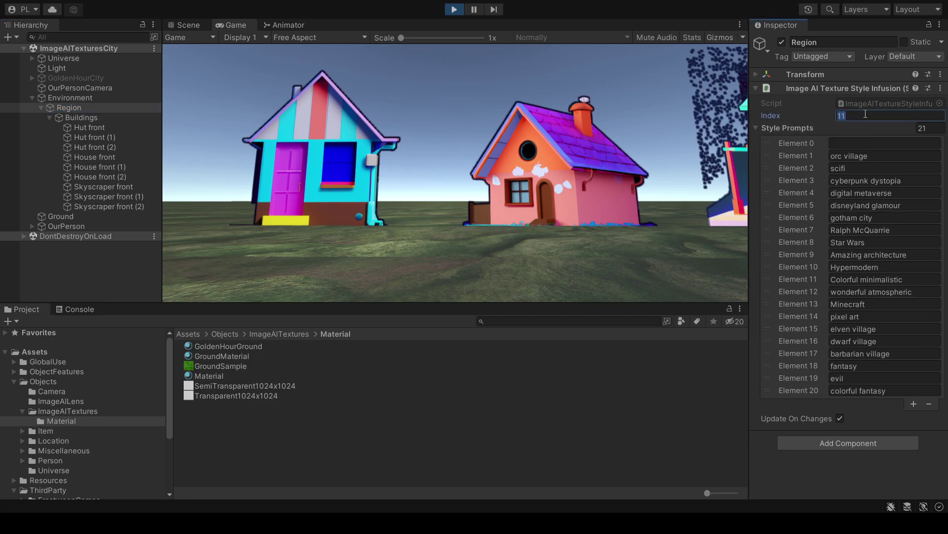
type("12")
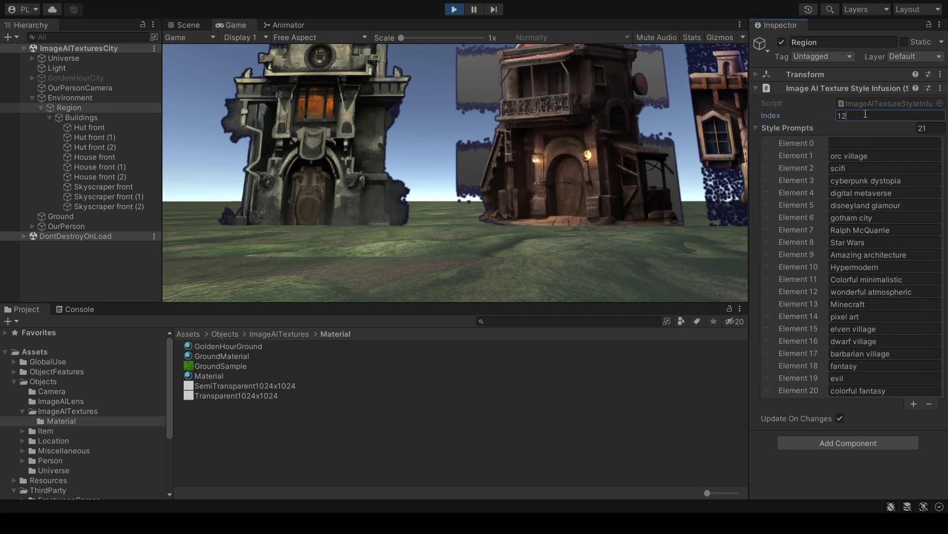
Return to the game and walk to the wonderful atmospheric huts to view them from several angles.
left_click(588, 258)
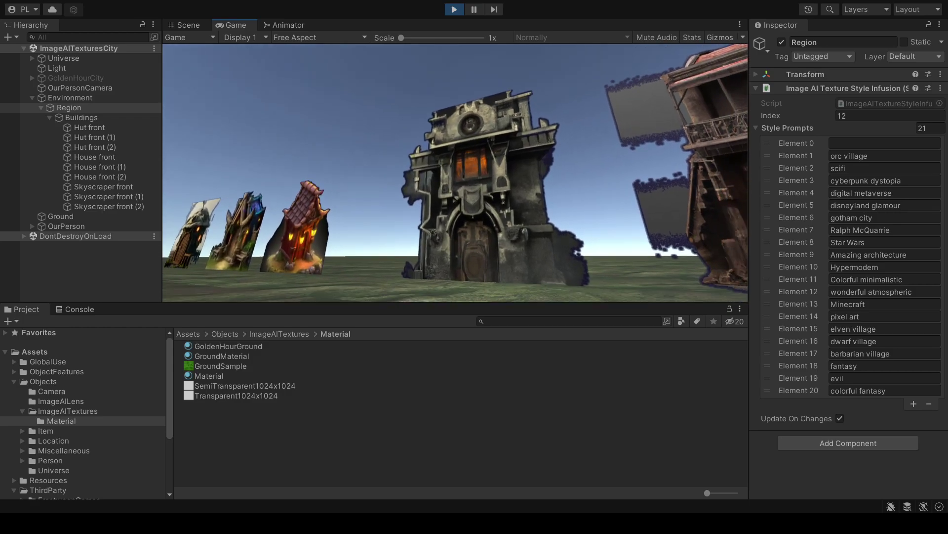
key("w")
key("a")
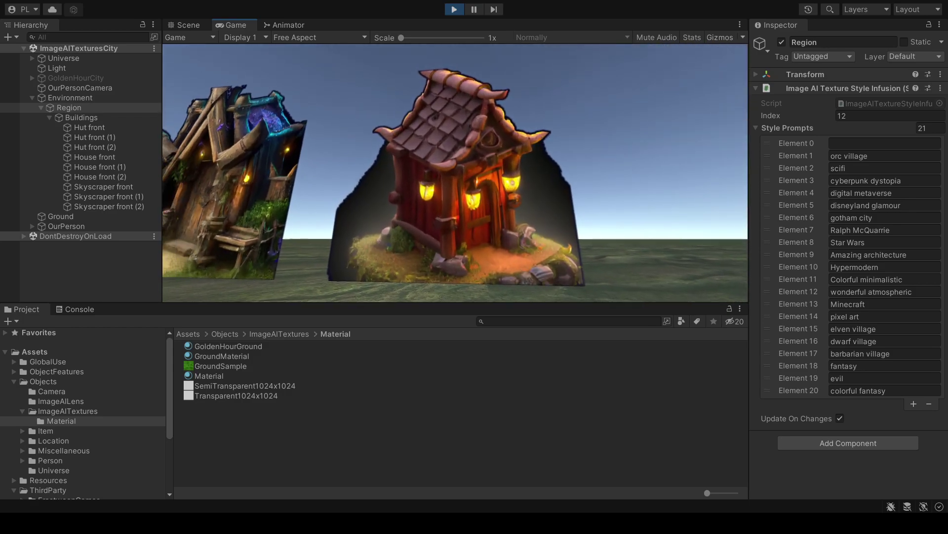
key("a")
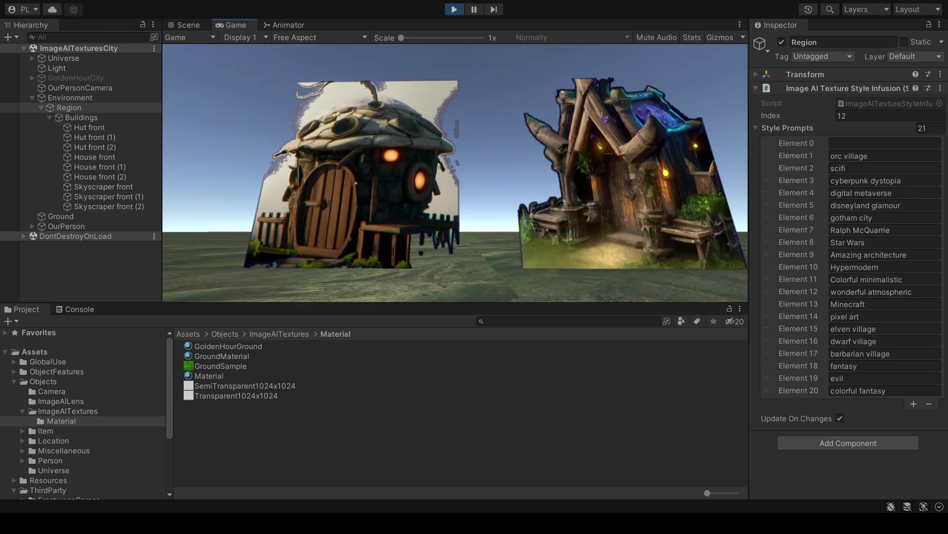
key("d")
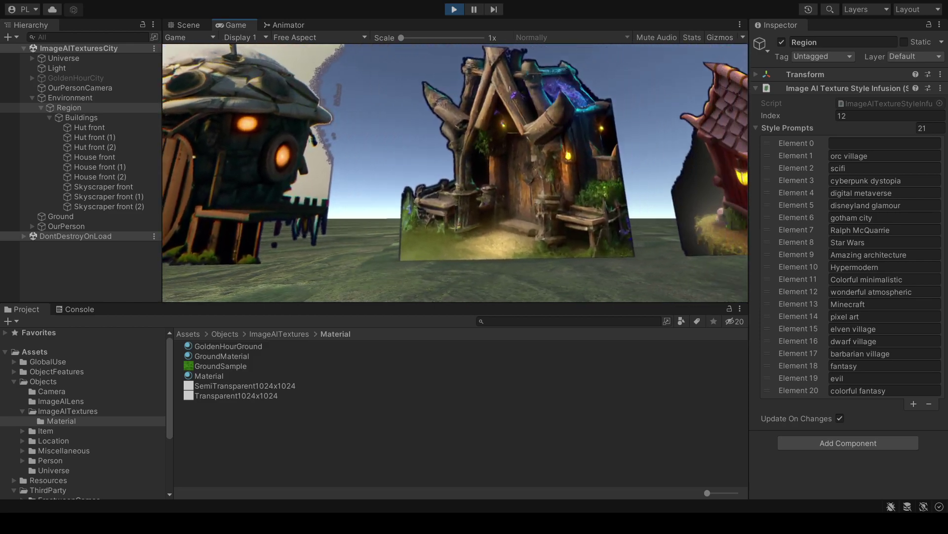
key("Left")
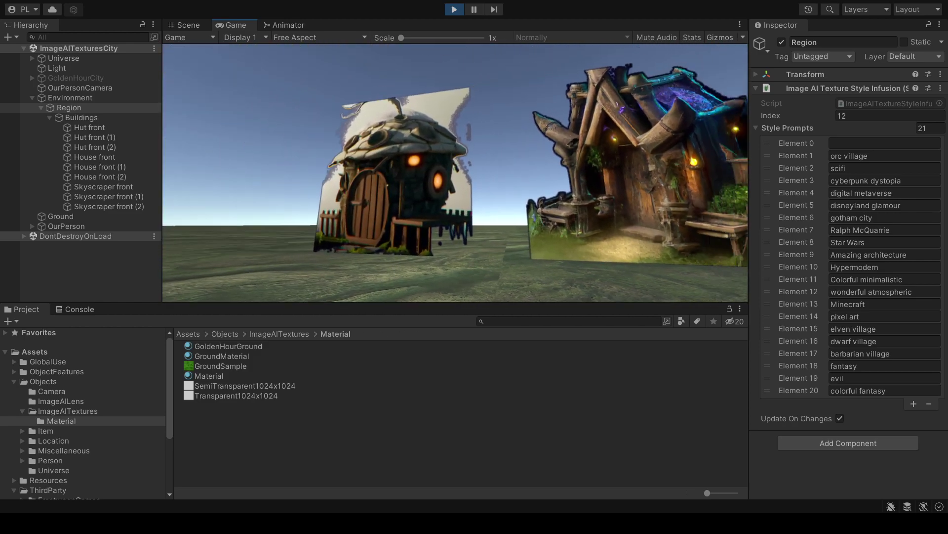
key("w")
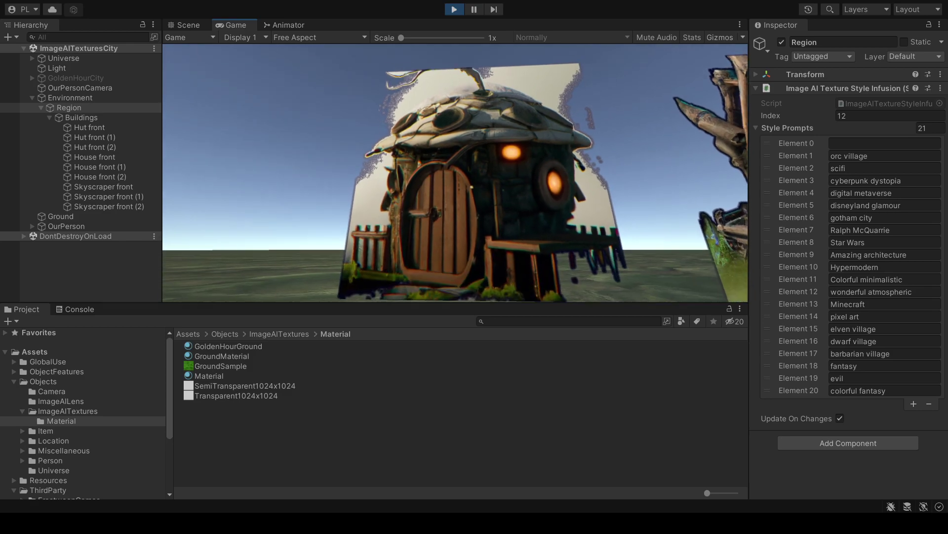
key("Right")
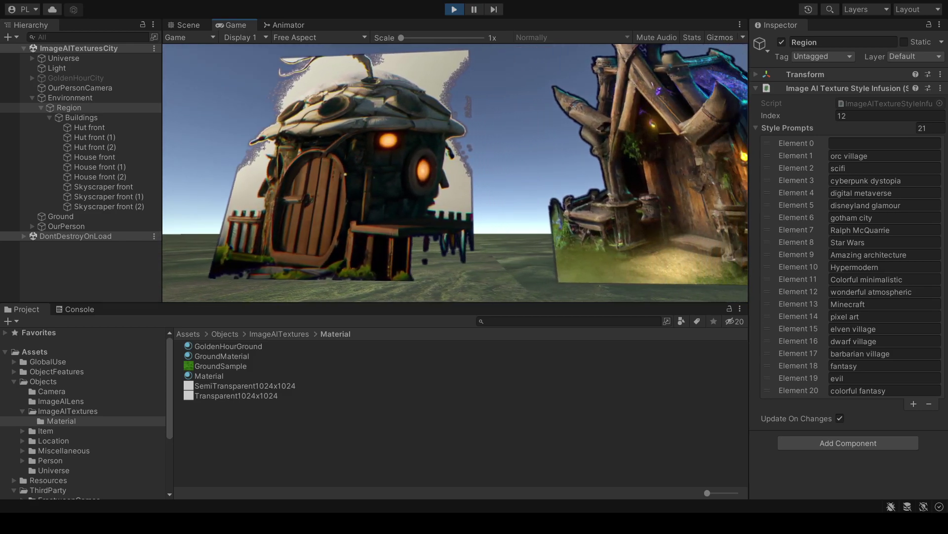
Walk past the wonderful atmospheric houses to the skyscrapers and view their textures.
key("w")
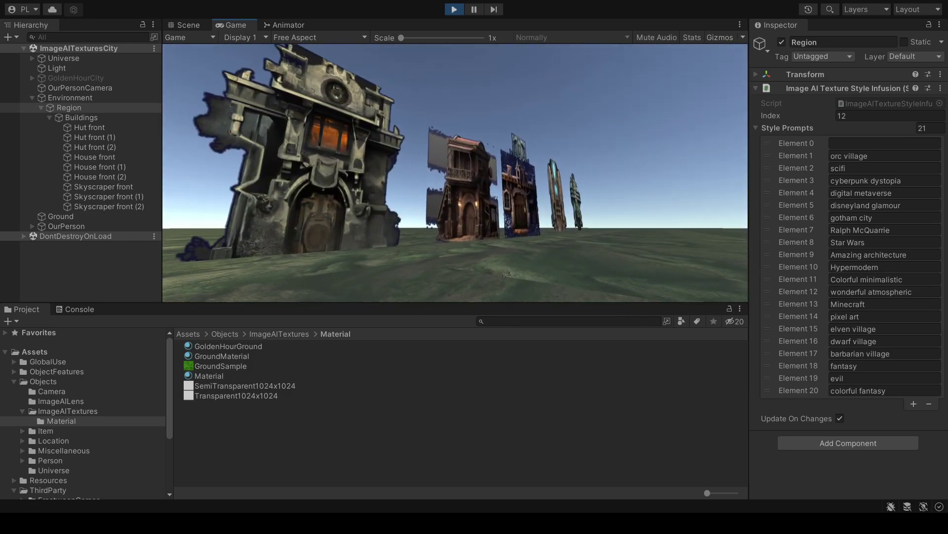
key("w")
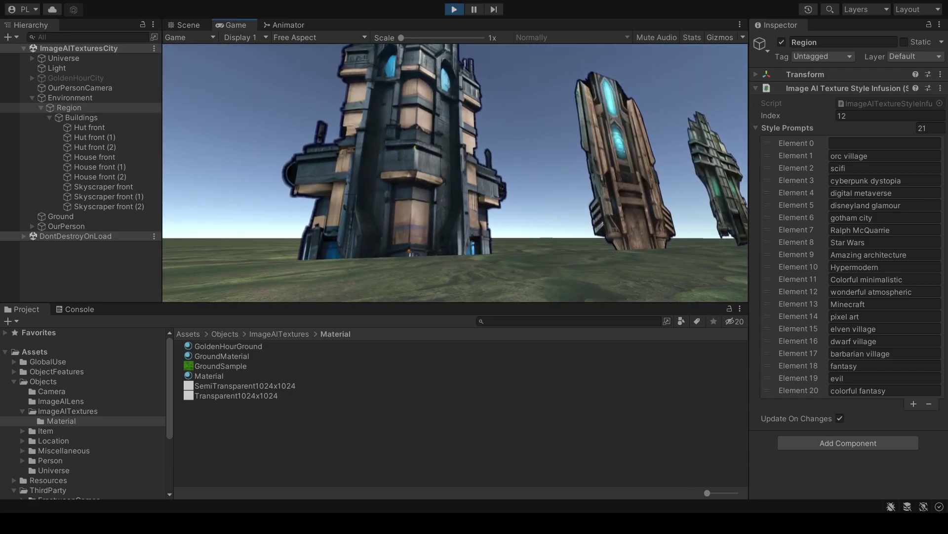
key("s")
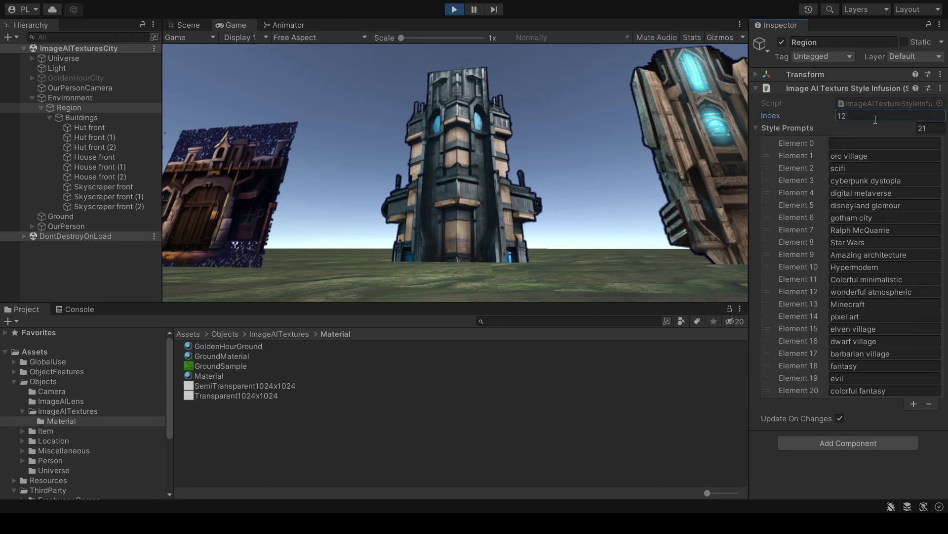
Switch the Region style Index to 13 for Minecraft and walk past the regenerated houses and huts.
left_click(596, 207)
key("w")
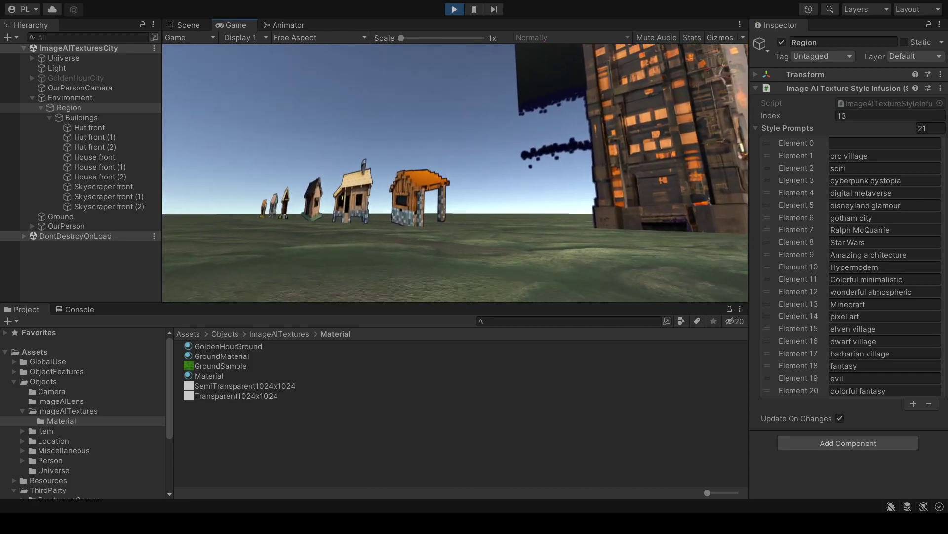
key("w")
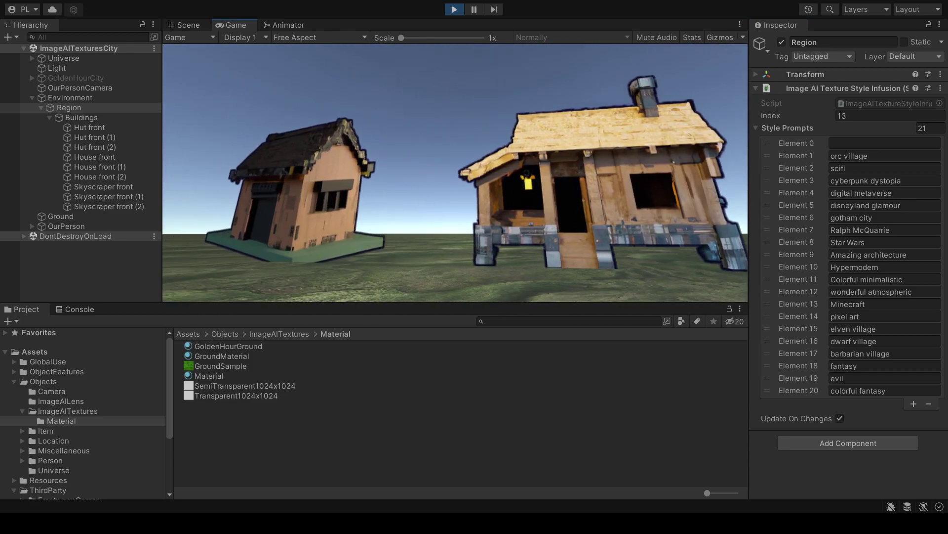
key("w")
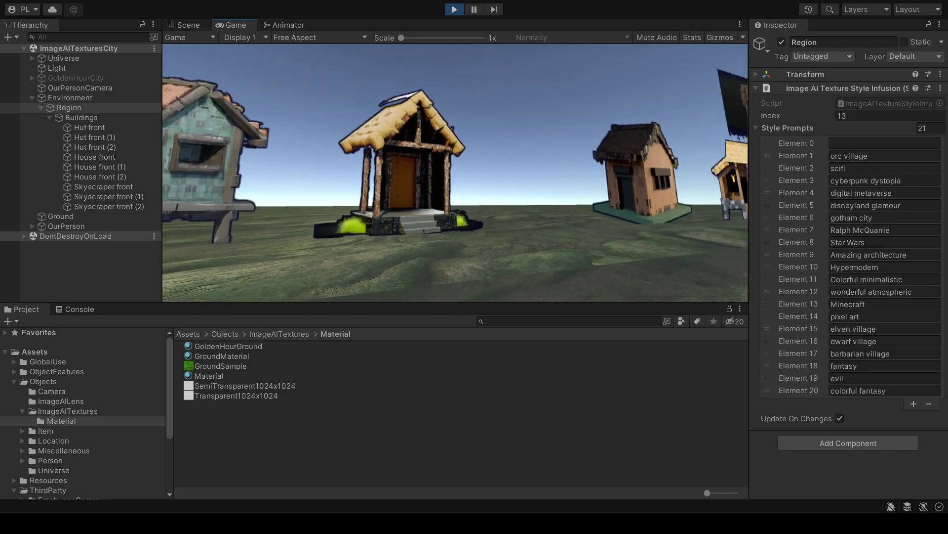
key("w")
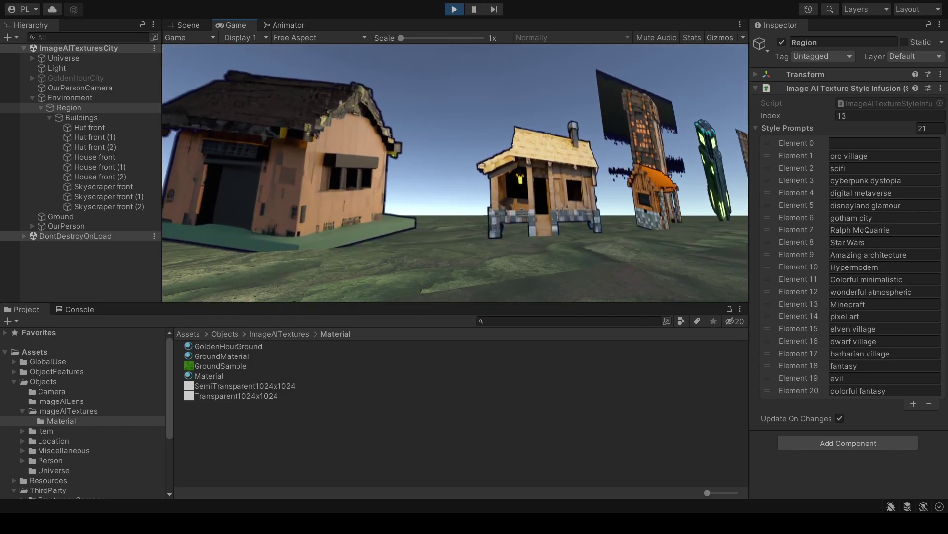
key("w")
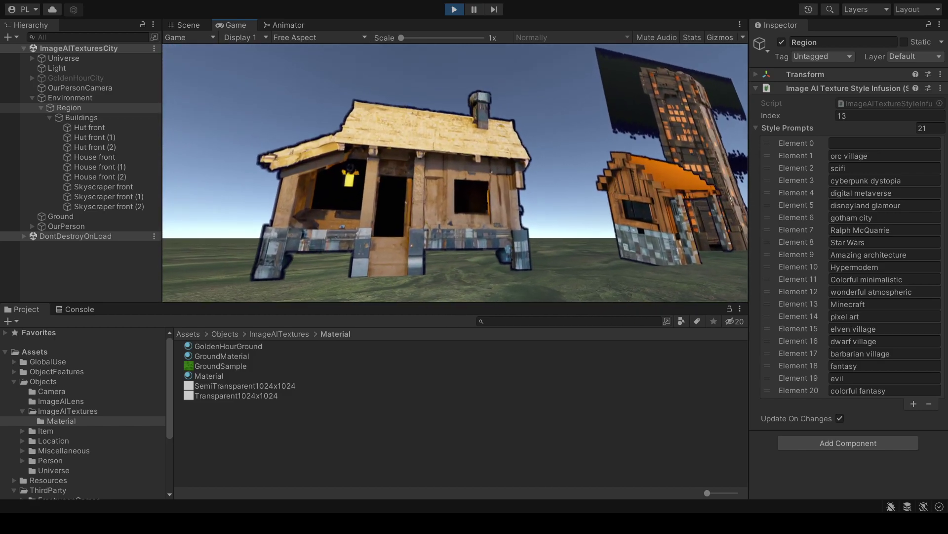
Select the Hut front object, inspect its Image AI Texture settings, and return to the game.
left_click(103, 126)
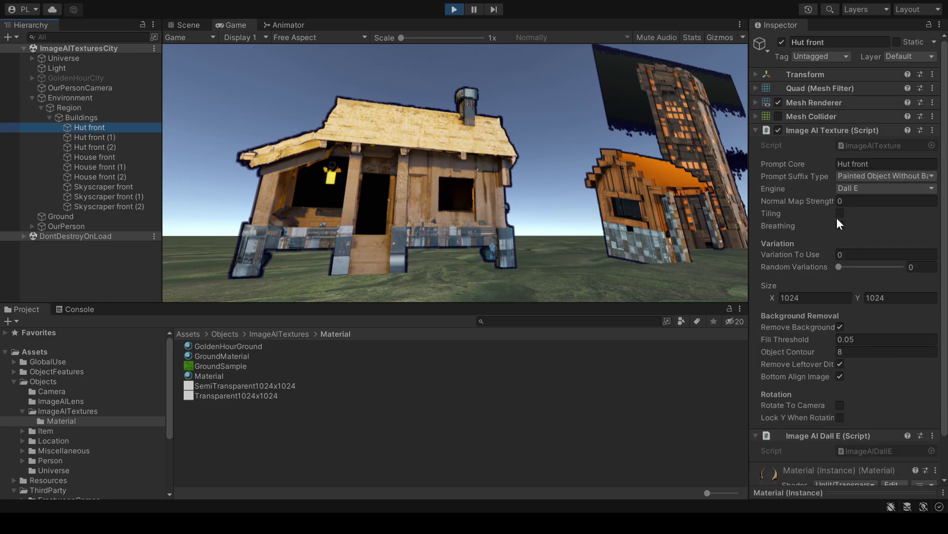
left_click(774, 170)
left_click(562, 266)
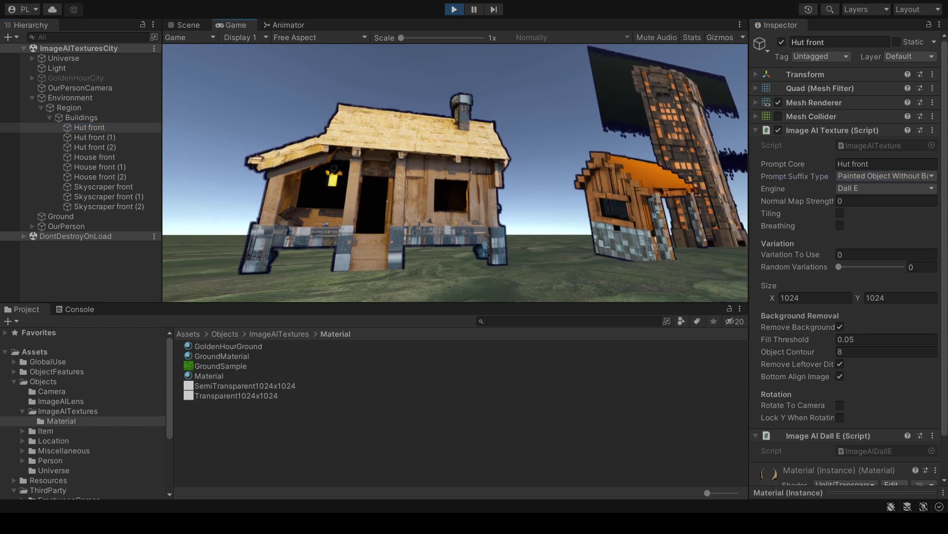
Walk around the Minecraft houses and on toward the huts to view their textures.
key("w")
key("d")
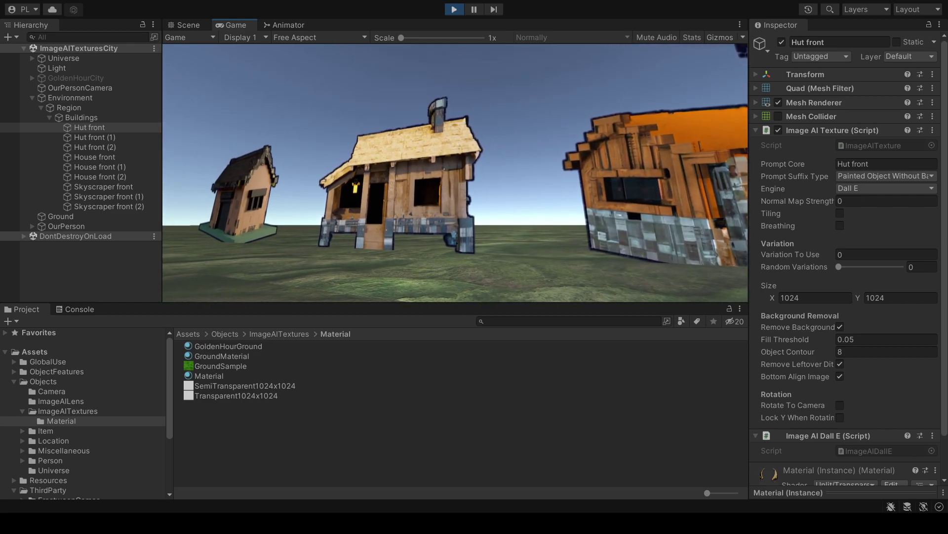
key("w")
key("a")
key("d")
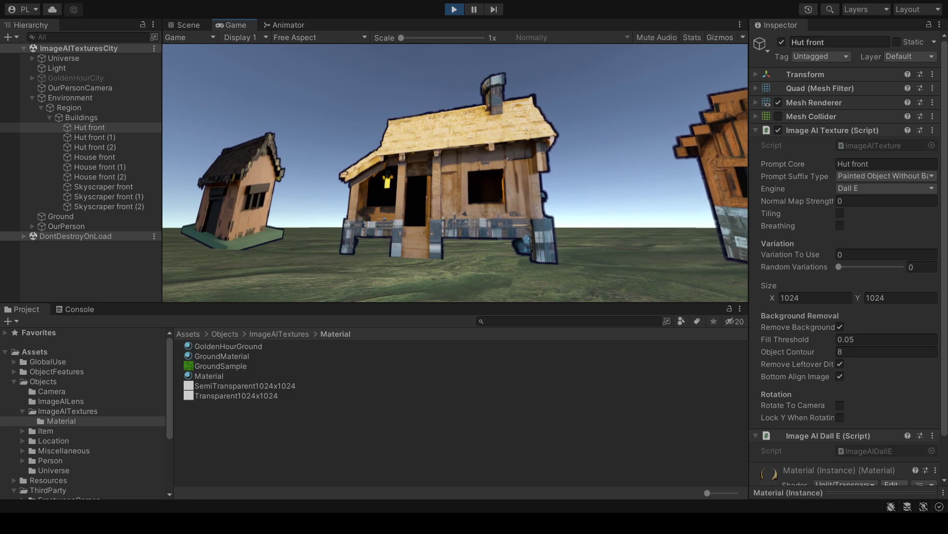
key("a")
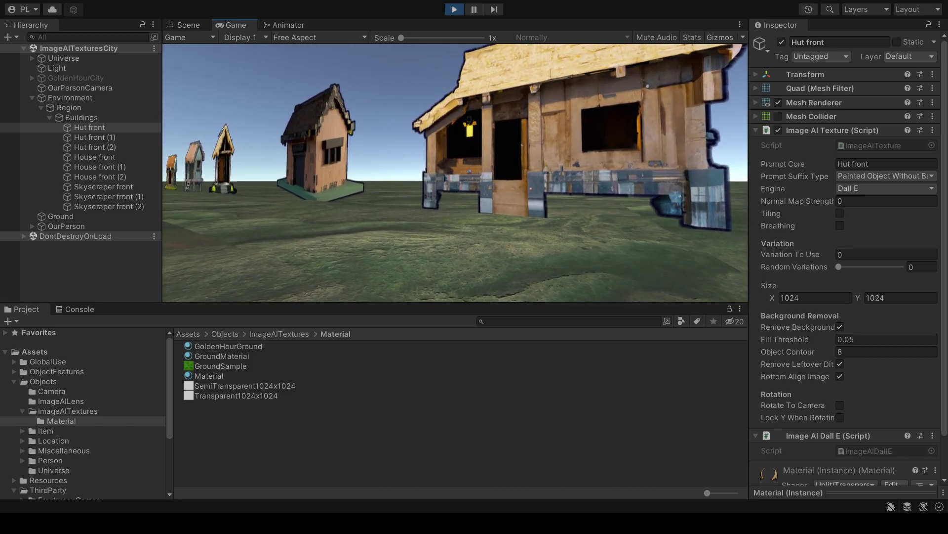
key("a")
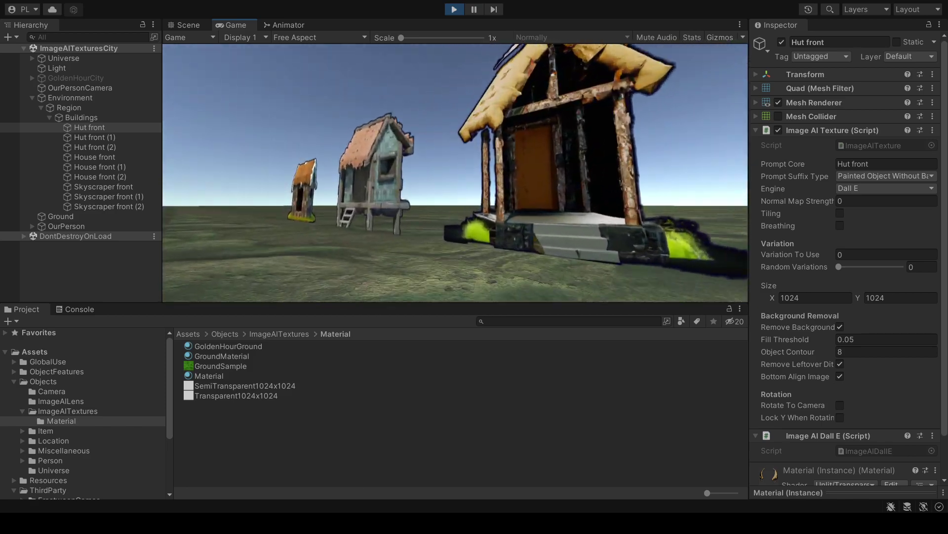
Walk back from the Minecraft huts to the row of houses and view each front up close.
key("w")
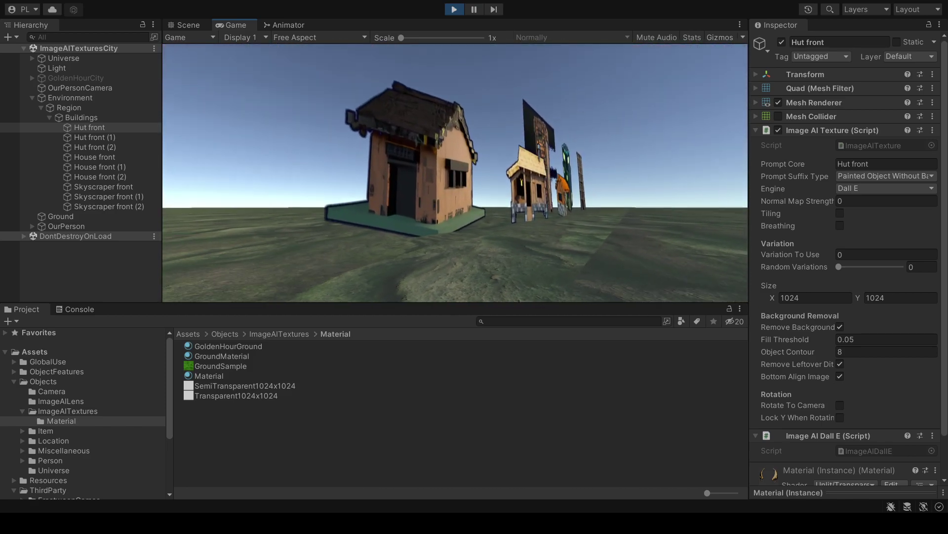
key("d")
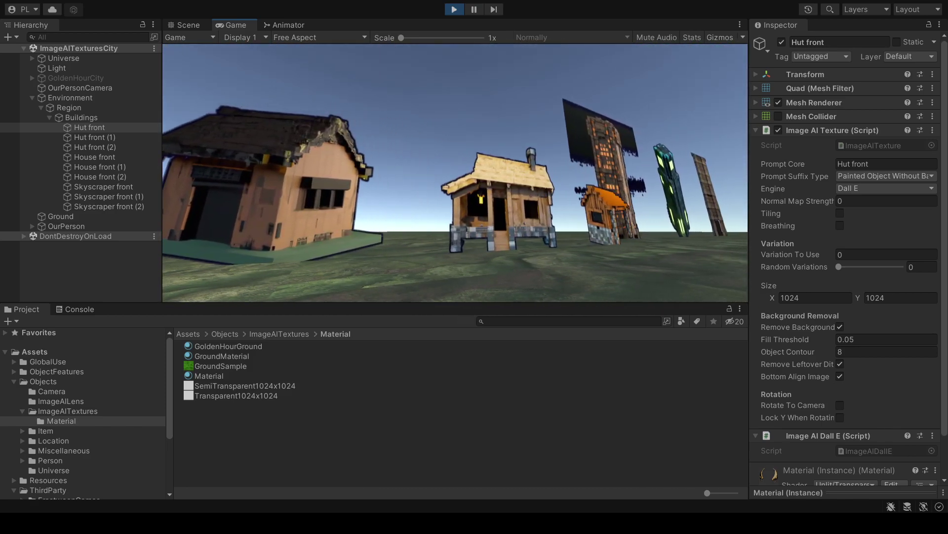
key("w")
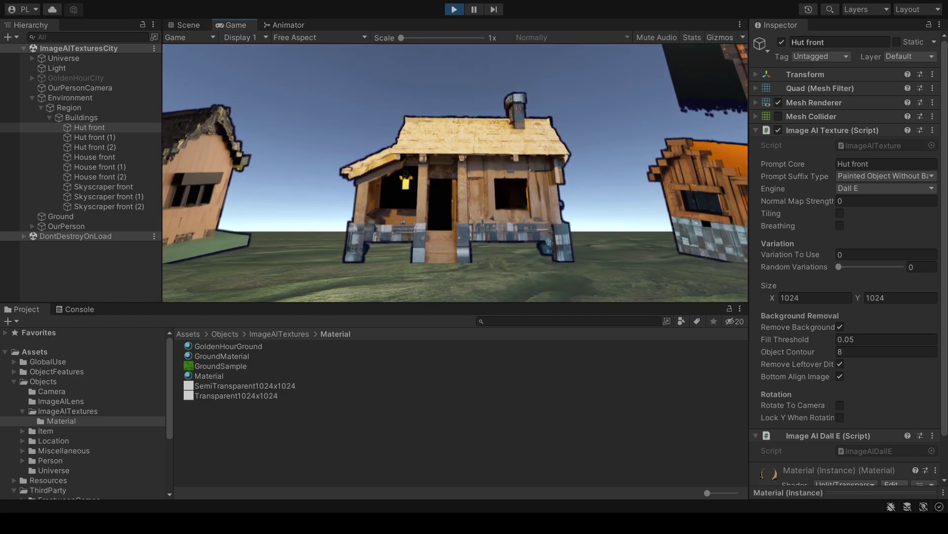
key("s")
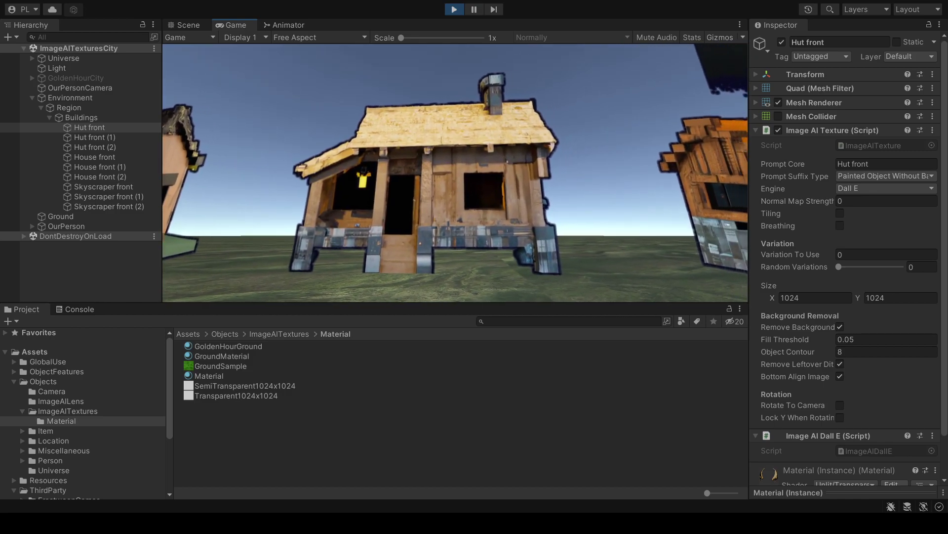
key("d")
key("a")
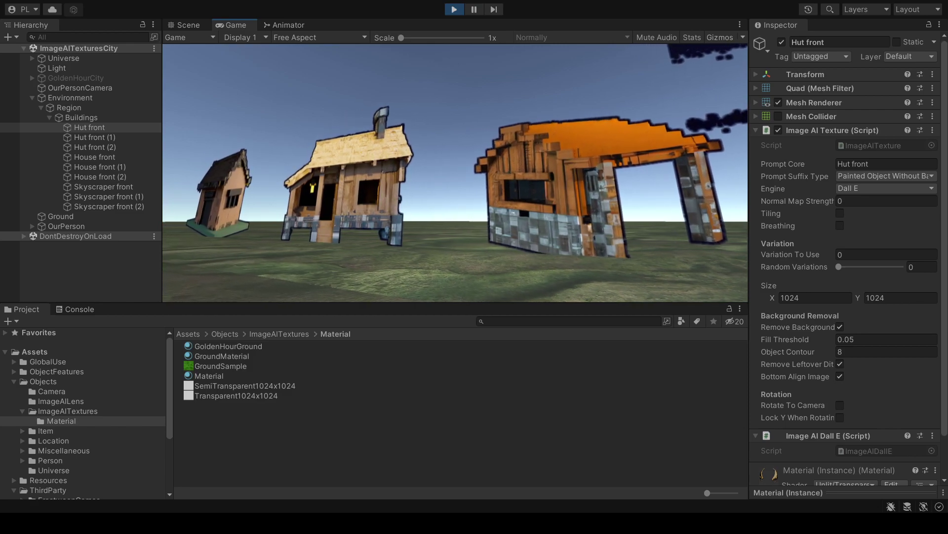
key("a")
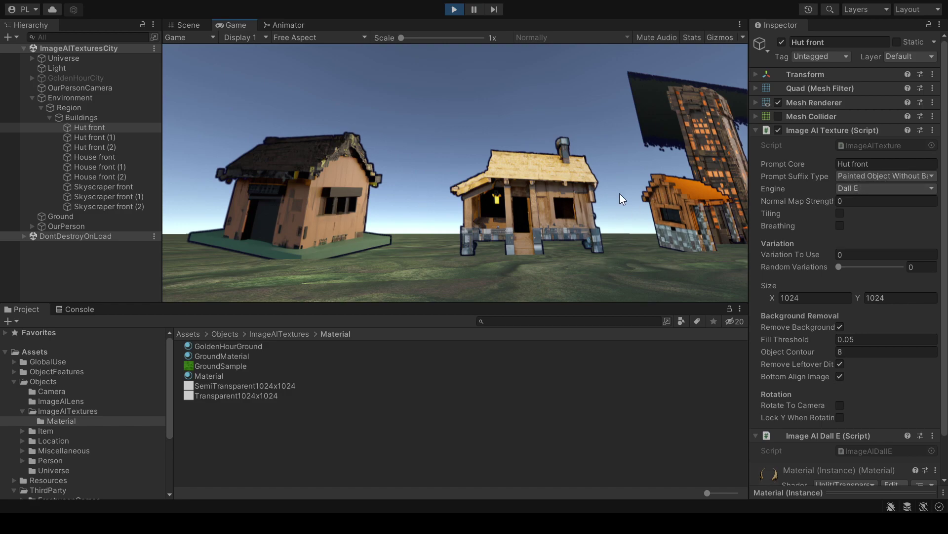
Switch the Region style Index to 14 for pixel art and walk past the regenerated building fronts.
left_click(102, 117)
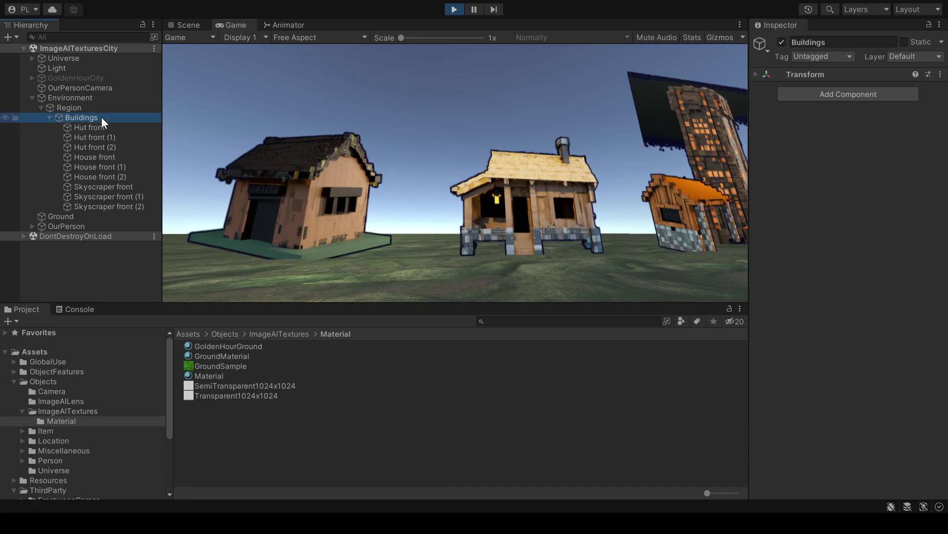
left_click(99, 109)
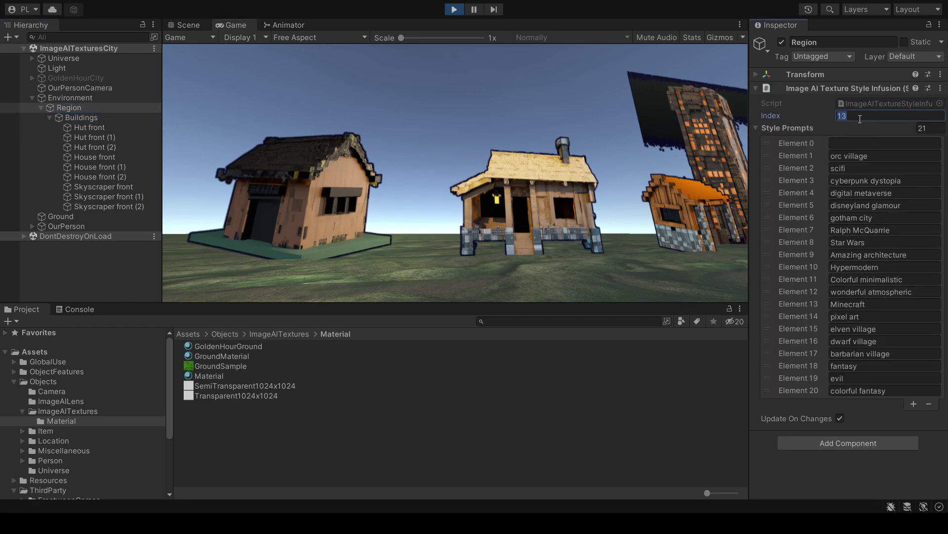
type("14")
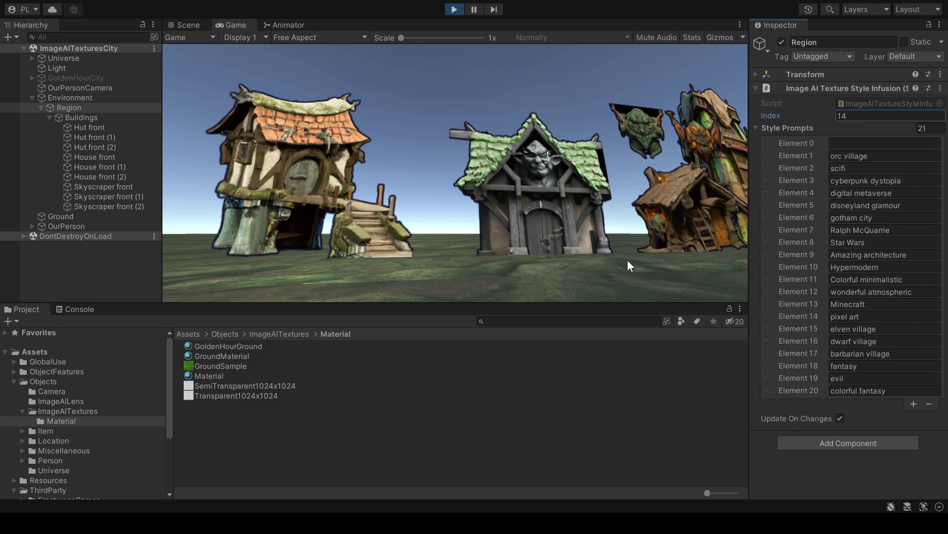
left_click(628, 259)
key("d")
key("Down")
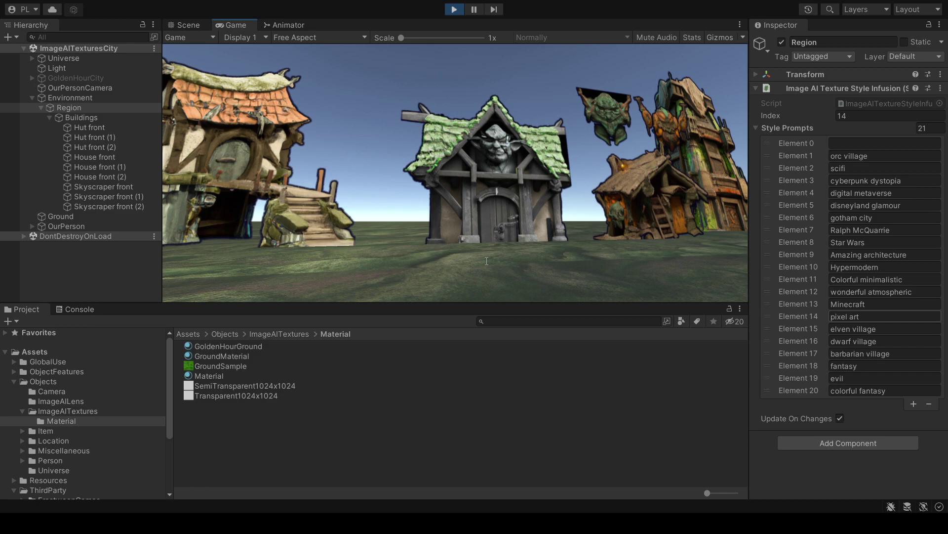
key("w")
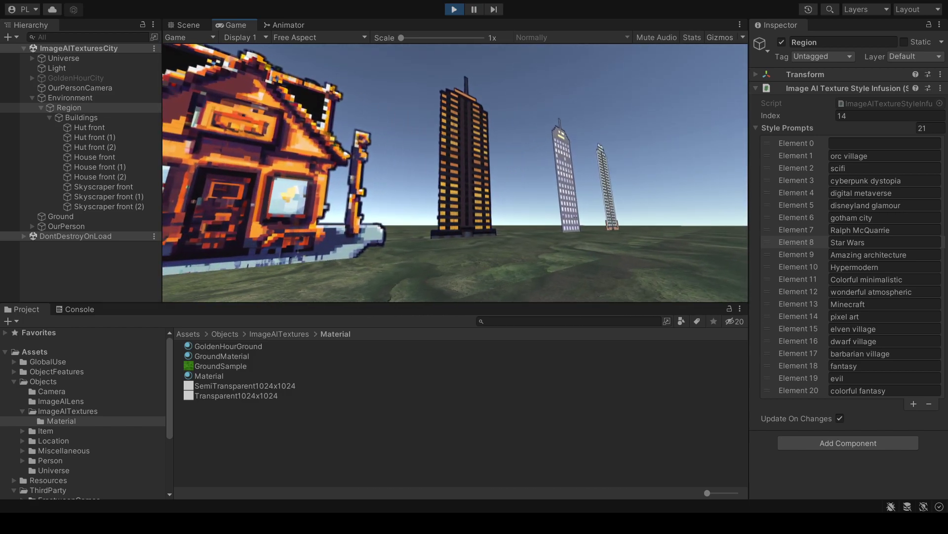
Switch the Region style Index to 15 for elven village and walk along the houses, towers and huts.
left_click(95, 99)
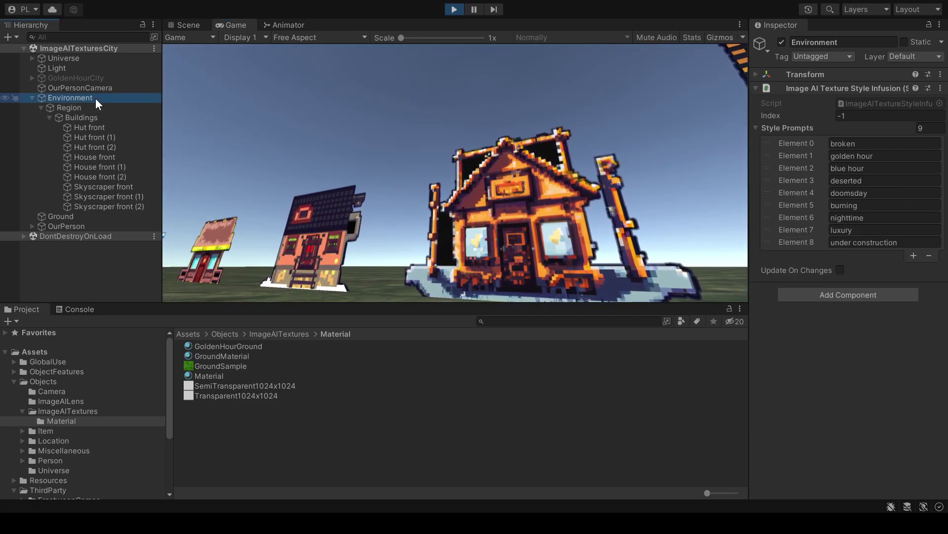
left_click(64, 108)
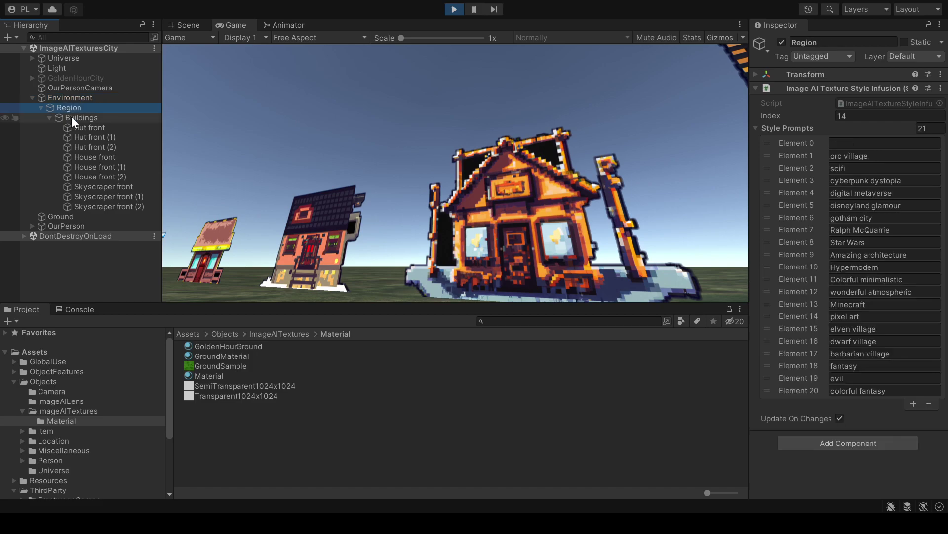
left_click(72, 118)
left_click(79, 108)
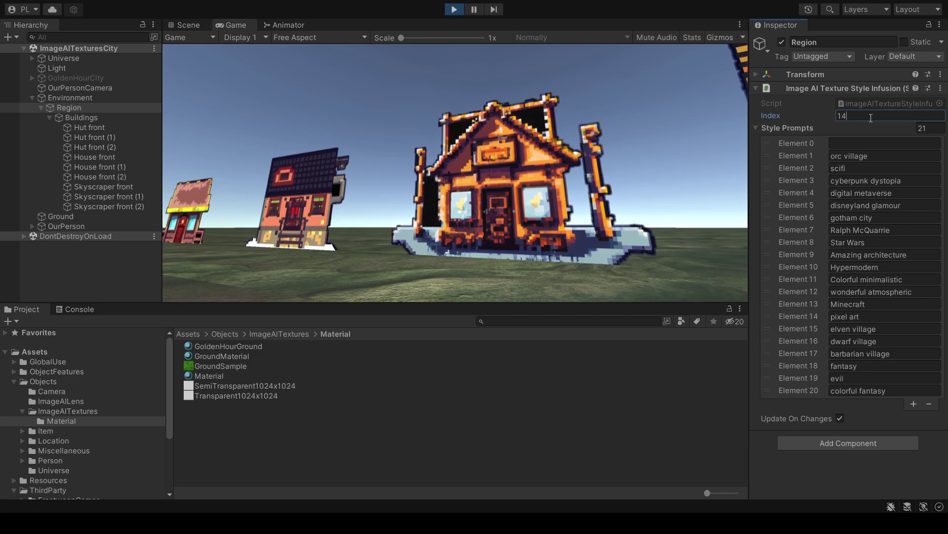
key("BackSpace")
type("5")
left_click(624, 274)
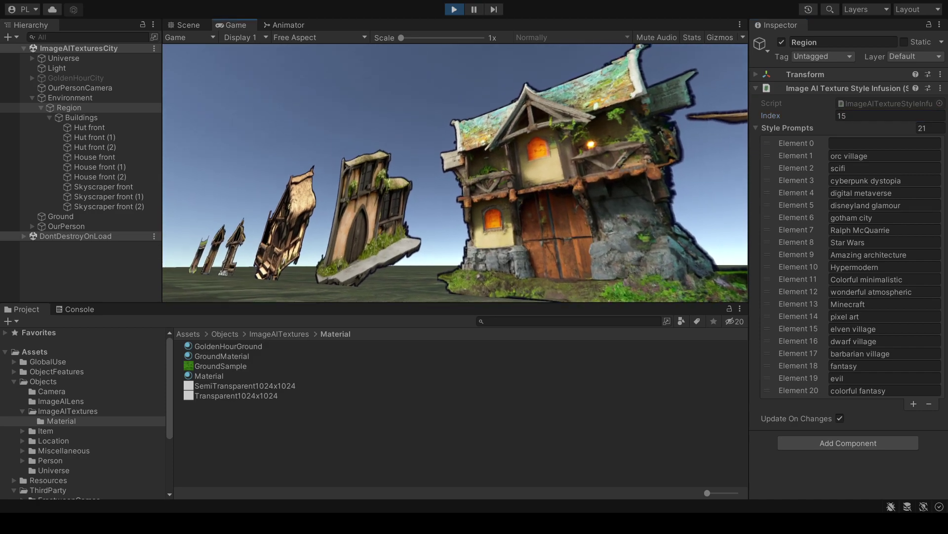
key("d")
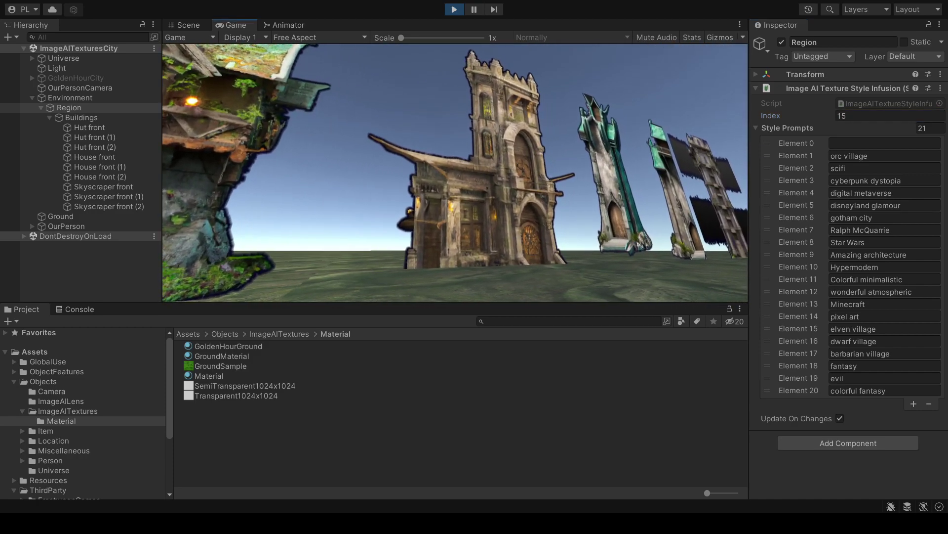
key("w")
key("s")
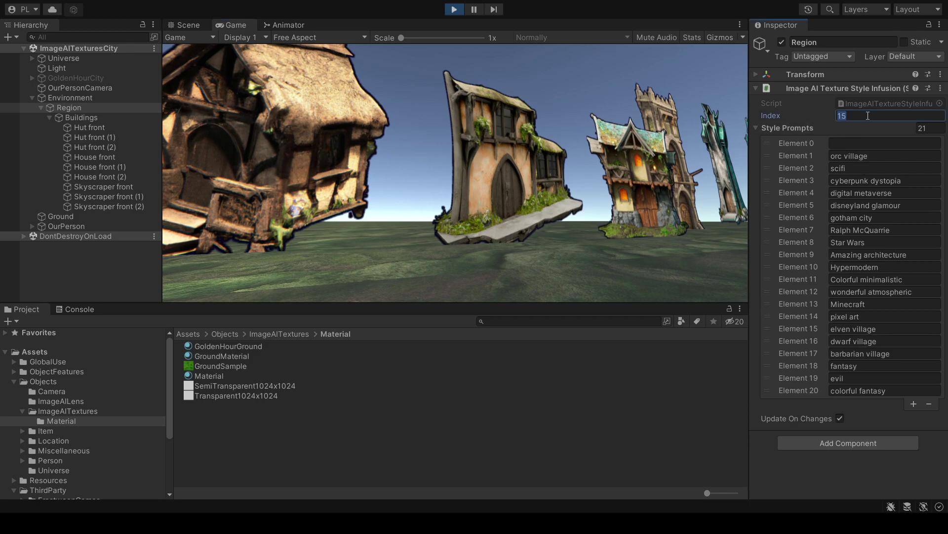
Switch the Region style Index to 16 for dwarf village and return to the game to view the buildings.
key("BackSpace")
type("6")
left_click(701, 169)
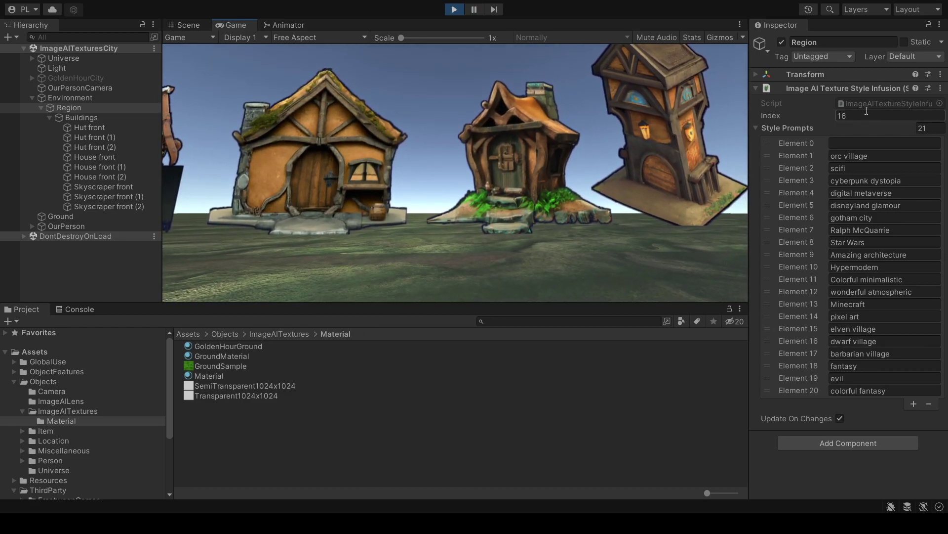
Switch the Region style Index to 17 for barbarian village, then to 18 for fantasy, viewing the buildings in each style.
left_click(862, 114)
type("17")
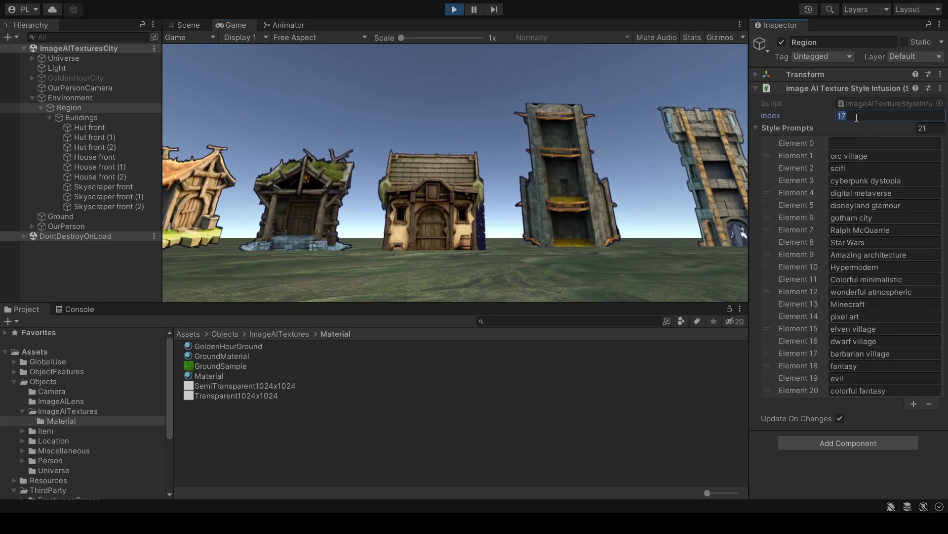
type("18")
left_click(600, 226)
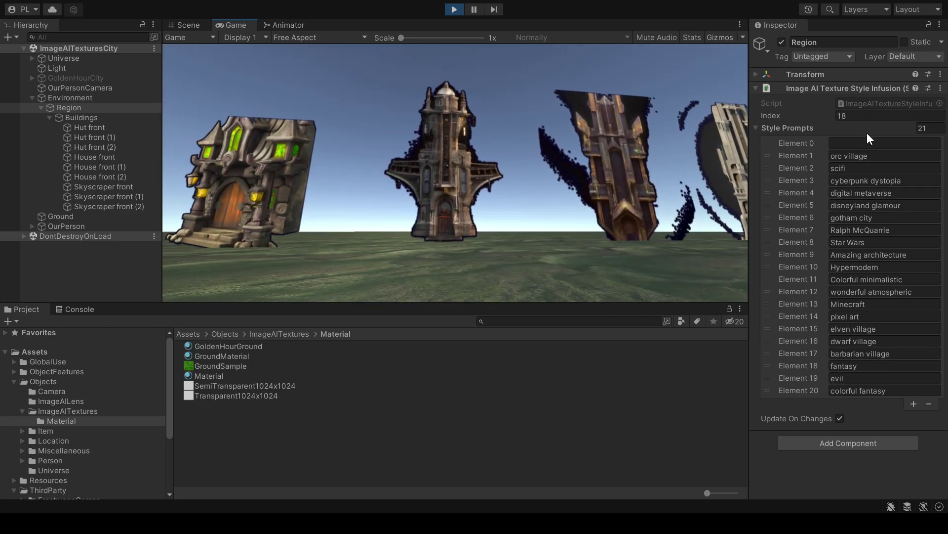
Switch the Region style Index to 19 for evil, then to 20 for colorful fantasy.
type("19")
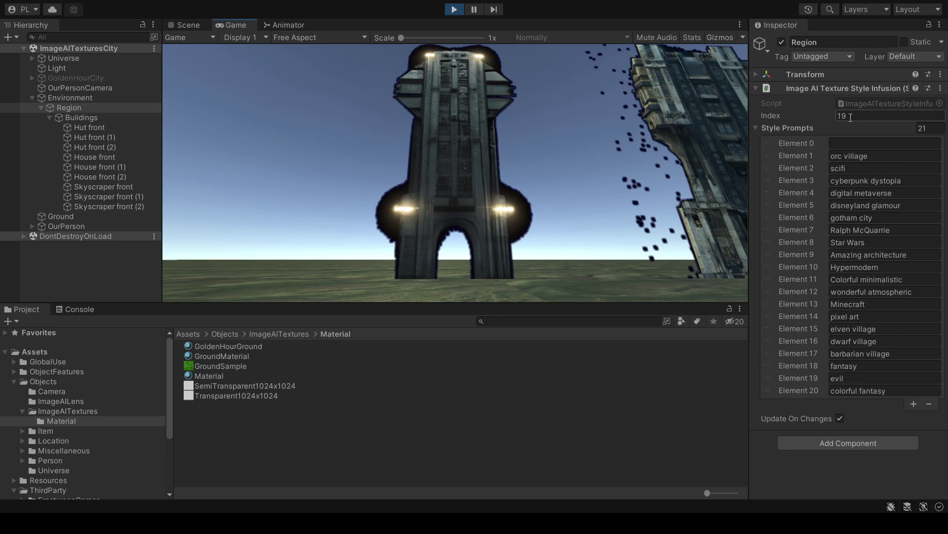
type("20")
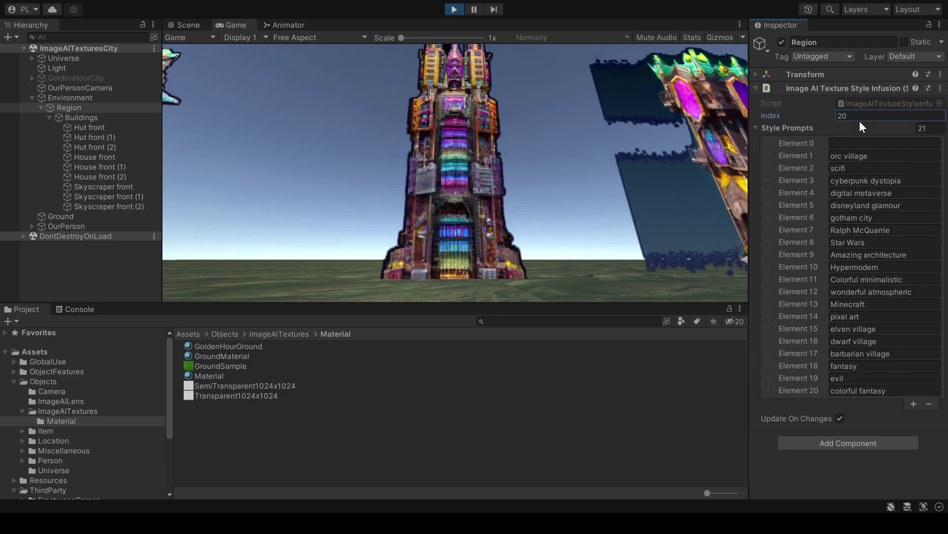
key("Return")
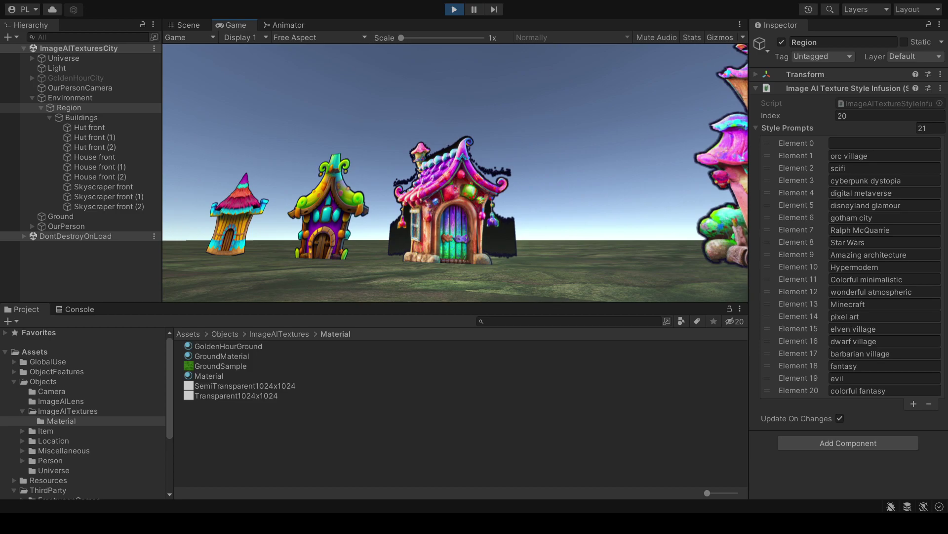
Stop the running city scene, open the ImageAITextures scene from the Assets folder and play it.
left_click(454, 10)
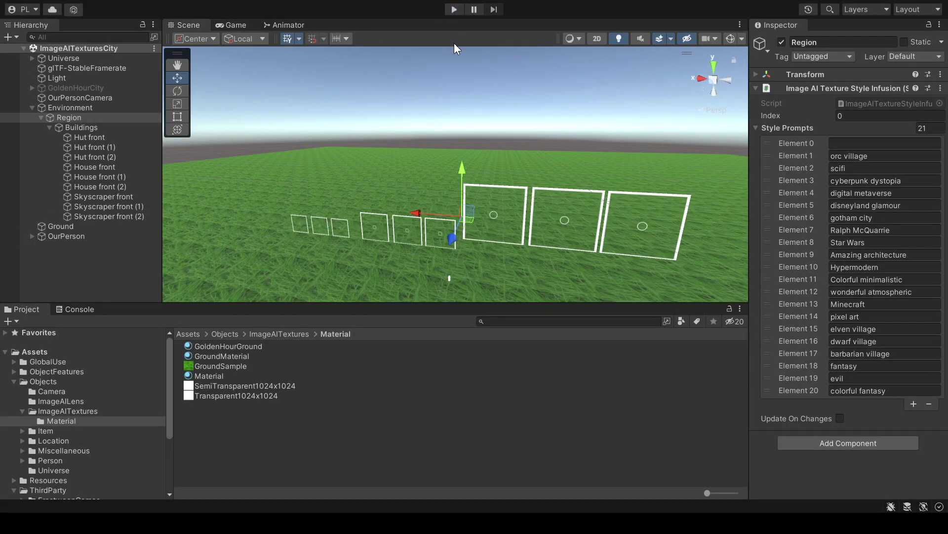
left_click(34, 352)
double_click(239, 417)
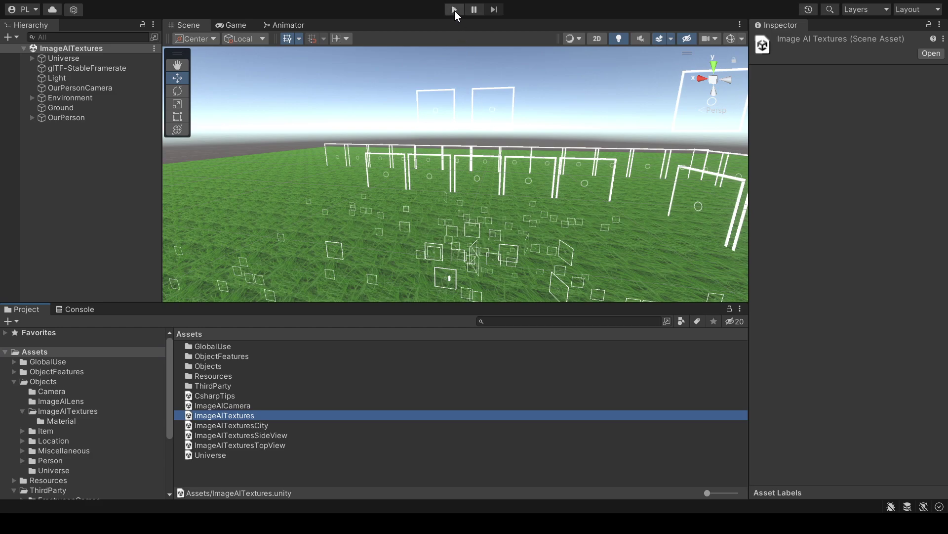
left_click(454, 10)
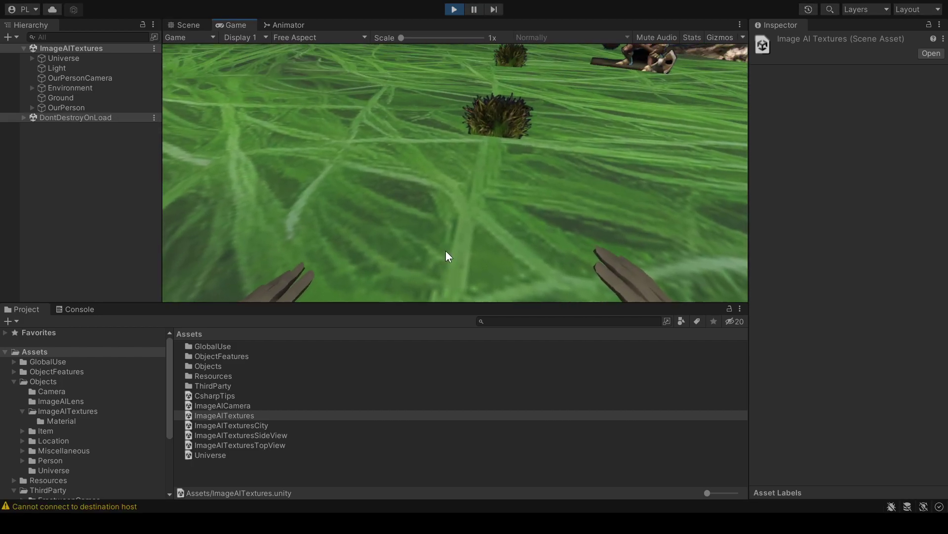
Walk around the large tree and across the meadow to view the tree, hut and orc textures.
left_click(415, 230)
key("w")
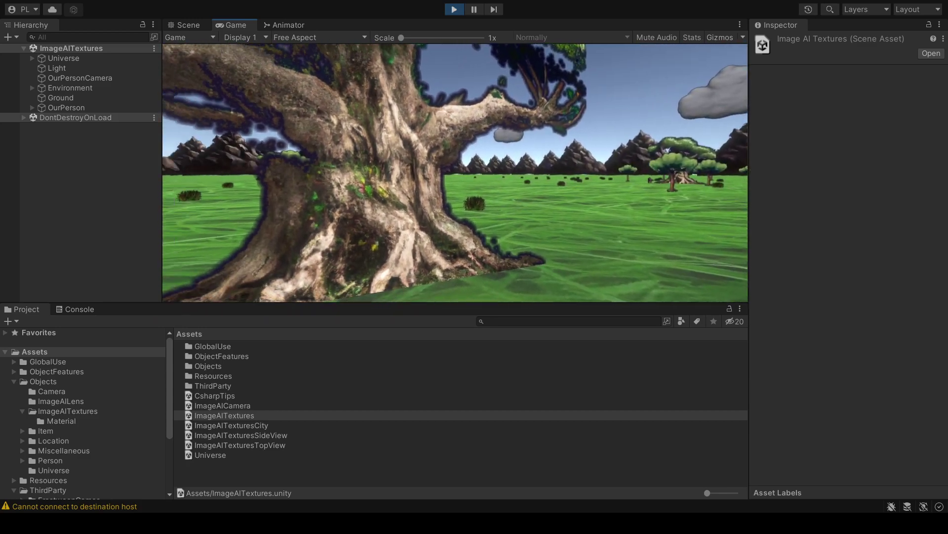
key("s")
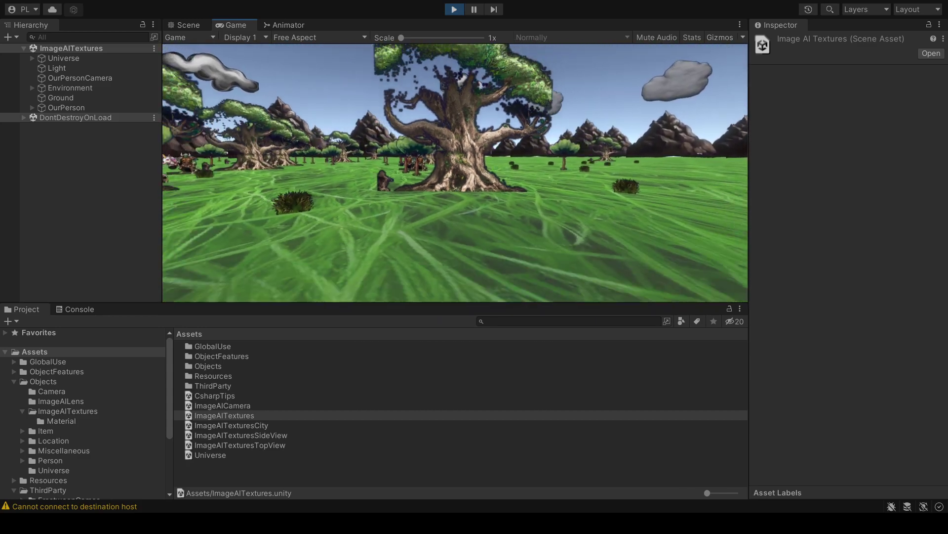
key("s")
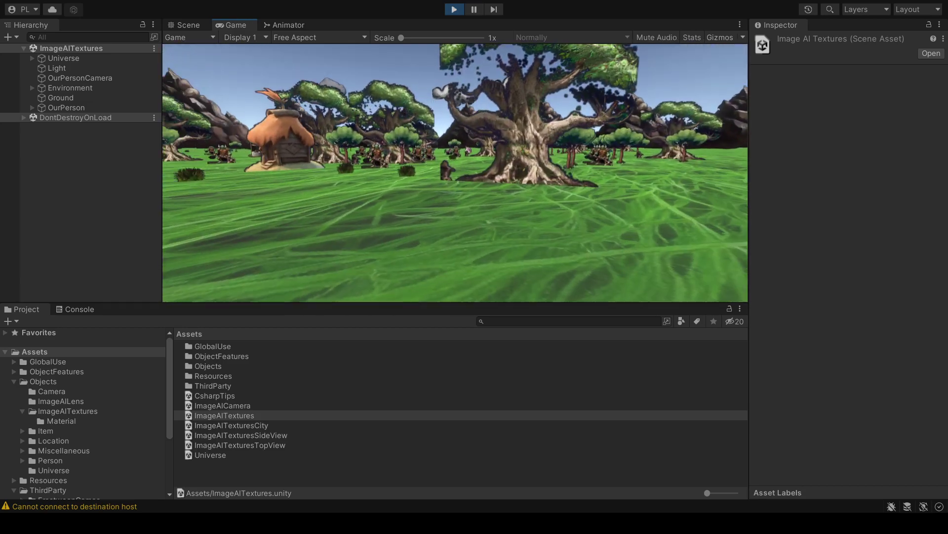
key("w")
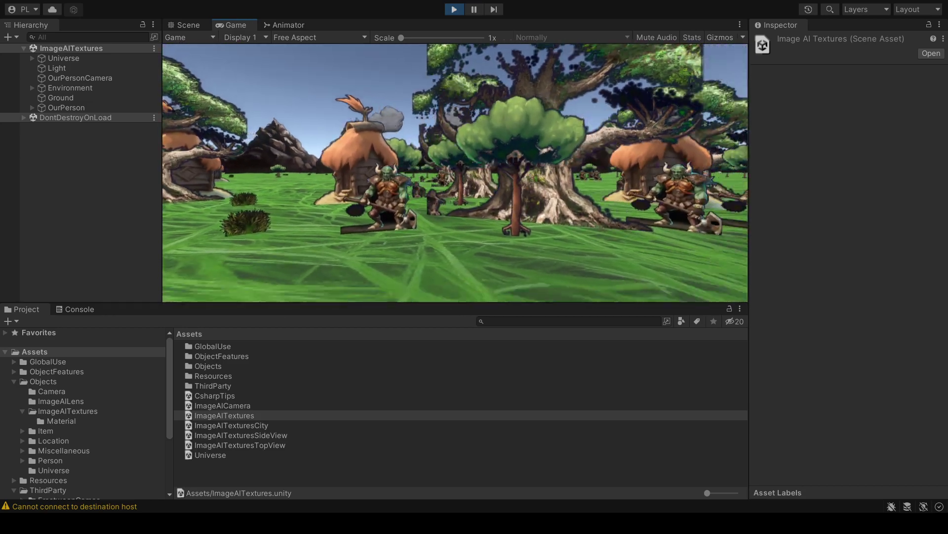
key("w")
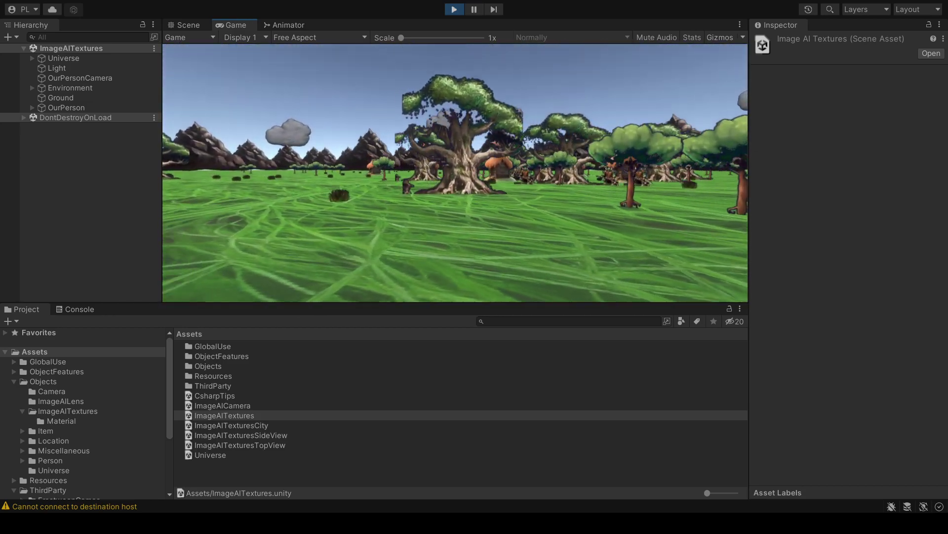
Walk past the thatched huts and up to the orc warriors to view their textures up close.
key("w")
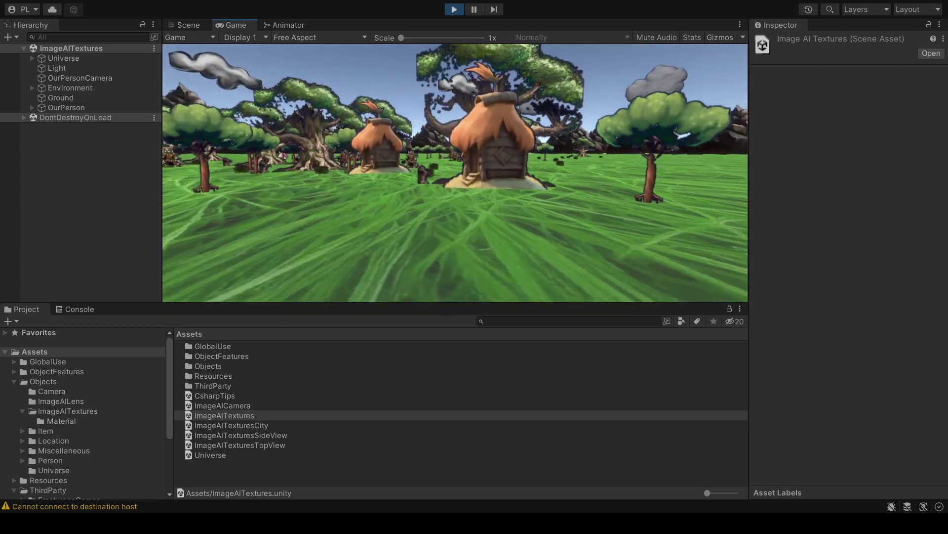
key("w")
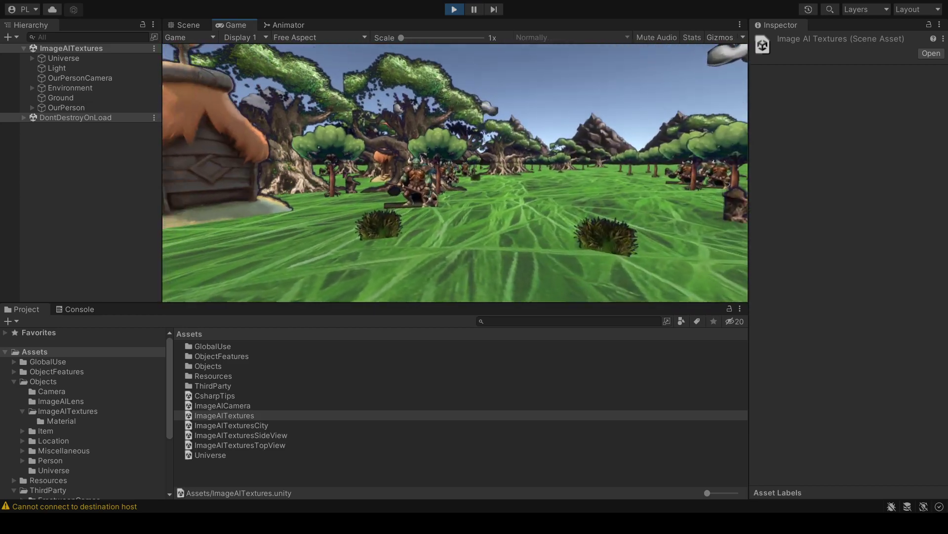
key("w")
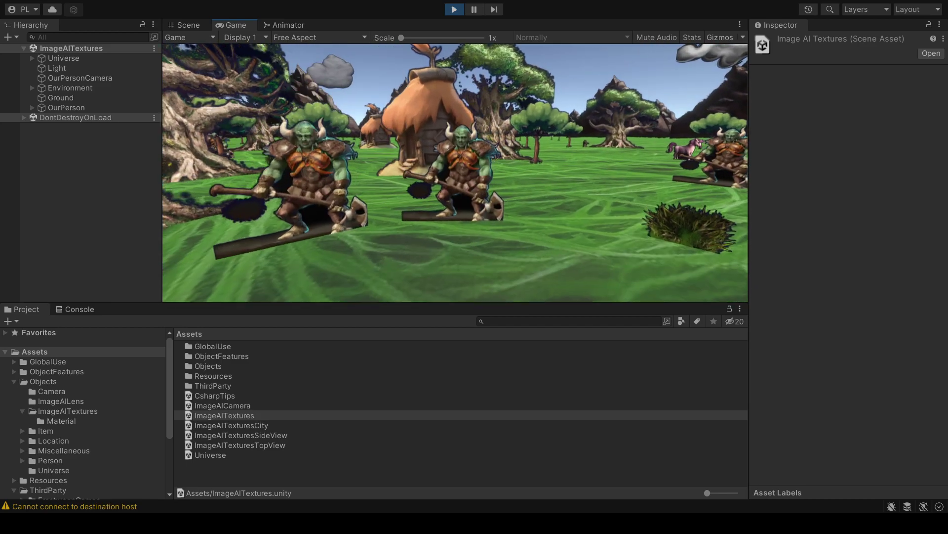
key("w")
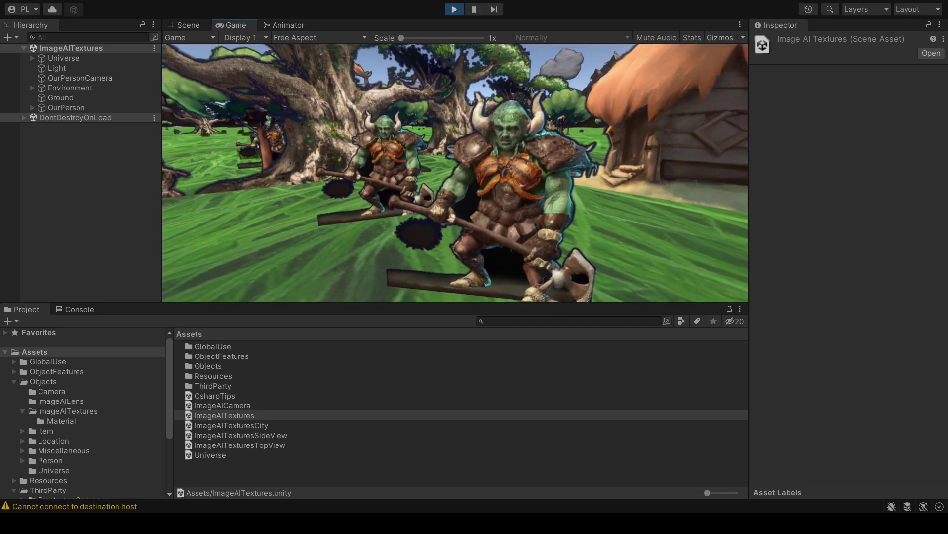
key("w")
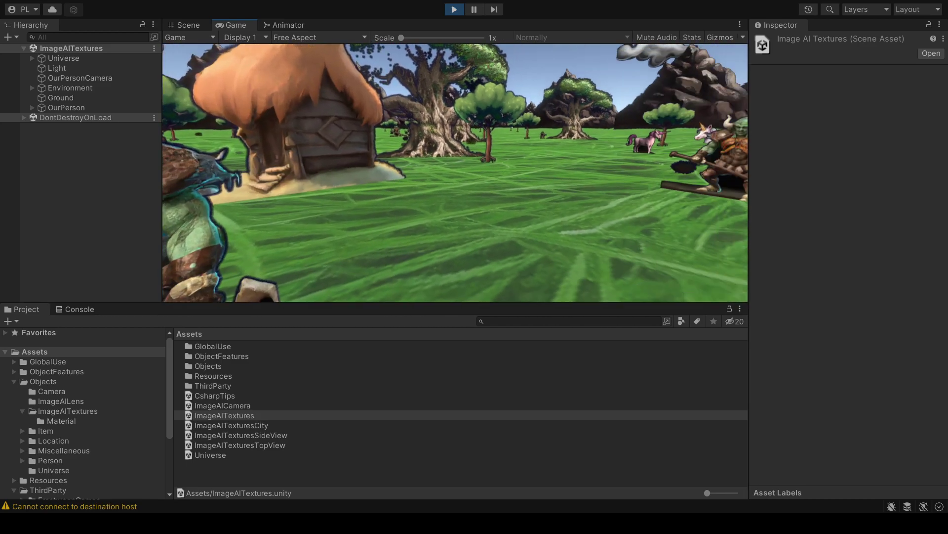
Select the first Orc in the Environment's Orcs group and inspect its Image AI Texture settings.
key("Escape")
left_click(31, 87)
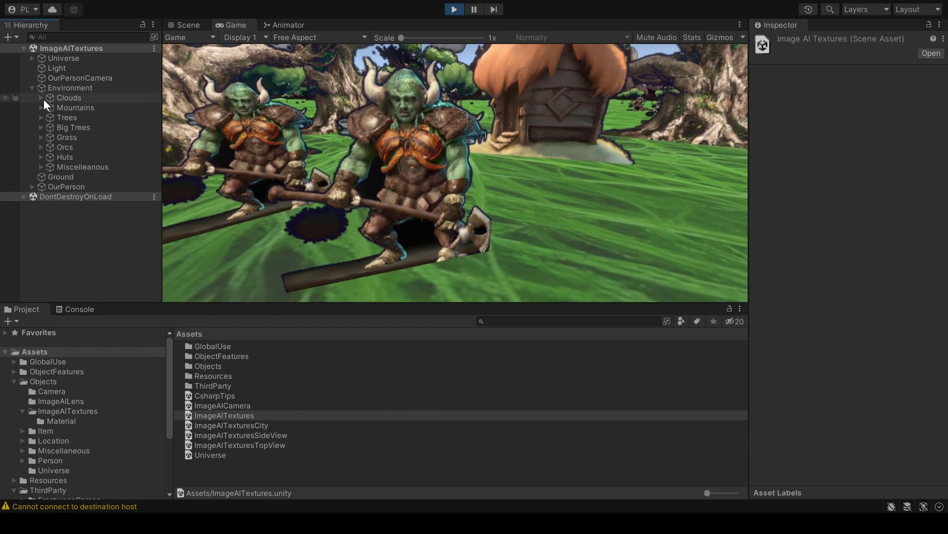
left_click(41, 148)
left_click(77, 157)
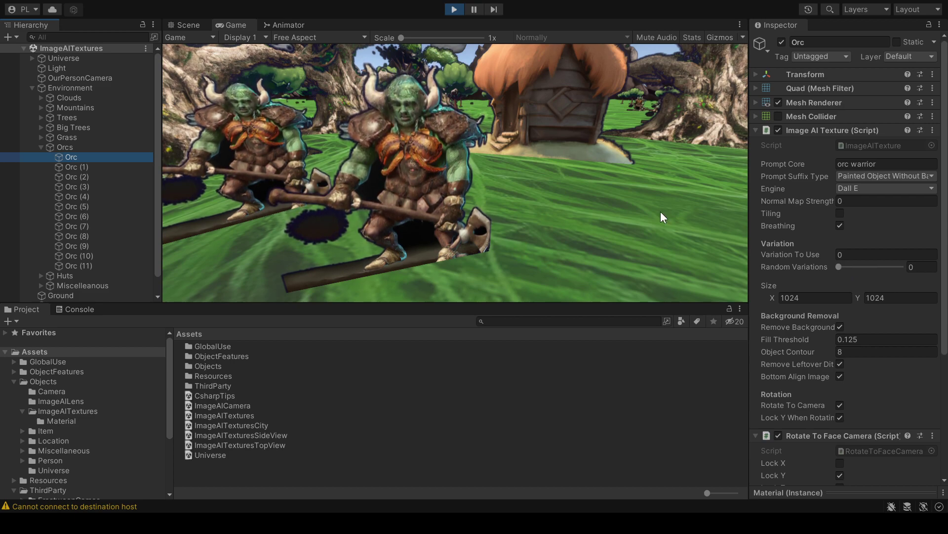
Return to the game and move back and forth in front of the orc warriors to examine their breathing effect.
left_click(608, 194)
key("s")
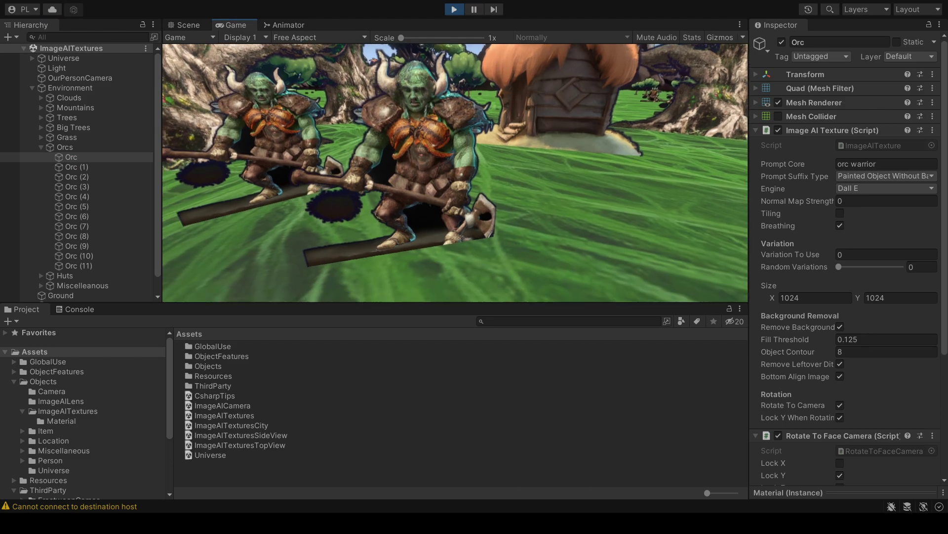
key("w")
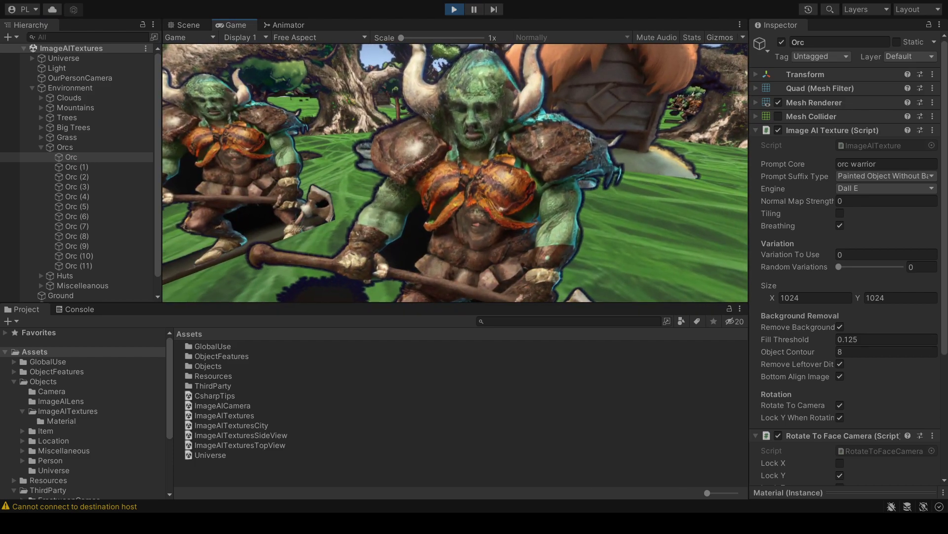
key("s")
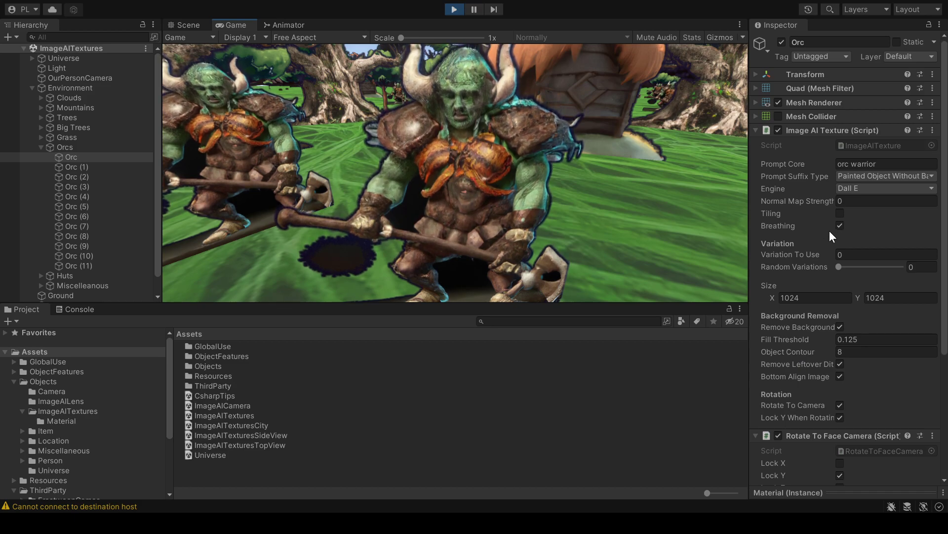
Back away from the orc warriors and roam the meadow to view the huts, trees, bushes and other orcs from several directions.
key("s")
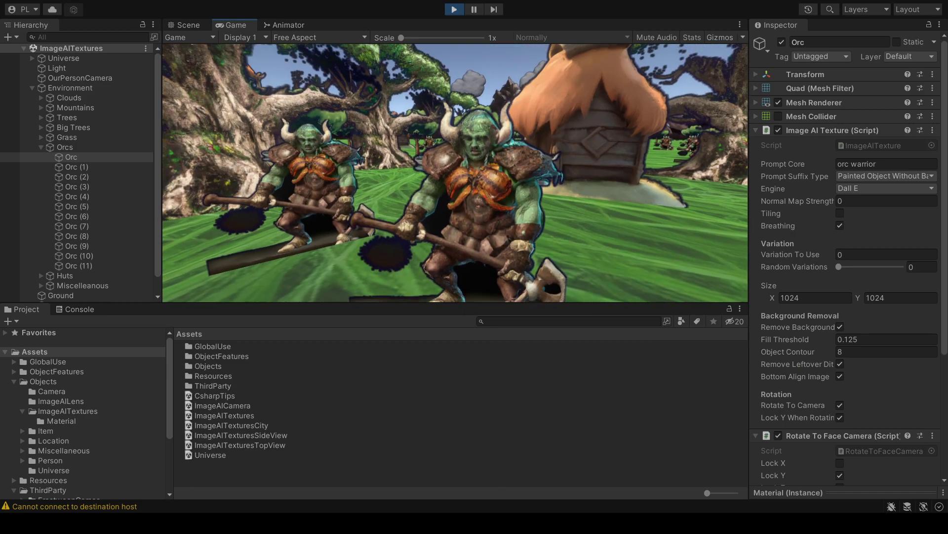
key("w")
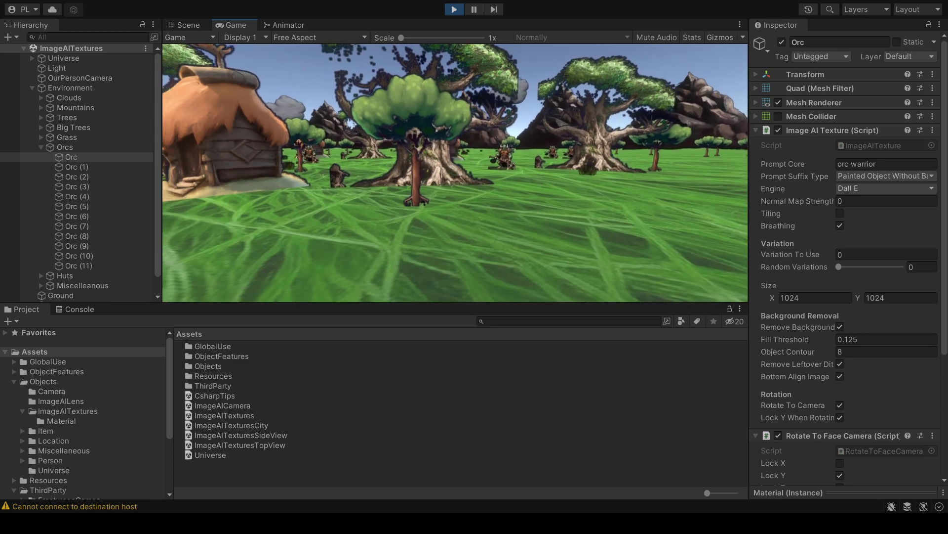
key("w")
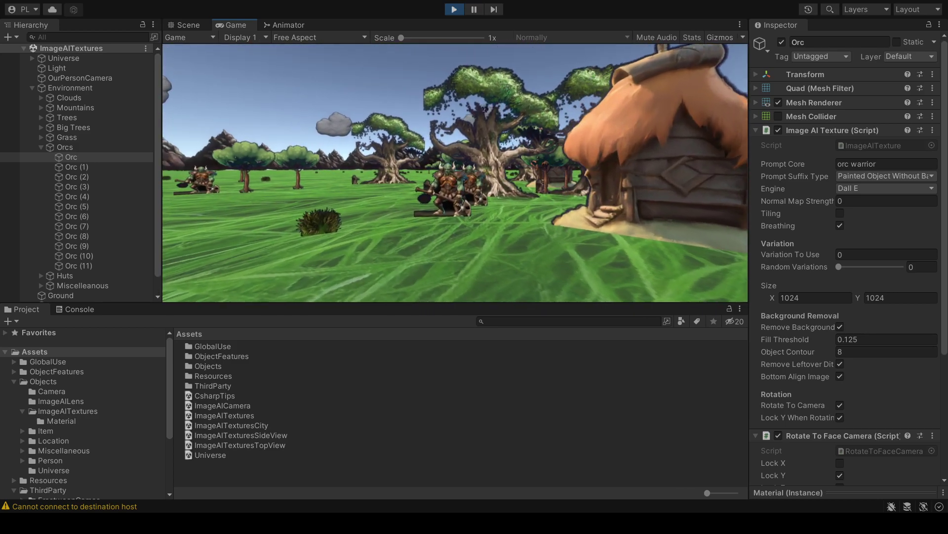
key("a")
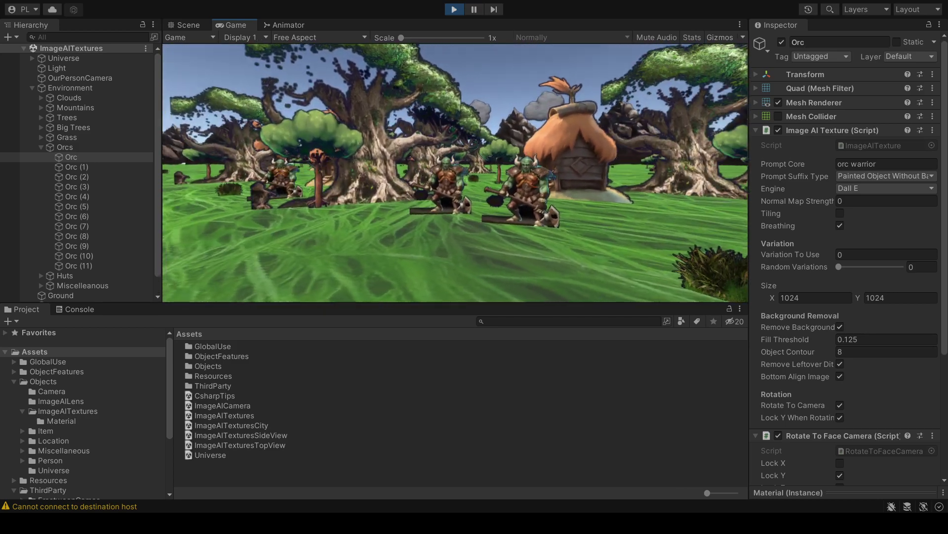
key("s")
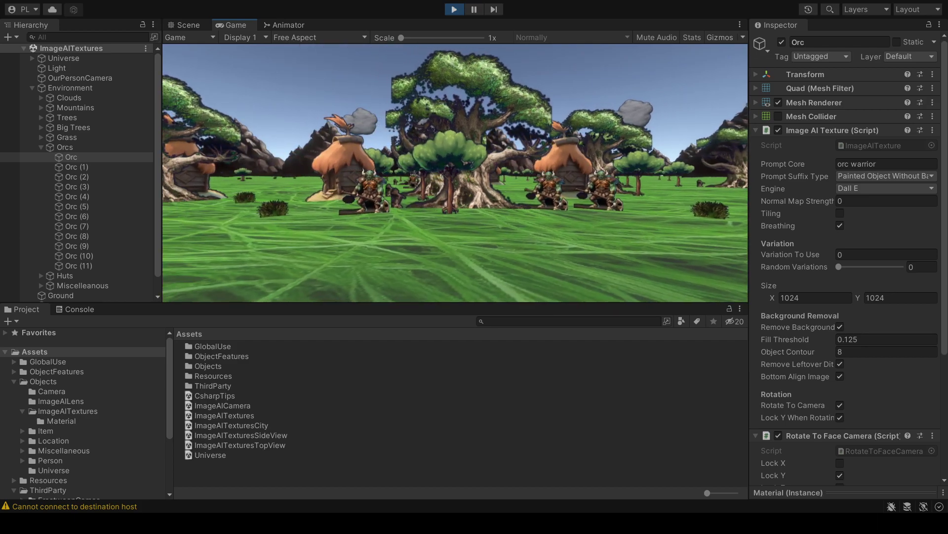
key("w")
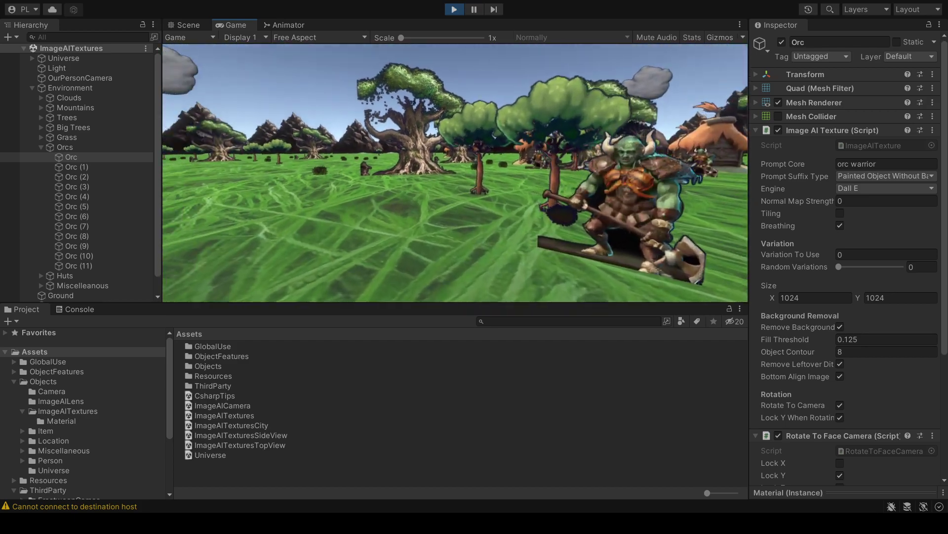
key("w")
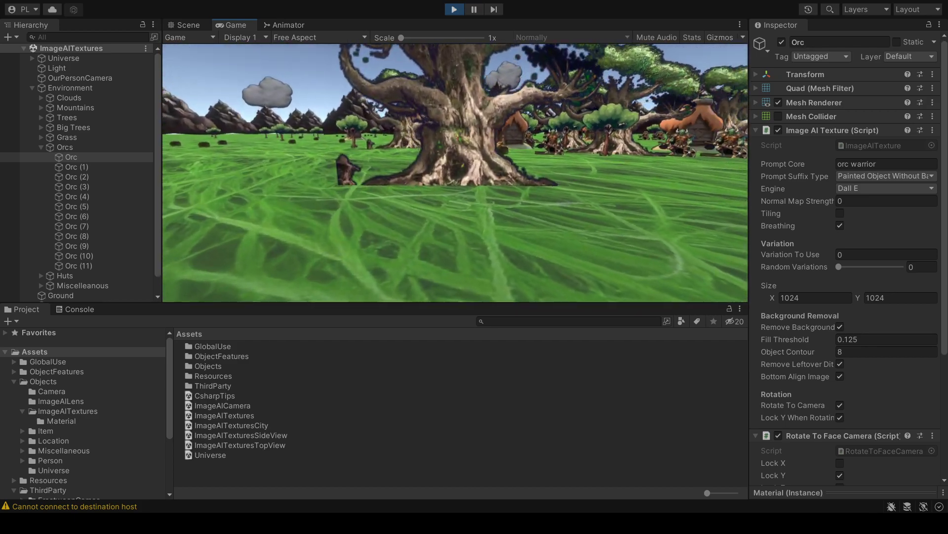
key("w")
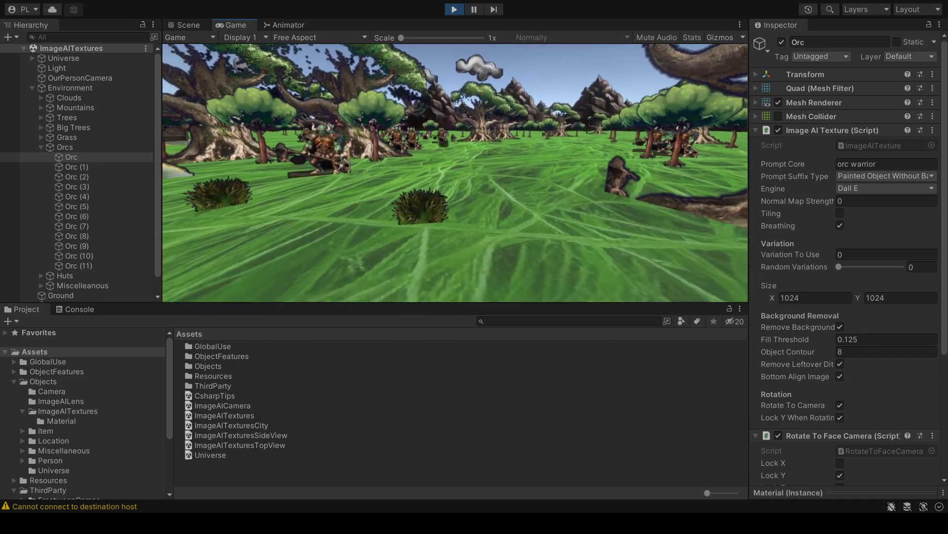